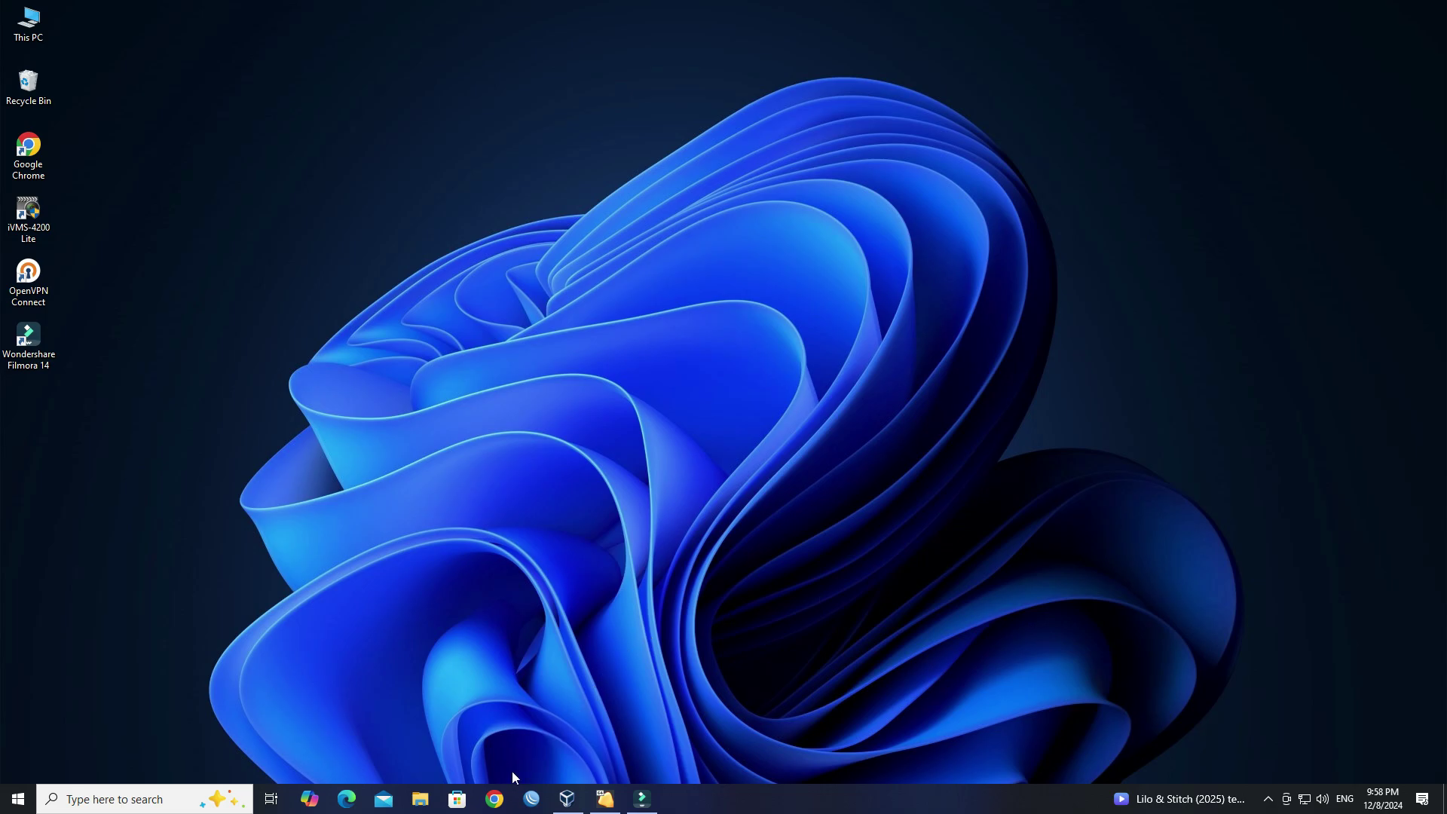
Search Chrome for 'openvpn cloudconnexa' and open the CloudConnexa product page to choose a product.
{"action": "left_click", "coordinate": [494, 799]}
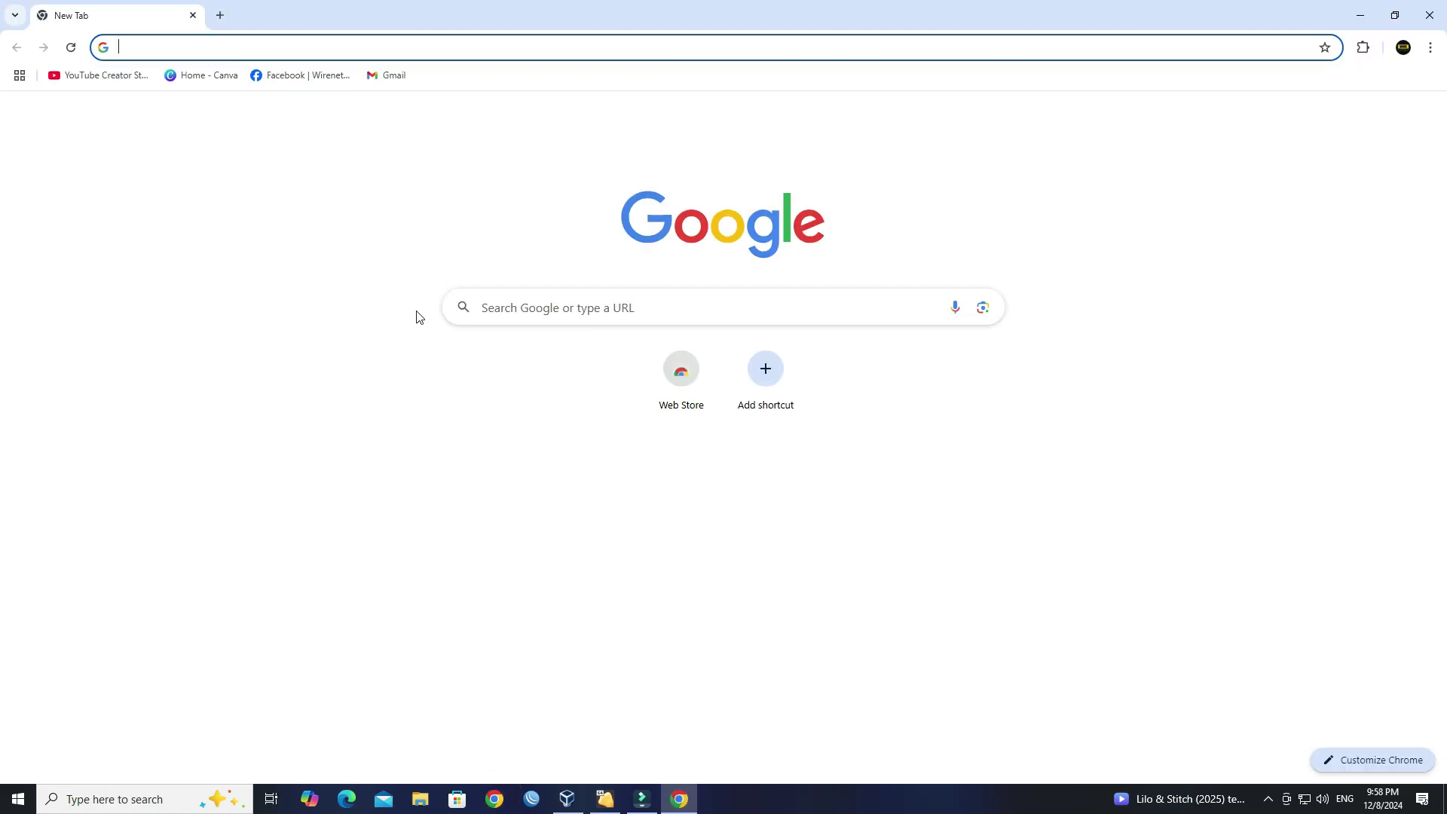
{"action": "type", "text": "open"}
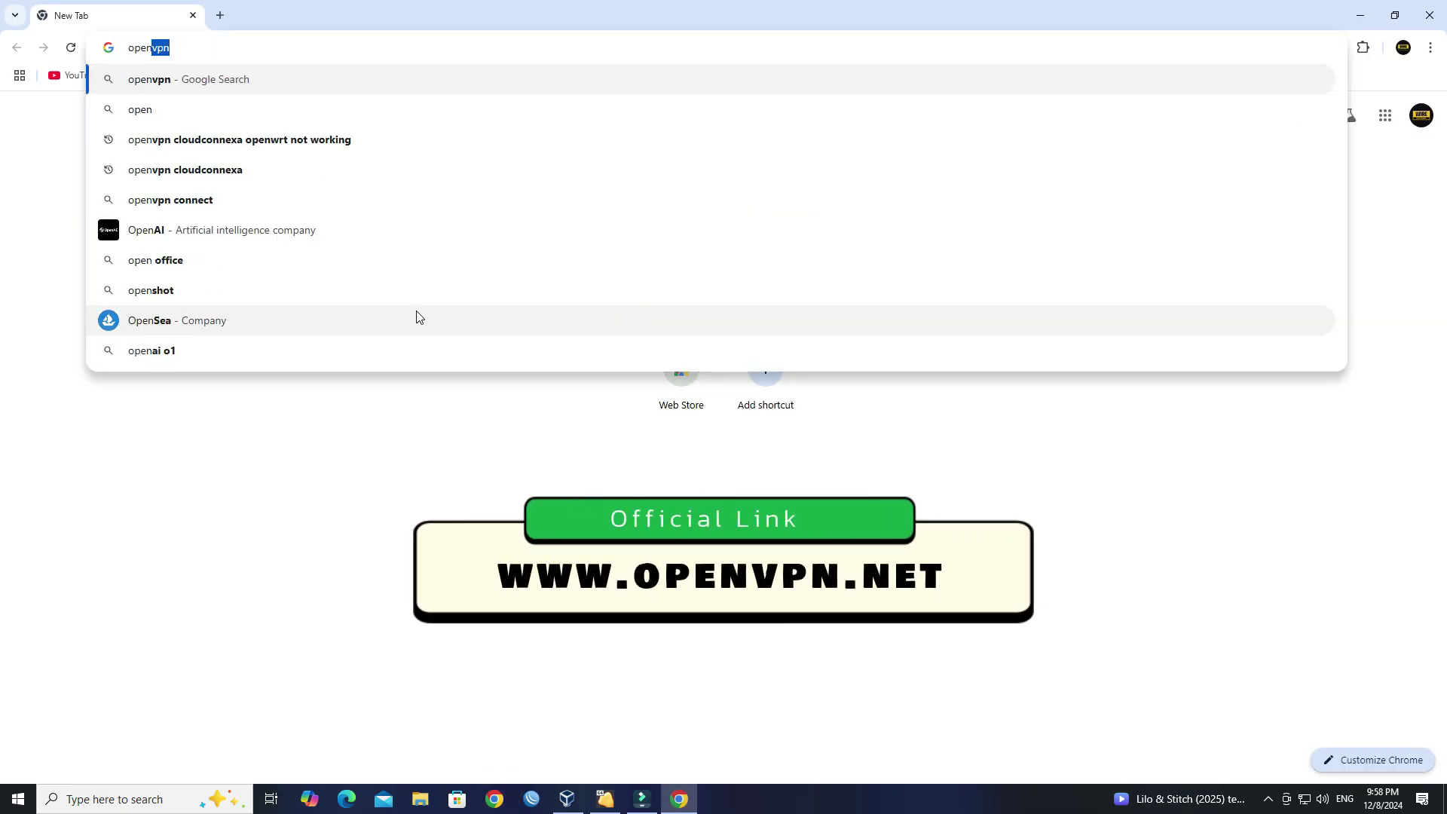
{"action": "type", "text": "vpn cloud"}
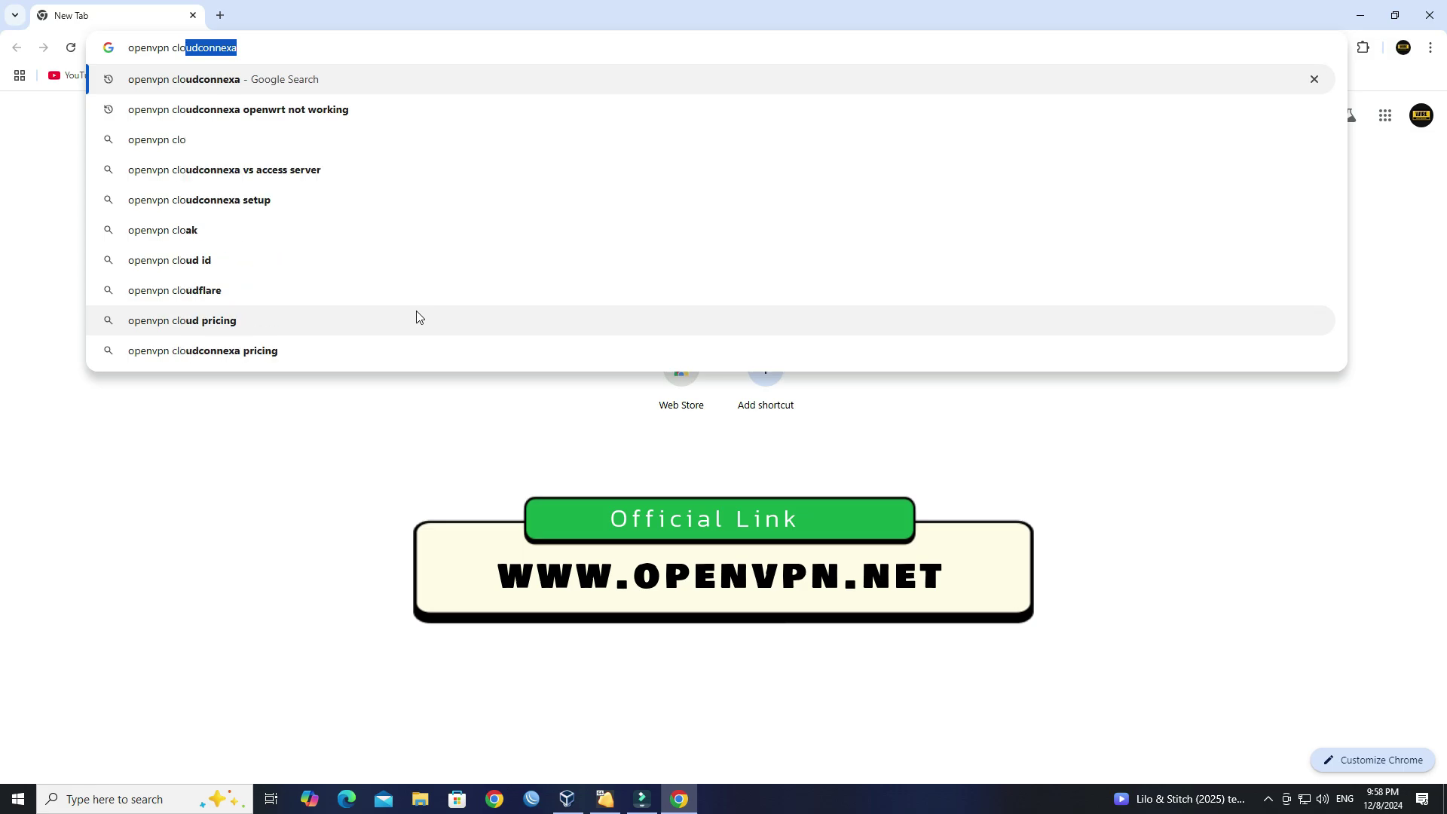
{"action": "key", "text": "Down"}
{"action": "key", "text": "Down"}
{"action": "key", "text": "Return"}
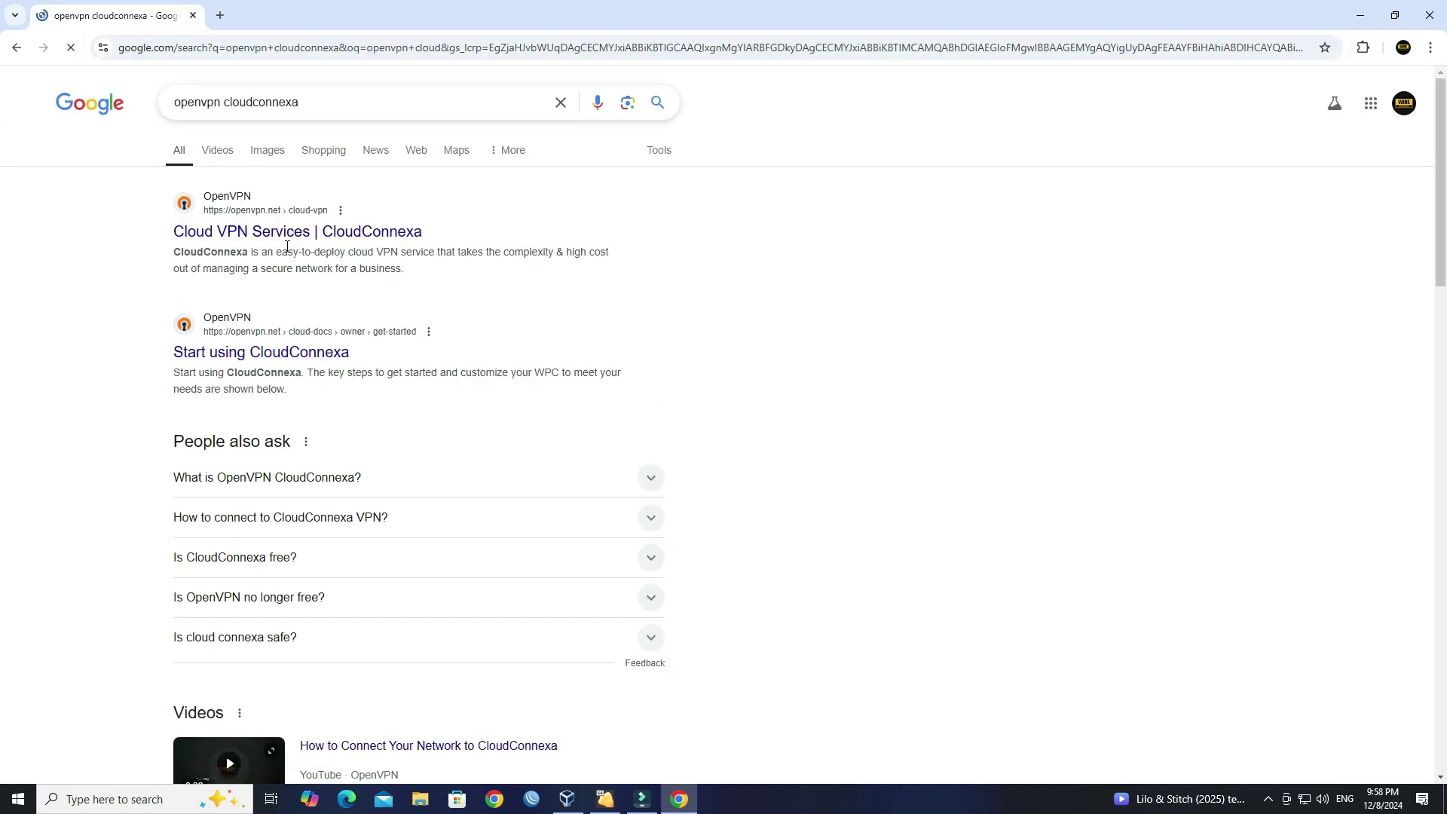
{"action": "left_click", "coordinate": [296, 232]}
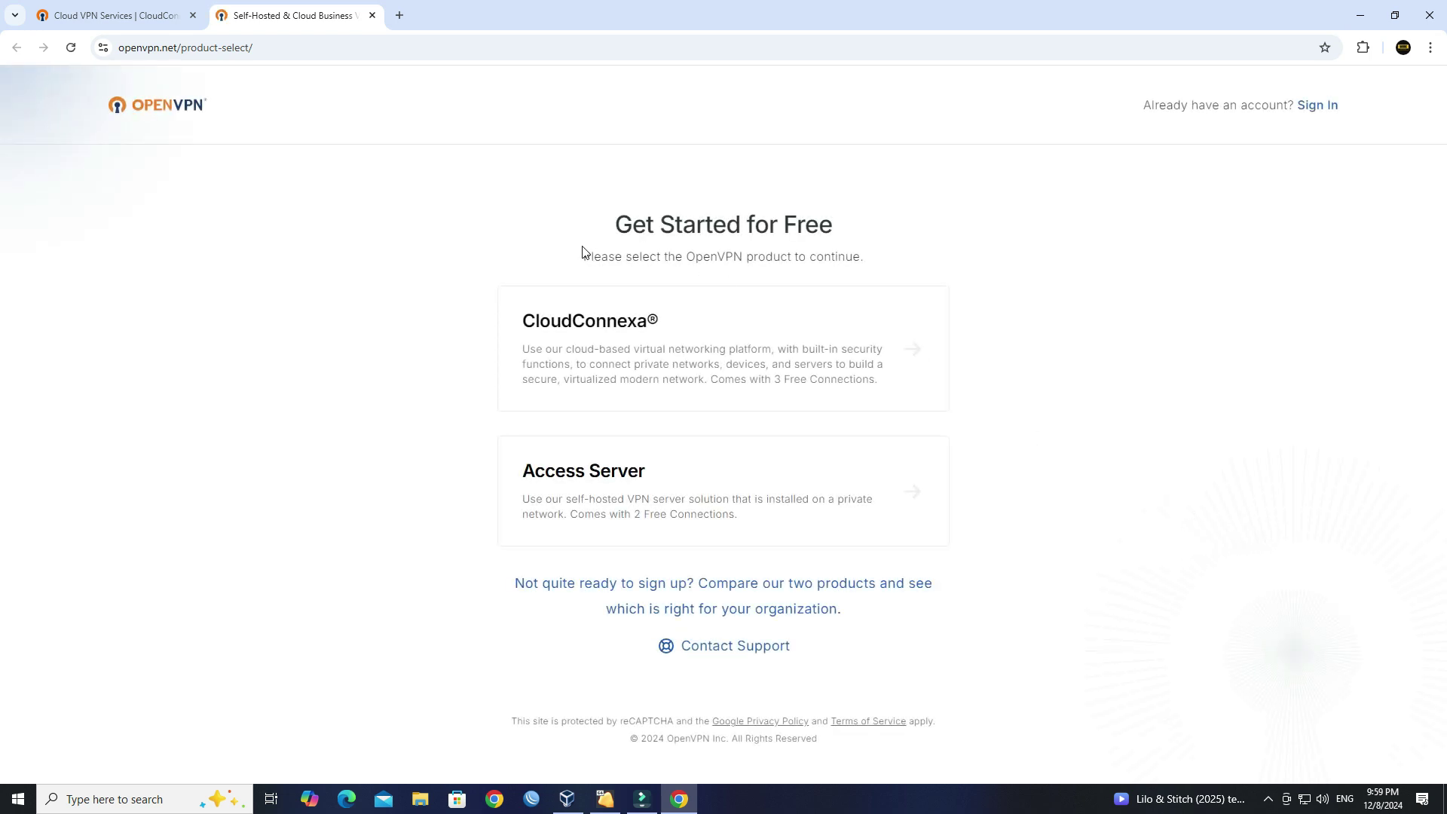
{"action": "left_click_drag", "start_coordinate": [585, 256], "coordinate": [865, 256]}
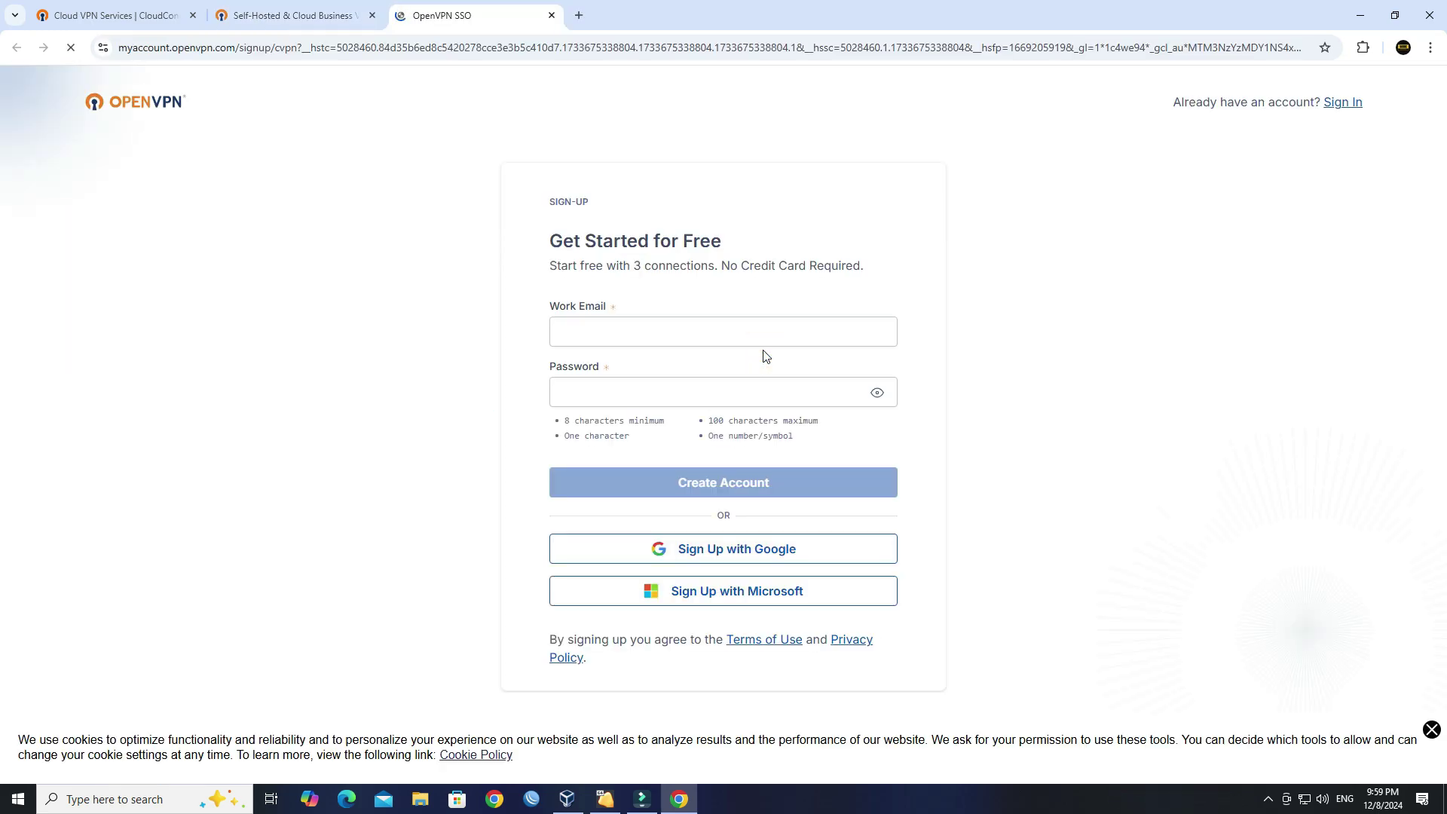
Enter the work email address and an account password, then submit Create Account.
{"action": "left_click", "coordinate": [727, 345]}
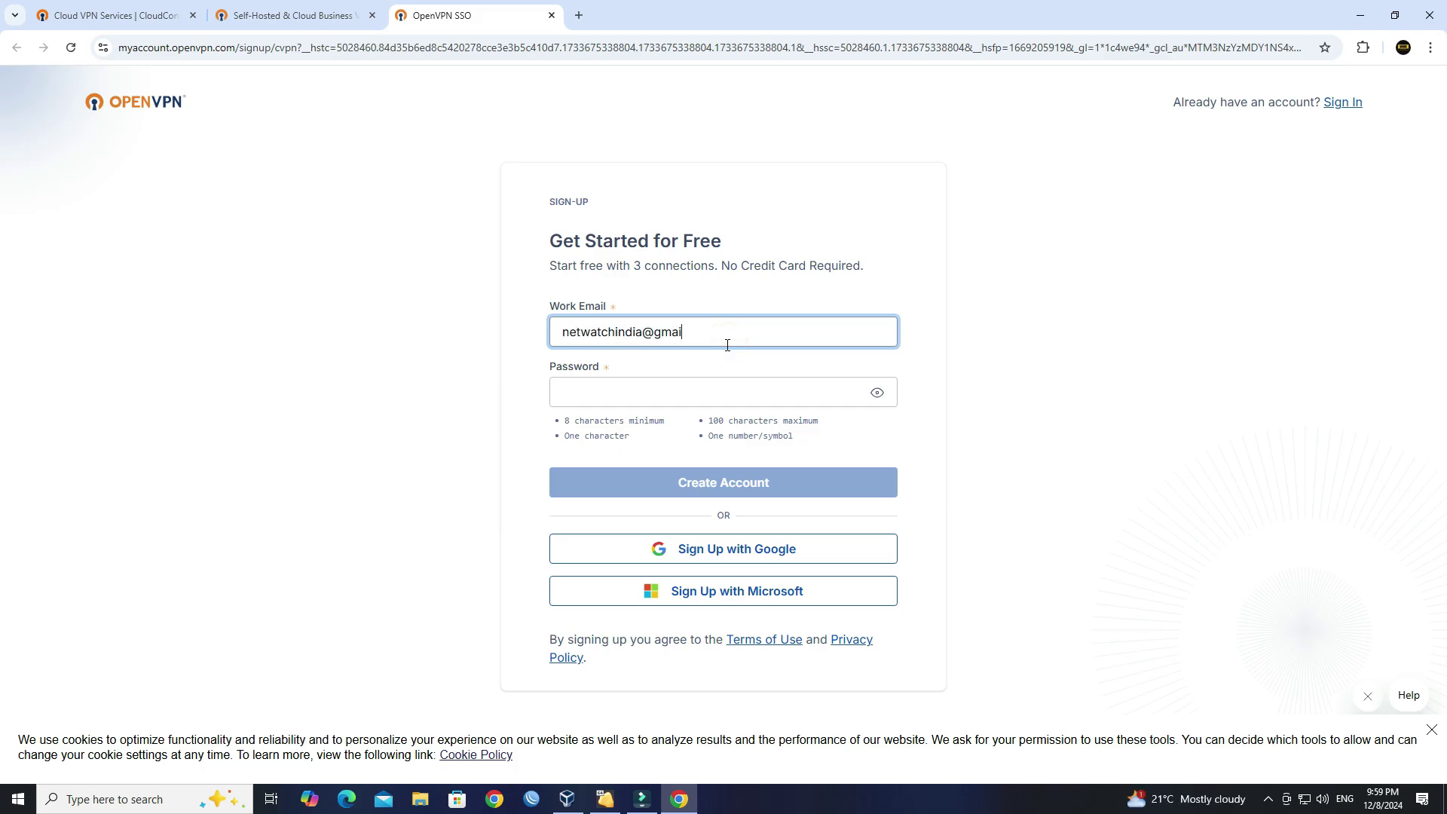
{"action": "key", "text": "Tab"}
{"action": "type", "text": "**"}
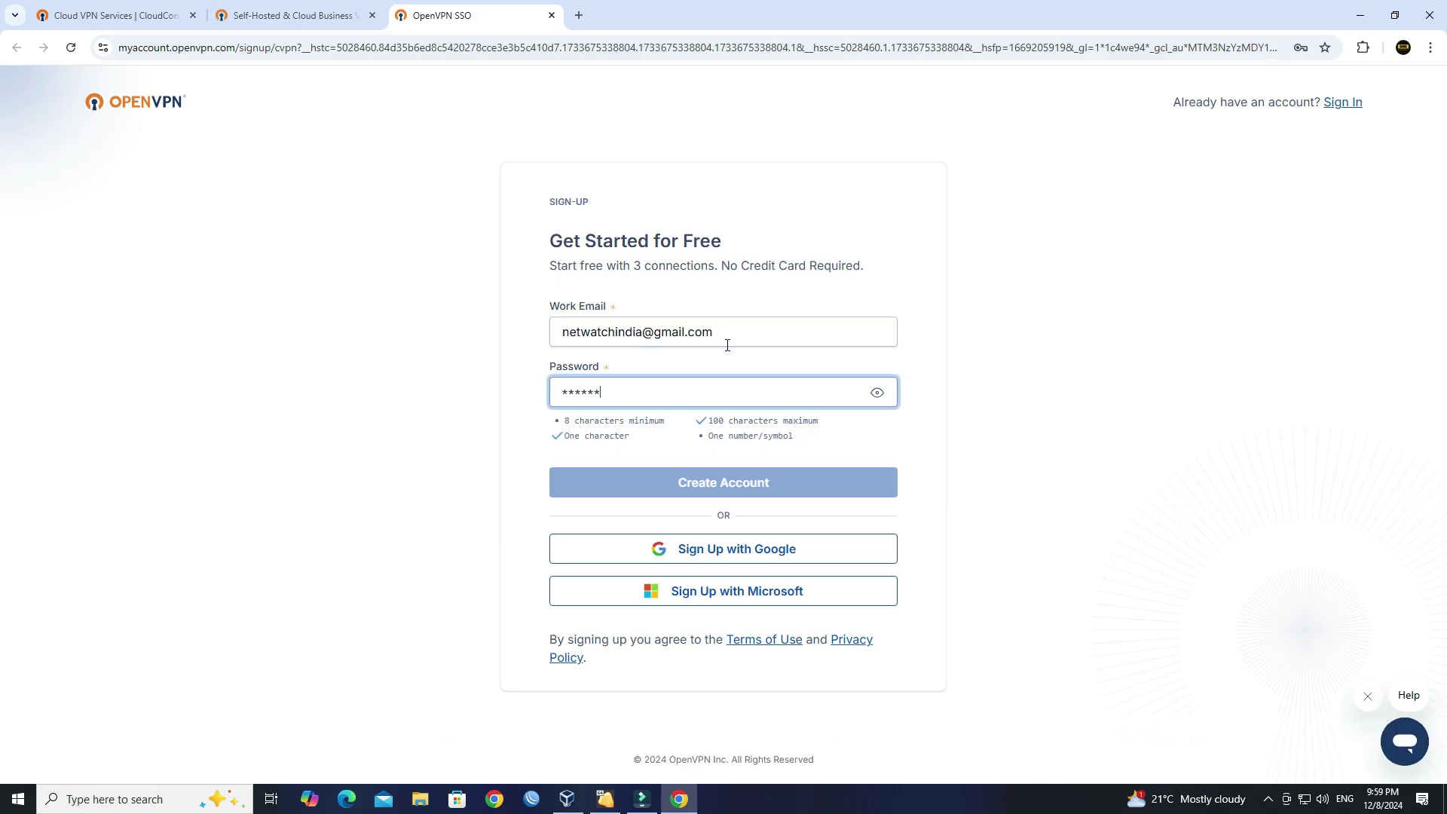
{"action": "type", "text": "*******"}
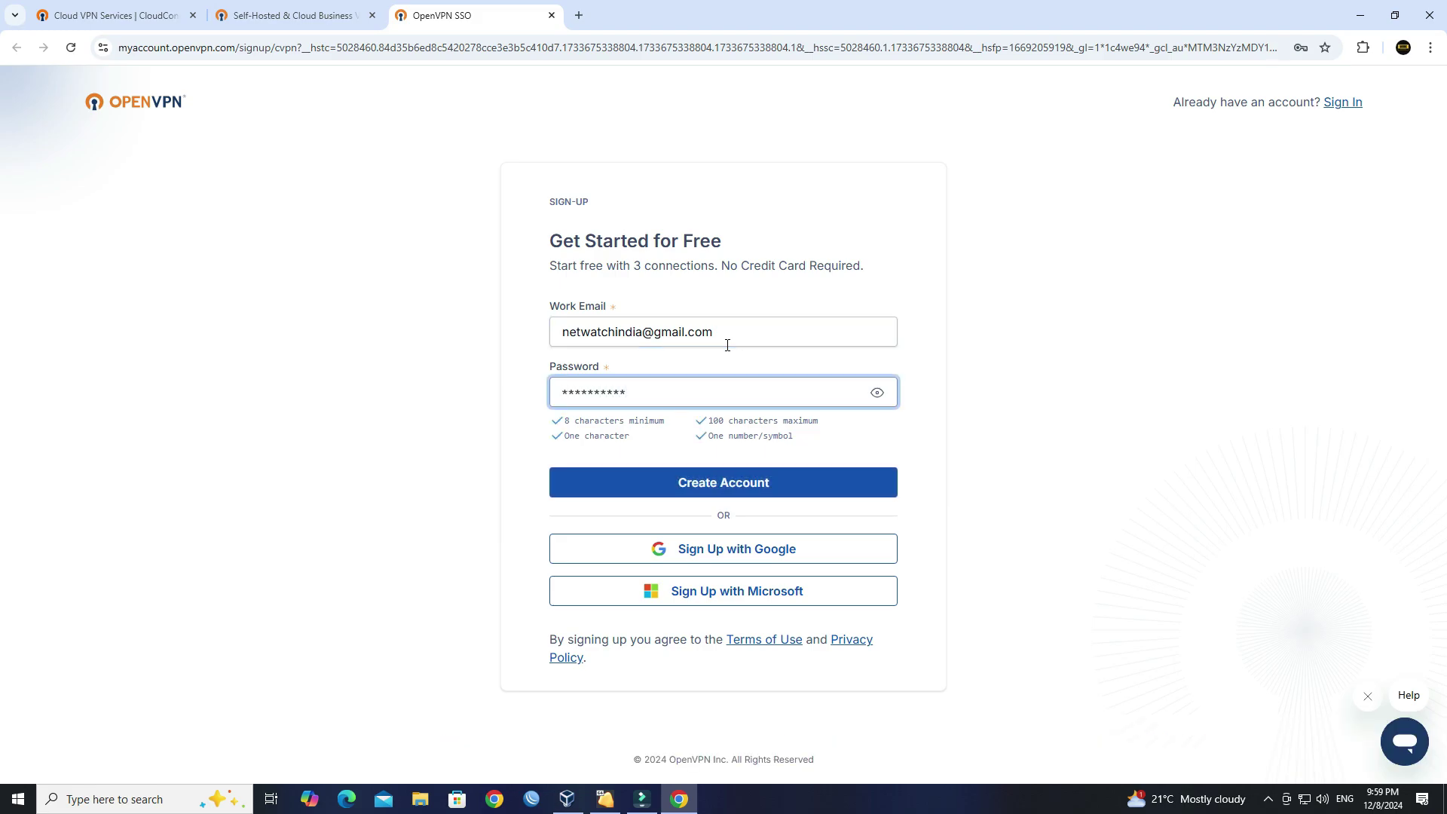
{"action": "left_click", "coordinate": [730, 490]}
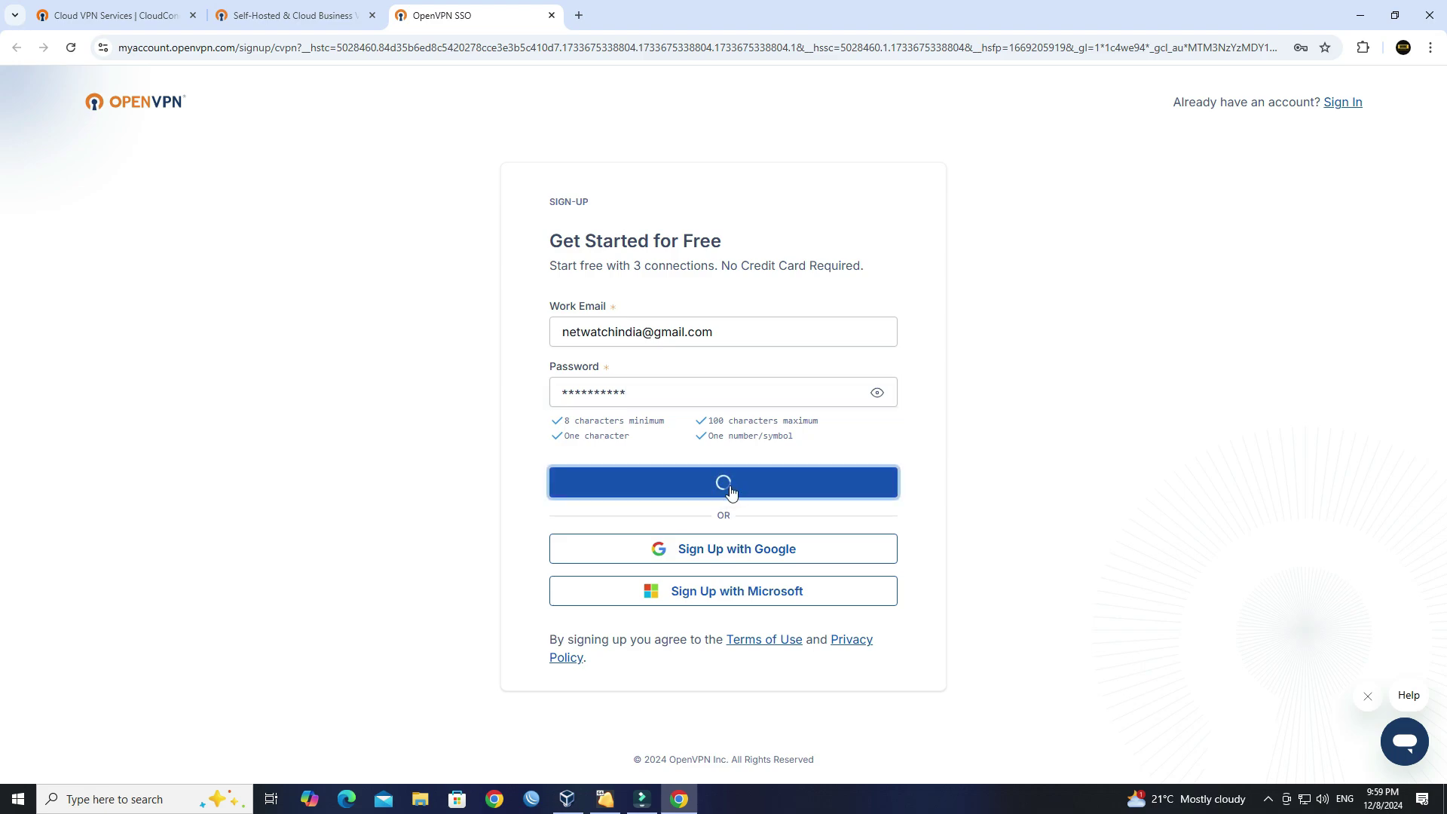
Decline saving the password and open the OpenVPN registration code email in Gmail.
{"action": "left_click", "coordinate": [1297, 282]}
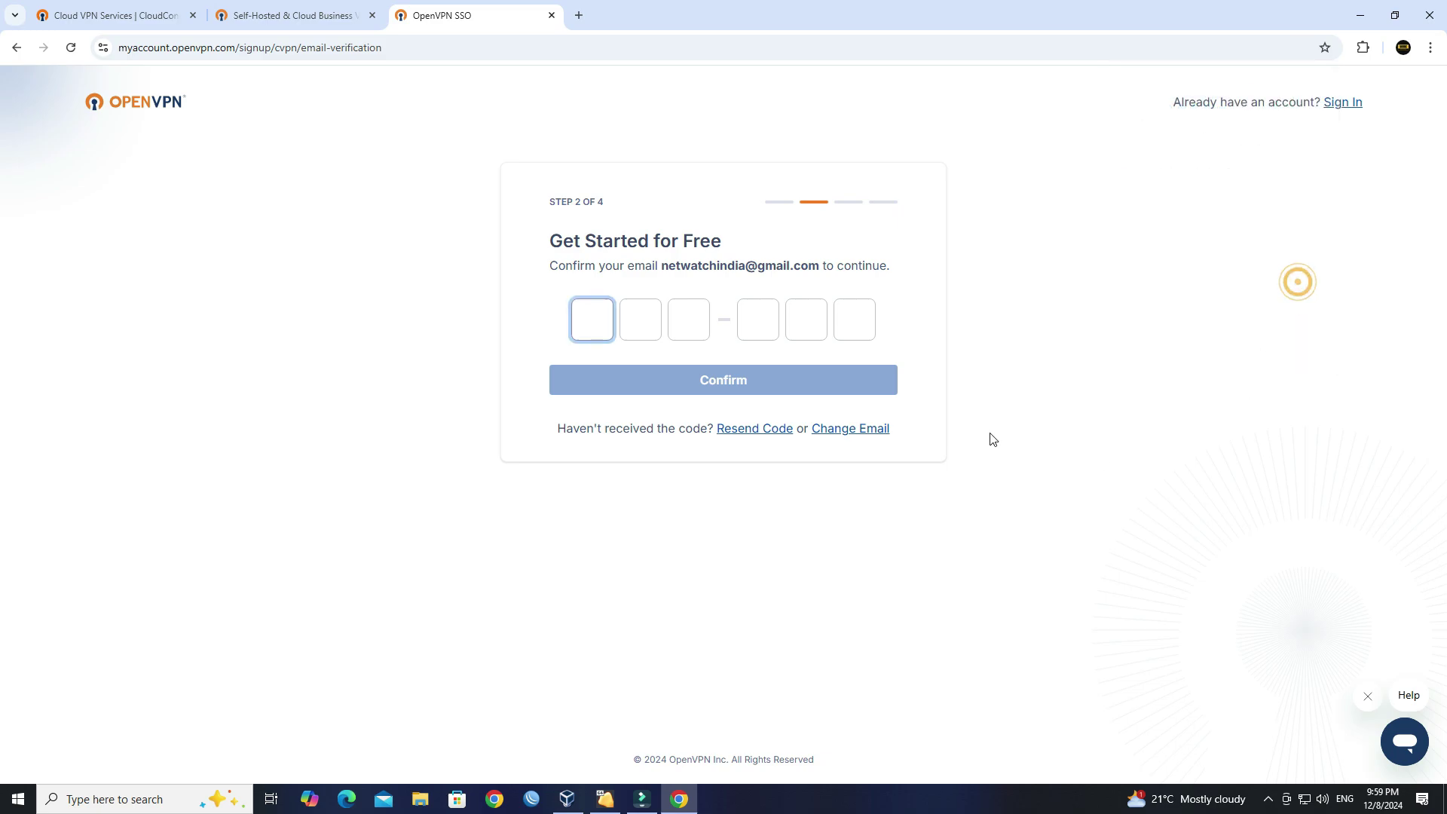
{"action": "left_click", "coordinate": [578, 15]}
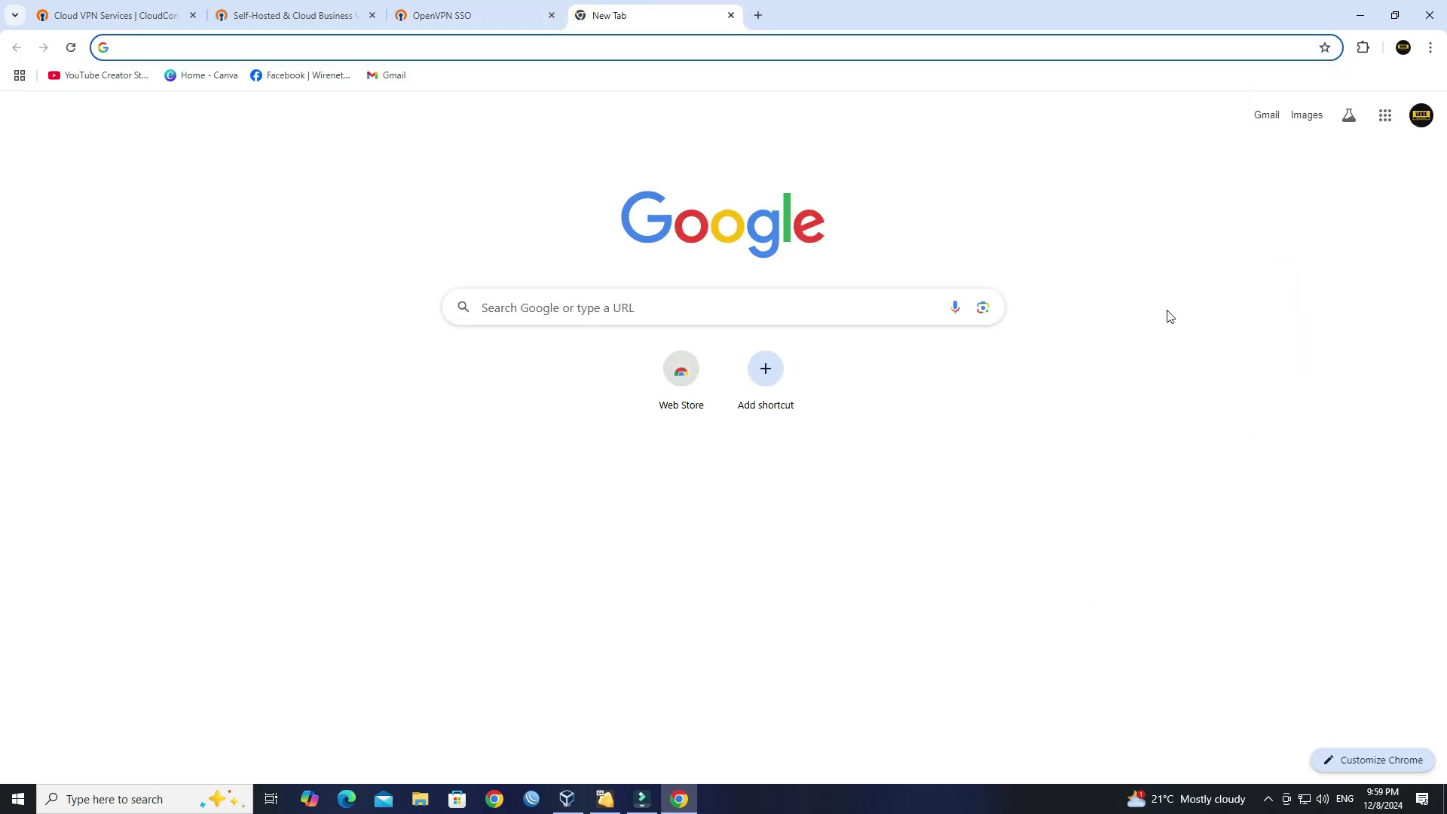
{"action": "left_click", "coordinate": [1264, 122]}
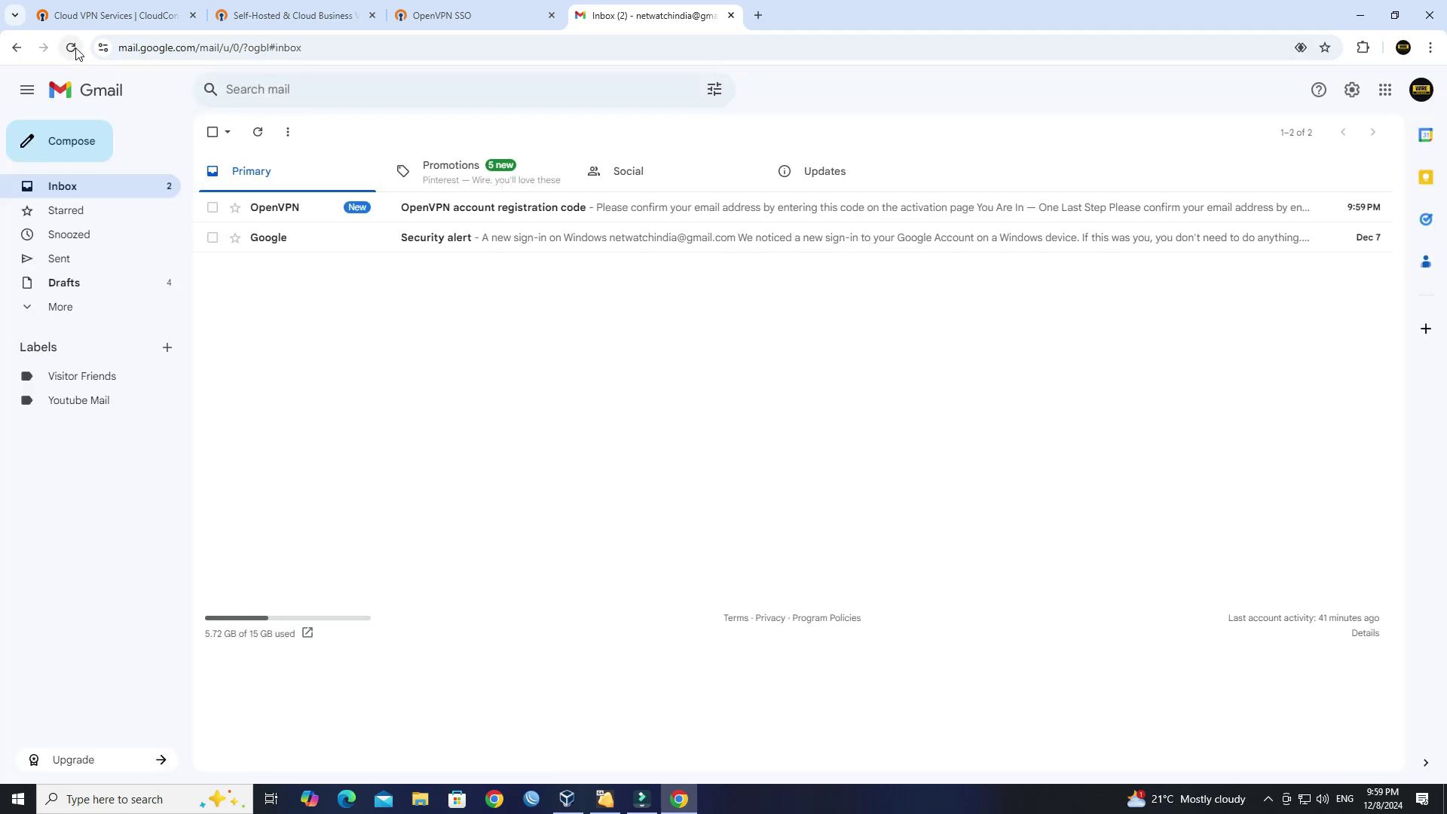
{"action": "left_click", "coordinate": [271, 207]}
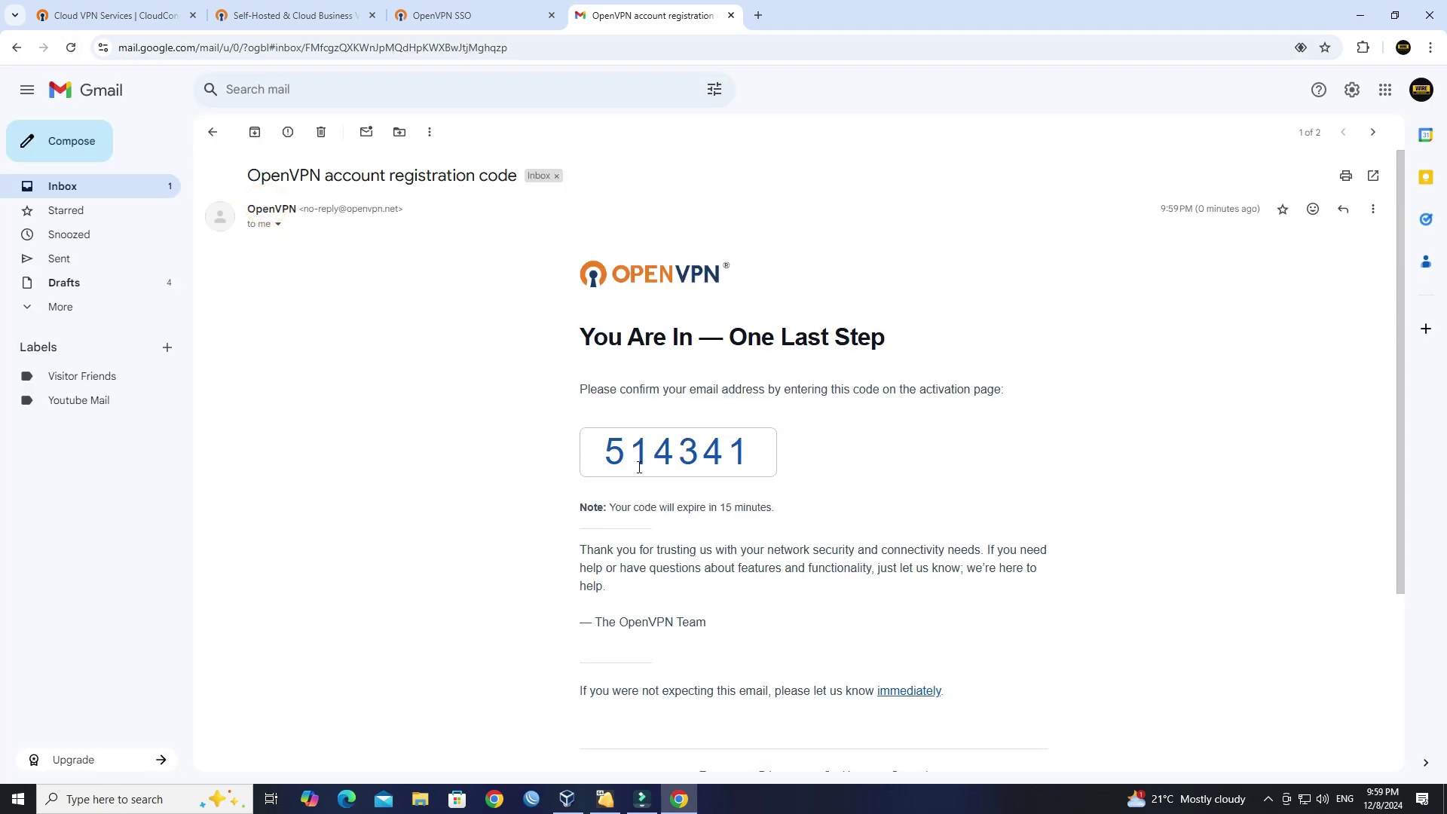
Enter the emailed verification code on the OpenVPN page and confirm it.
{"action": "left_click", "coordinate": [467, 13]}
{"action": "left_click", "coordinate": [601, 321]}
{"action": "left_click", "coordinate": [694, 384]}
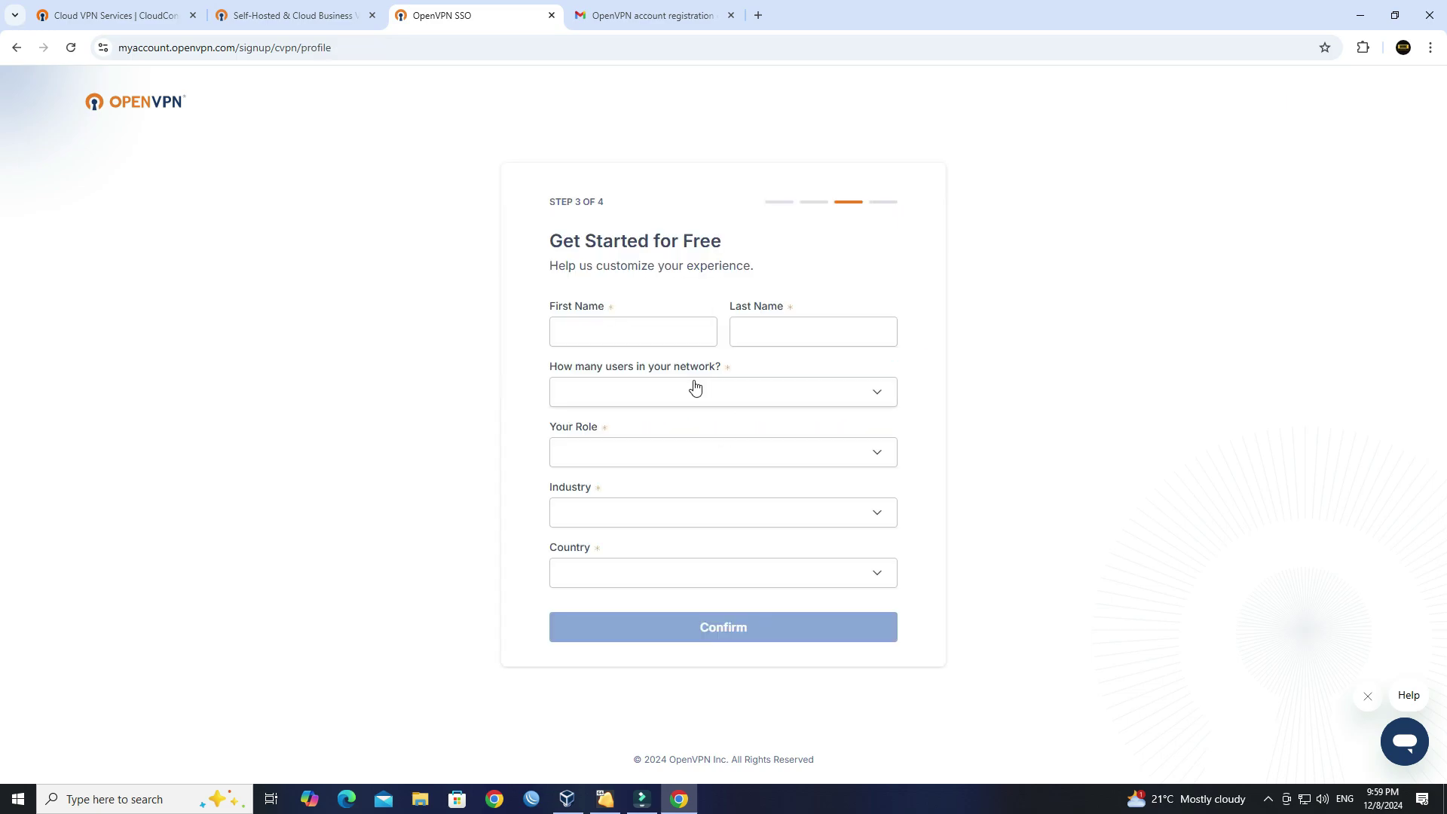
Fill in the first and last name, choose 3 network users and the IT Administration role.
{"action": "left_click", "coordinate": [611, 337]}
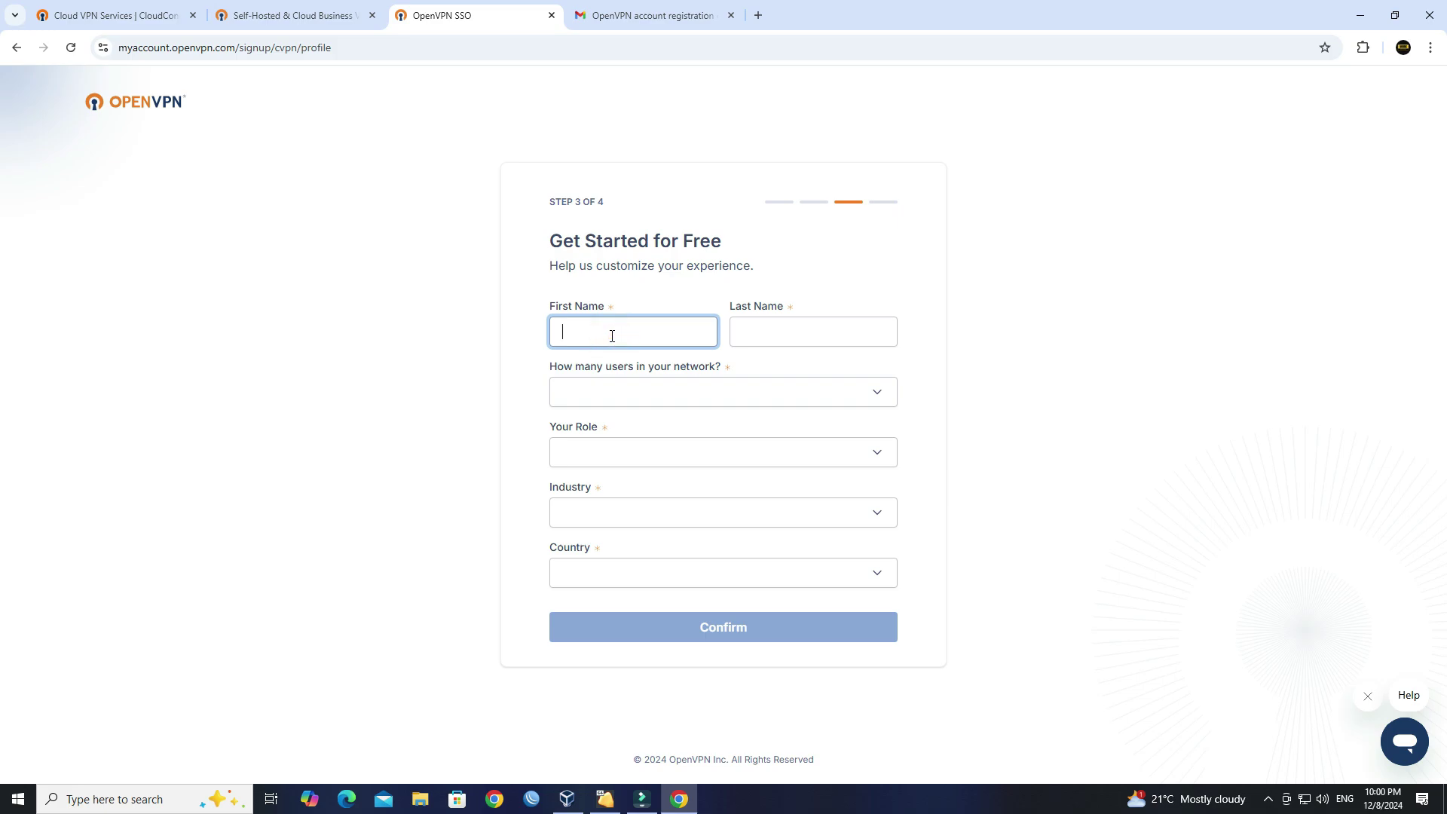
{"action": "key", "text": "Tab"}
{"action": "key", "text": "Tab"}
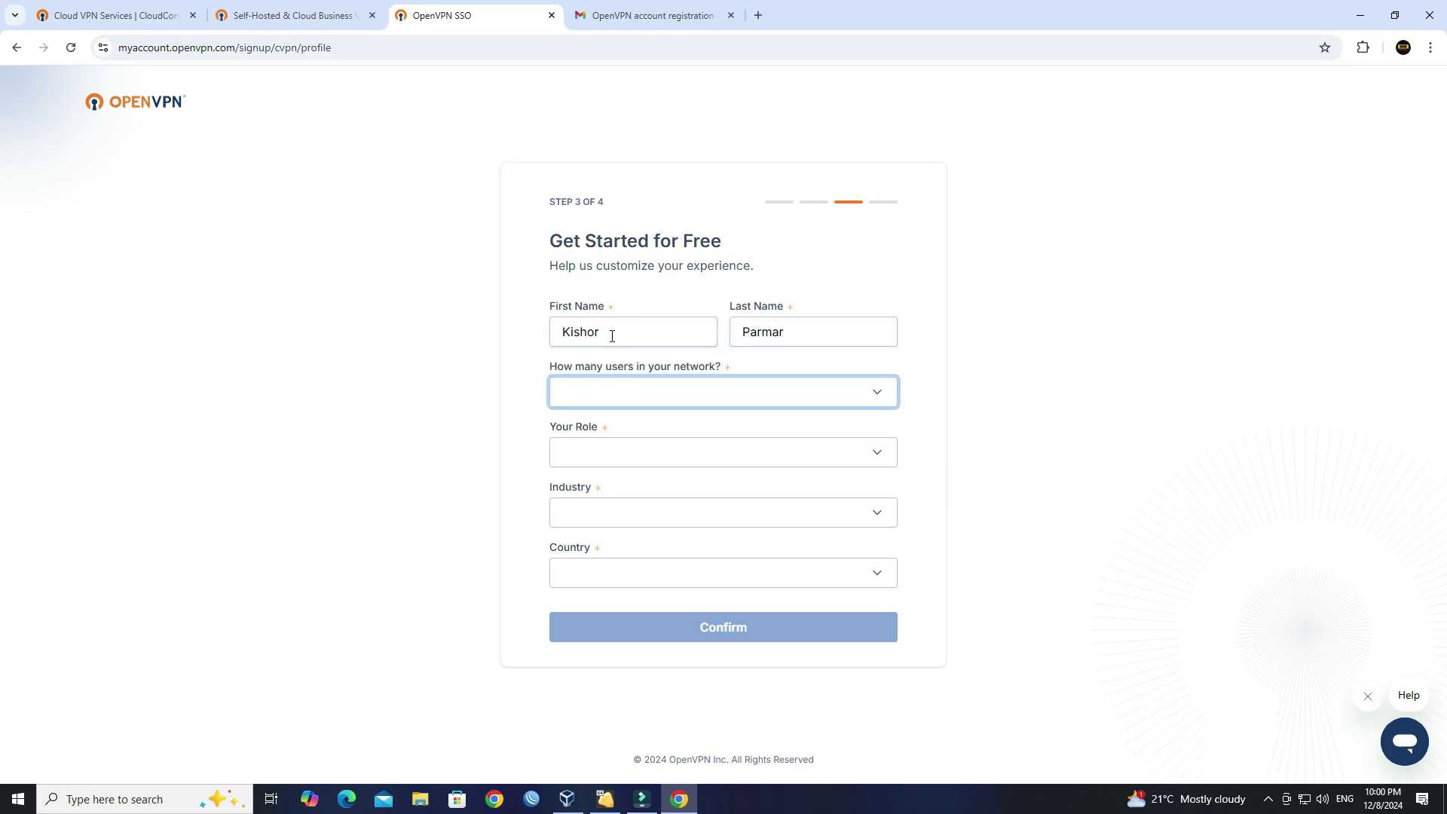
{"action": "left_click", "coordinate": [698, 394]}
{"action": "left_click", "coordinate": [618, 456]}
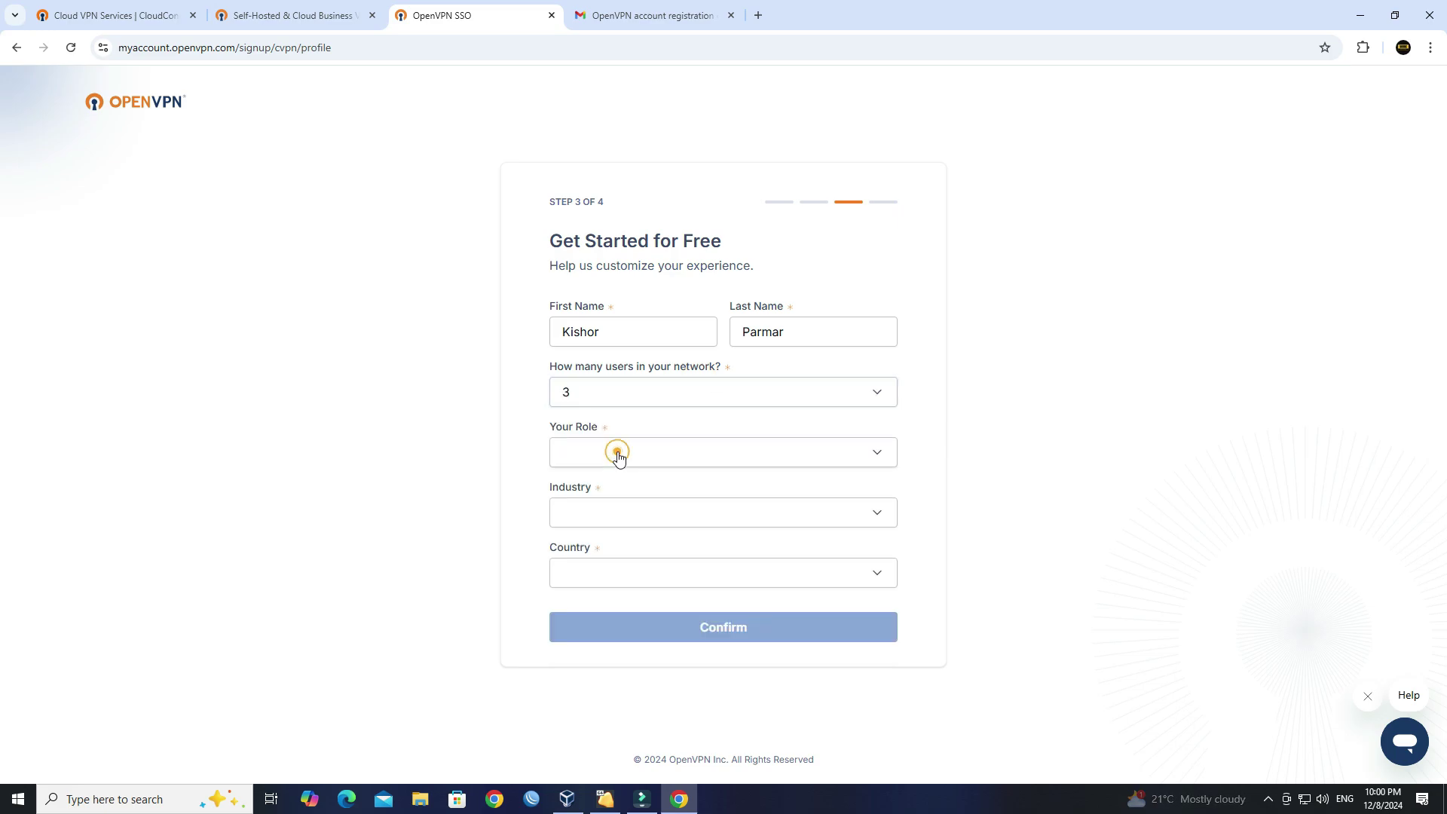
{"action": "left_click", "coordinate": [636, 452]}
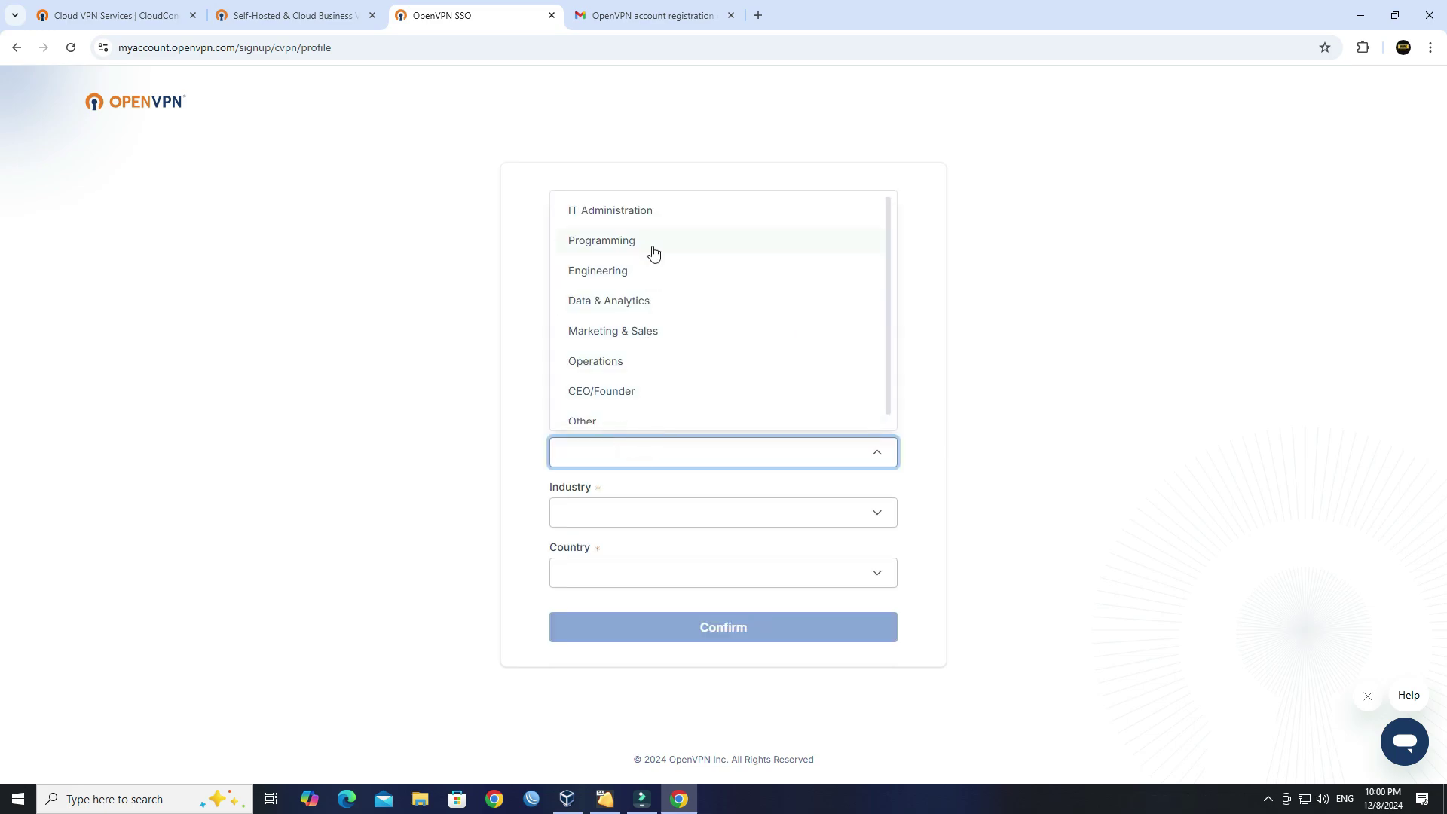
{"action": "left_click", "coordinate": [647, 214]}
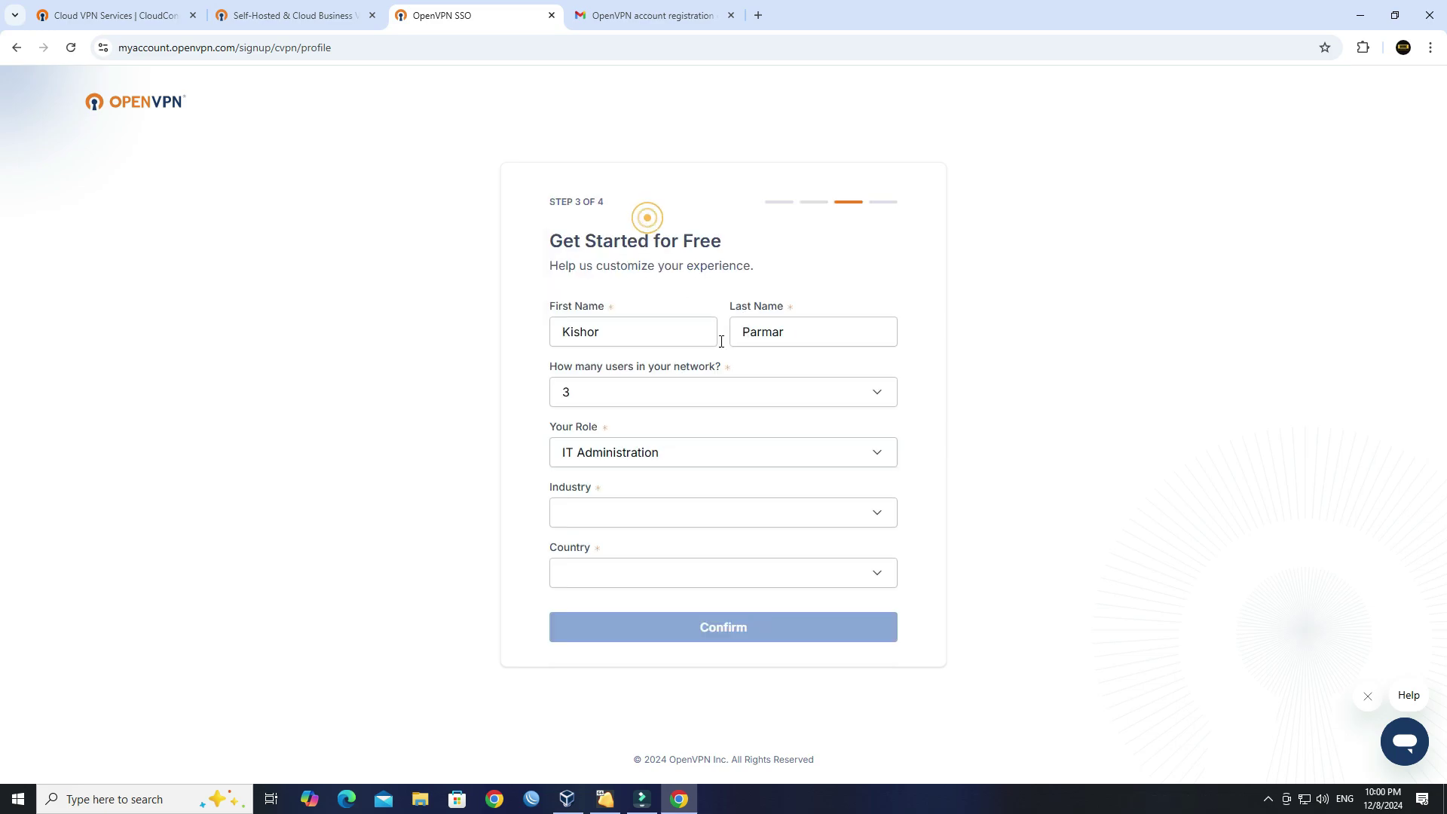
Set the industry to Technology and country to India, then submit the profile.
{"action": "left_click", "coordinate": [695, 532]}
{"action": "scroll", "coordinate": [670, 465], "scroll_direction": "down", "scroll_amount": 3}
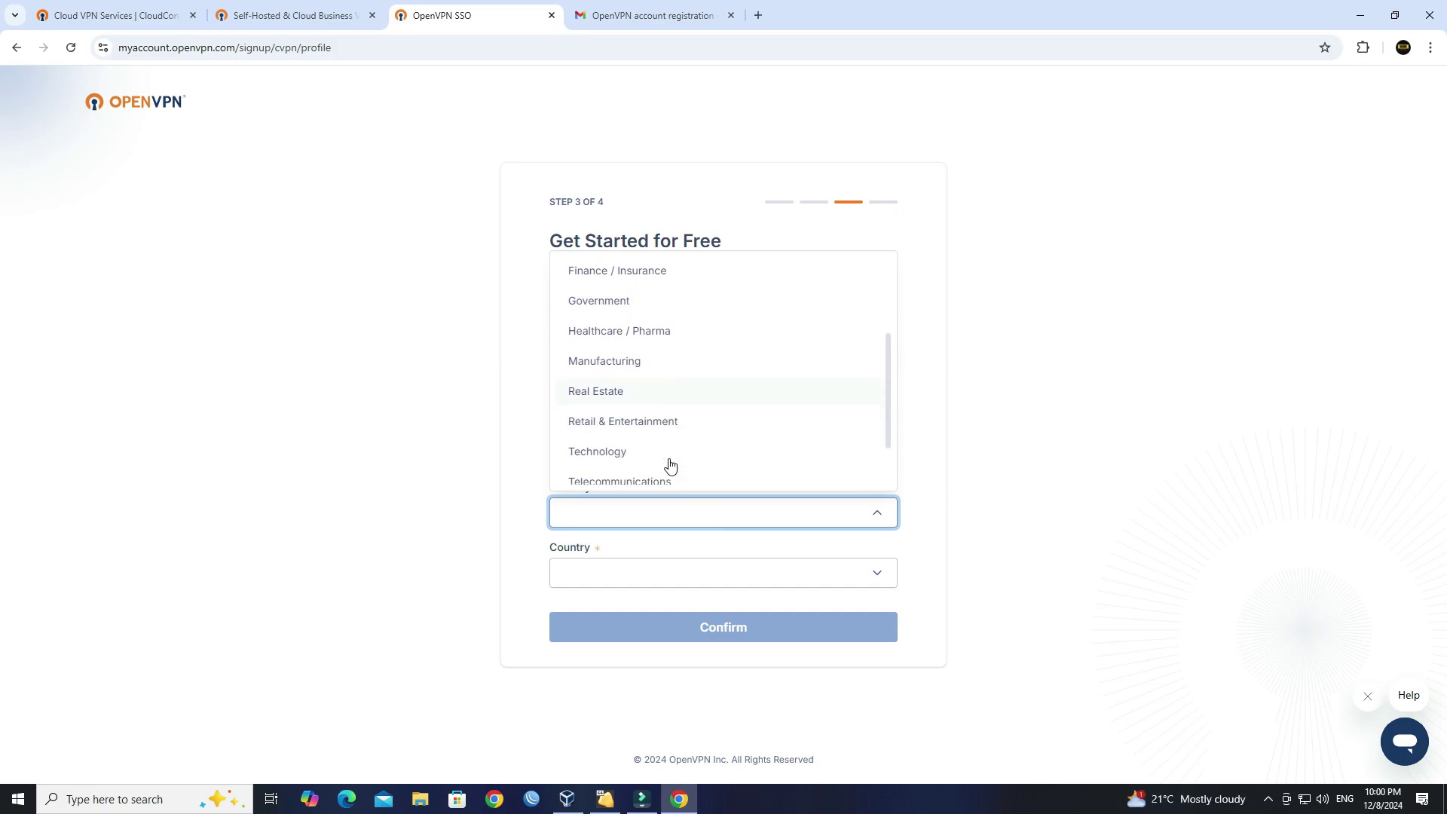
{"action": "scroll", "coordinate": [667, 456], "scroll_direction": "down", "scroll_amount": 1}
{"action": "left_click", "coordinate": [628, 384]}
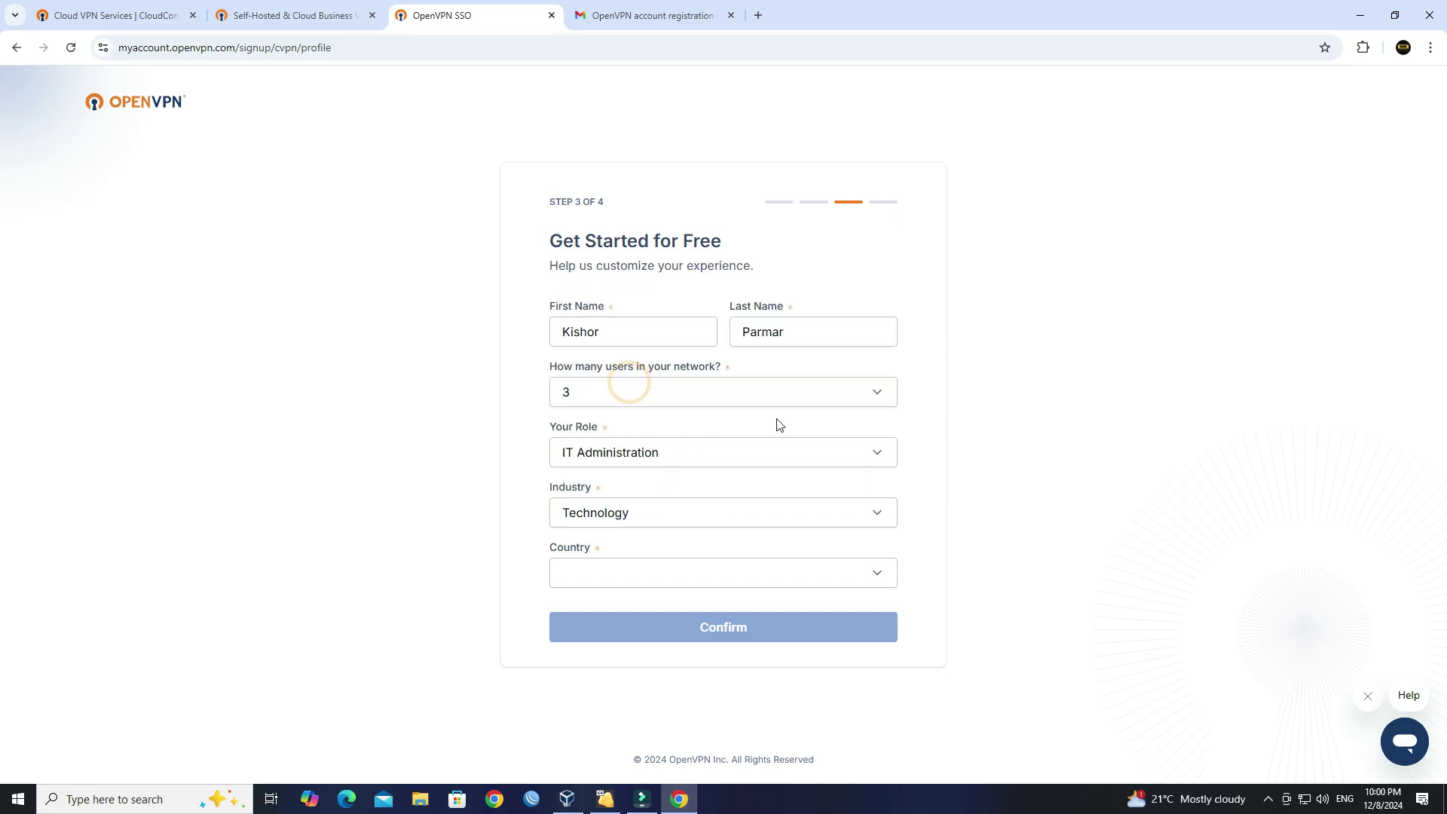
{"action": "left_click", "coordinate": [756, 572]}
{"action": "type", "text": "ind"}
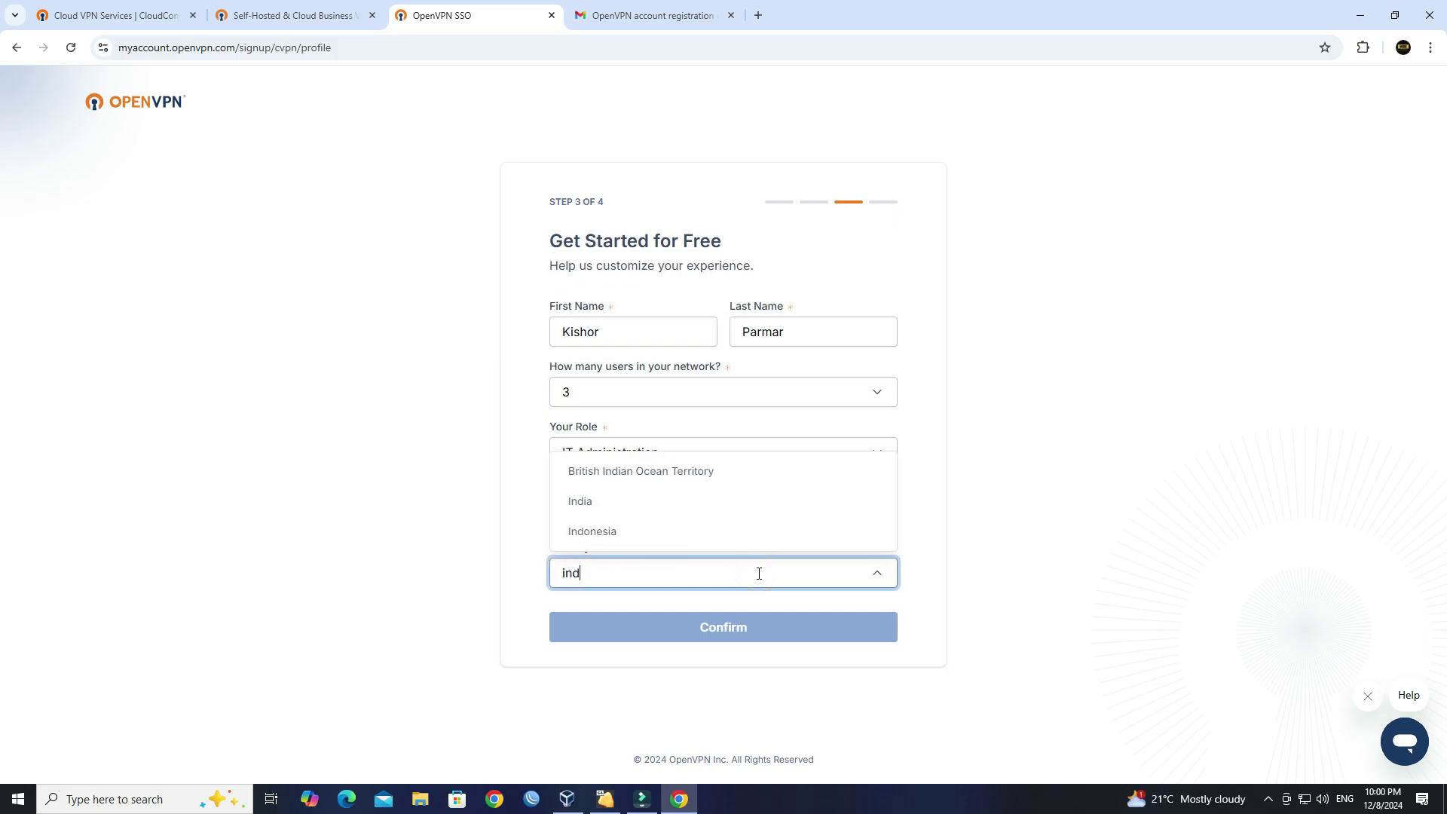
{"action": "type", "text": "ia"}
{"action": "left_click", "coordinate": [618, 533]}
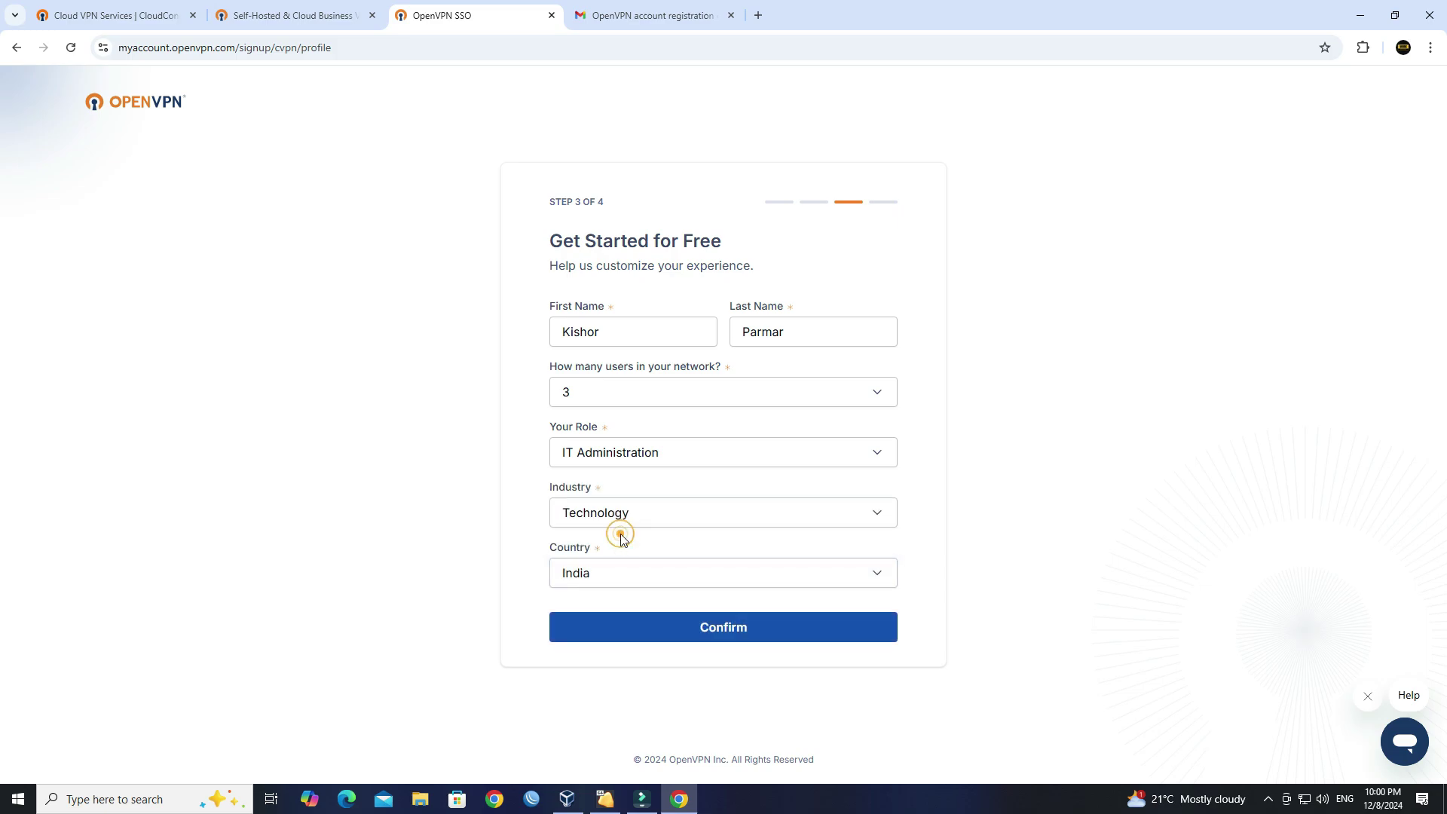
{"action": "left_click", "coordinate": [747, 629]}
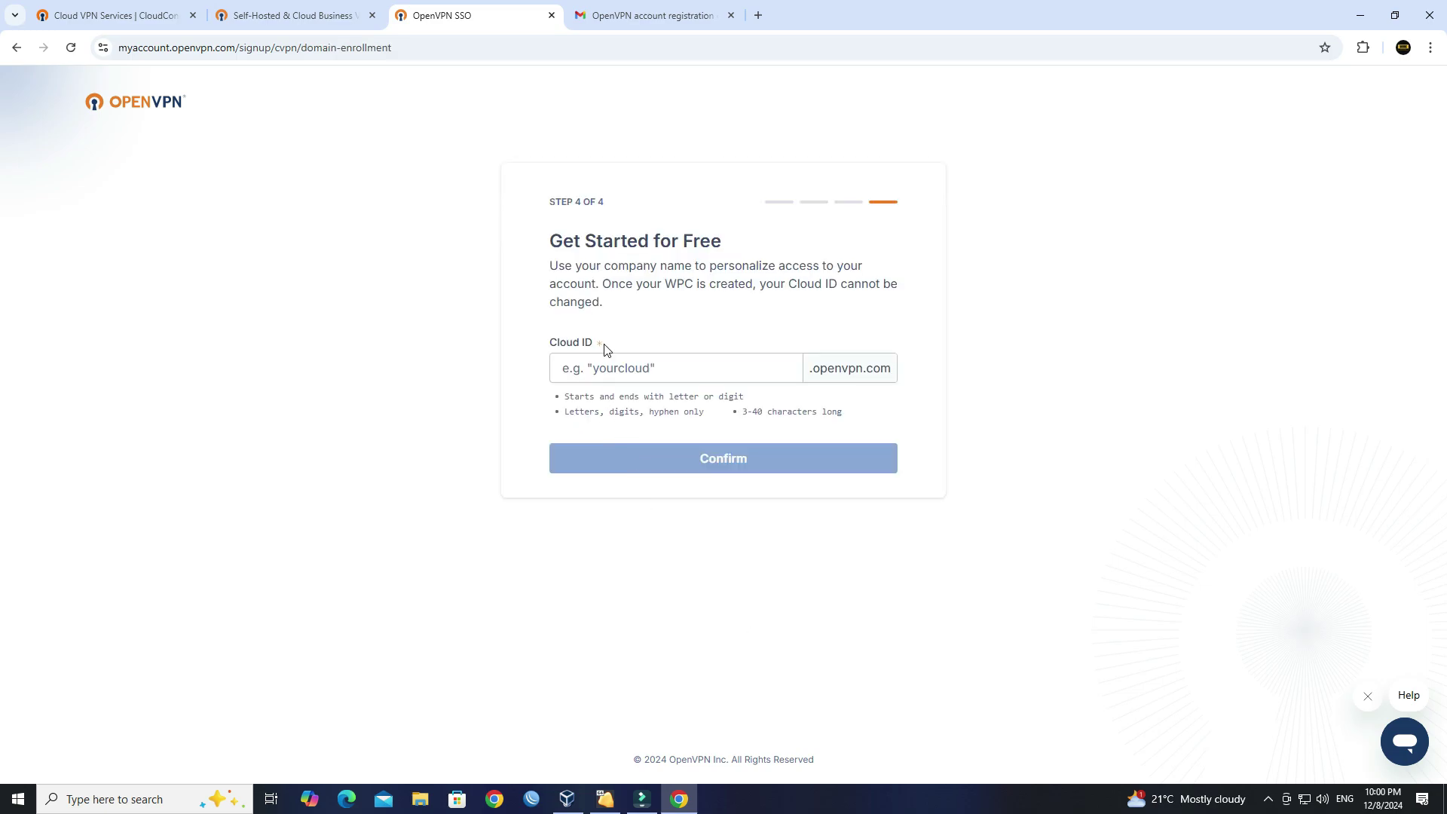
Enter 'wirenetworks' as the Cloud ID.
{"action": "left_click", "coordinate": [605, 358]}
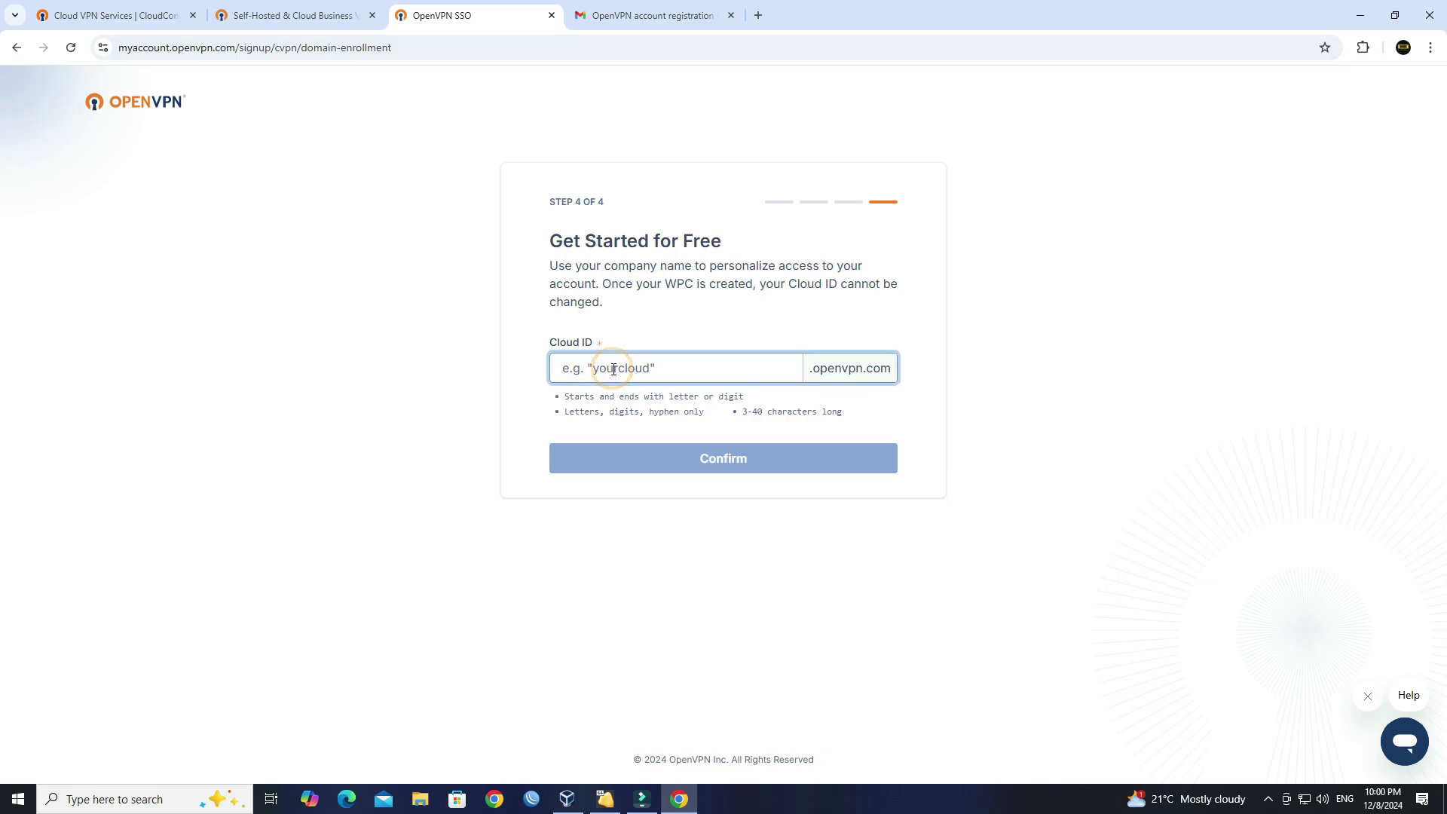
{"action": "type", "text": "wire"}
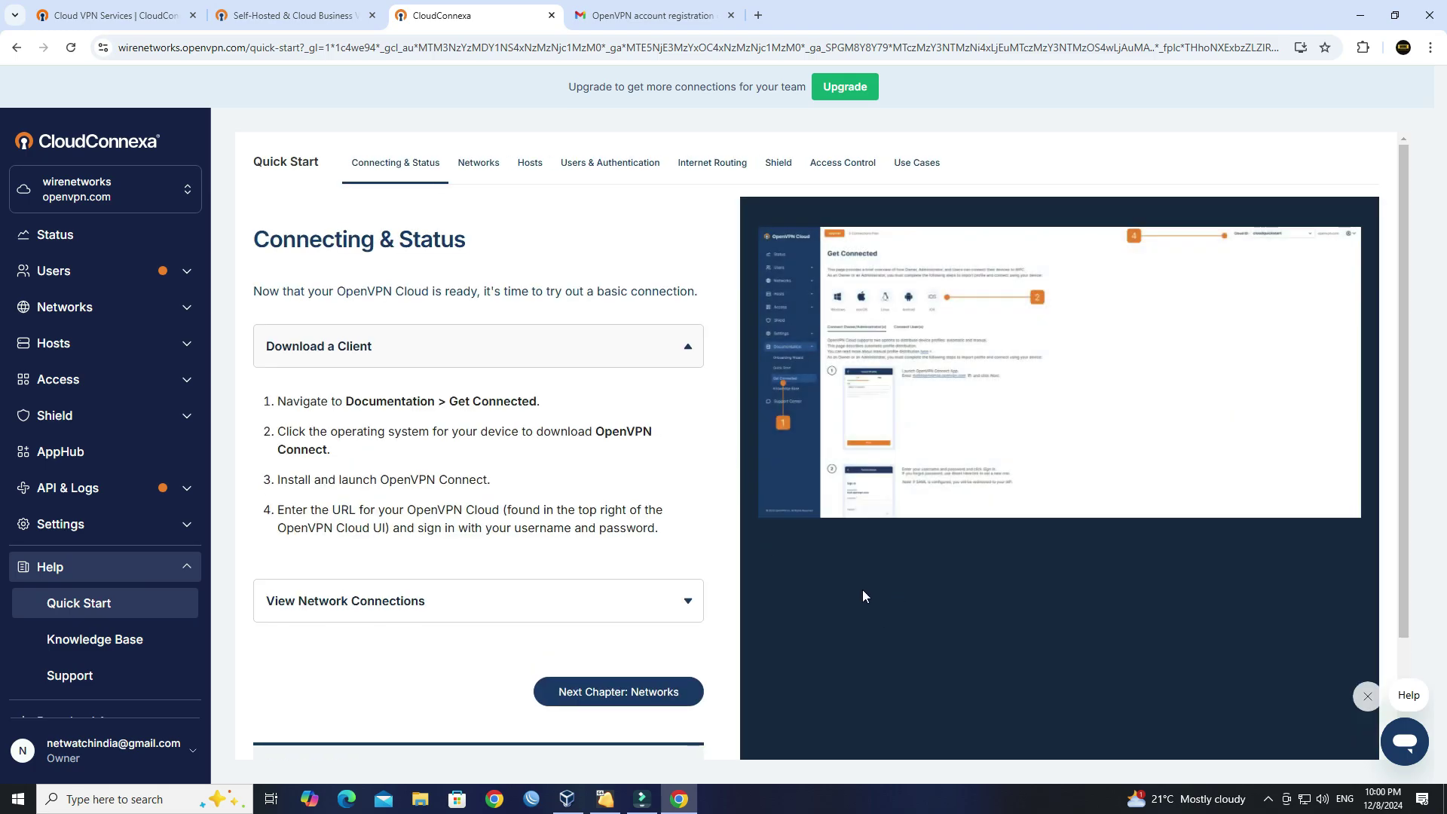
Go to the Networks list and pick the Remote Access network scenario.
{"action": "left_click", "coordinate": [64, 305]}
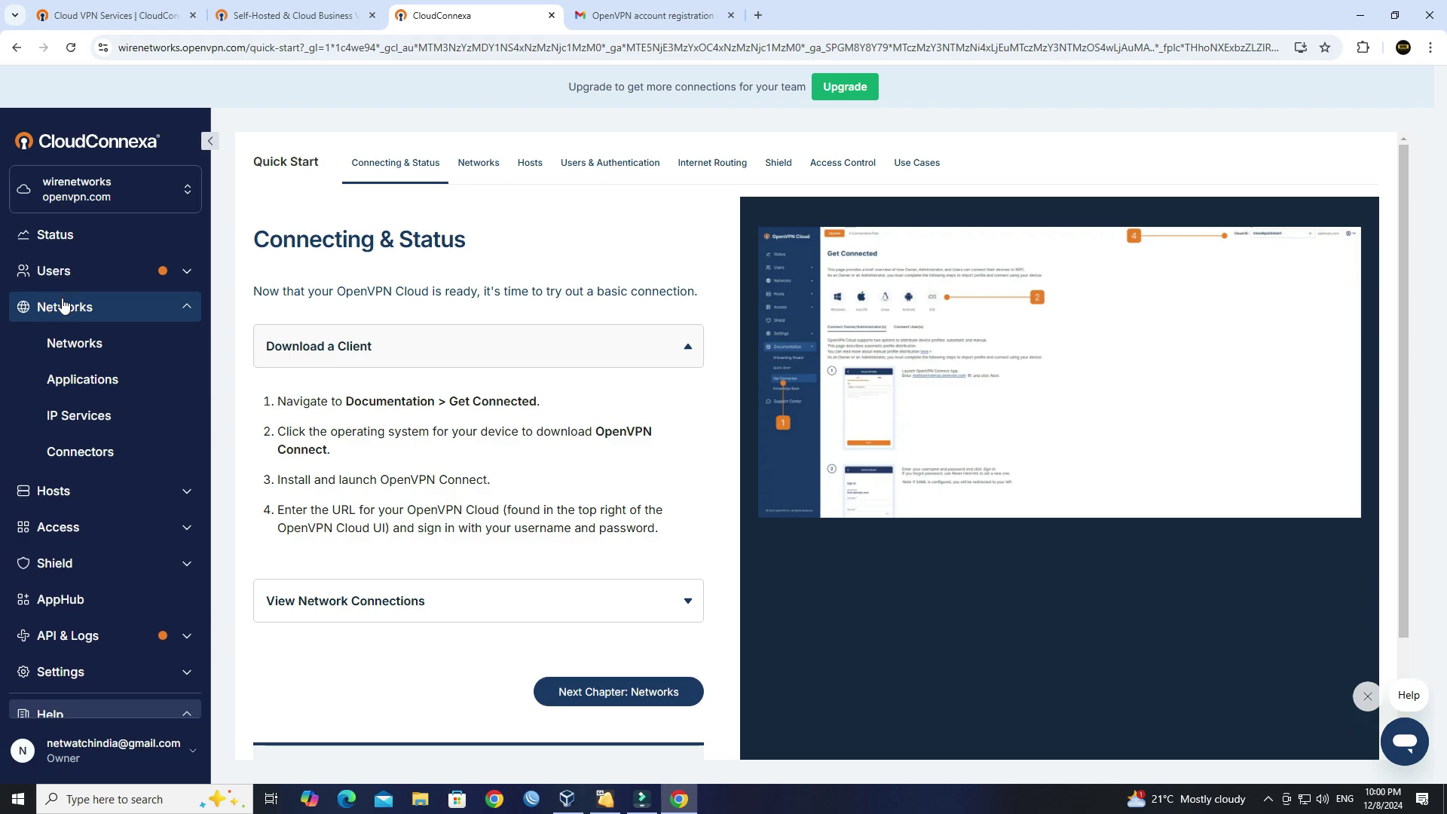
{"action": "left_click", "coordinate": [81, 353]}
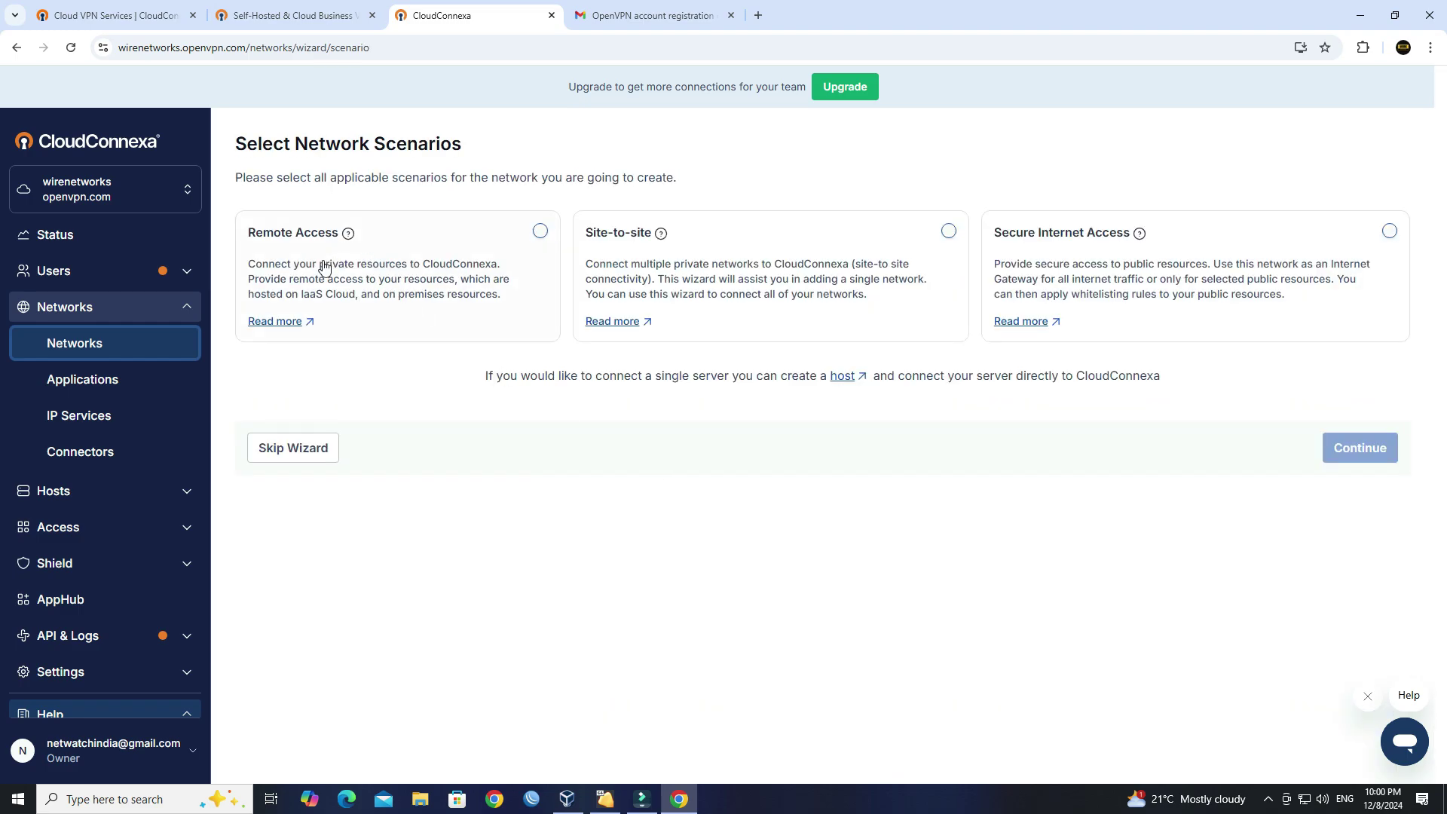
{"action": "left_click", "coordinate": [388, 278]}
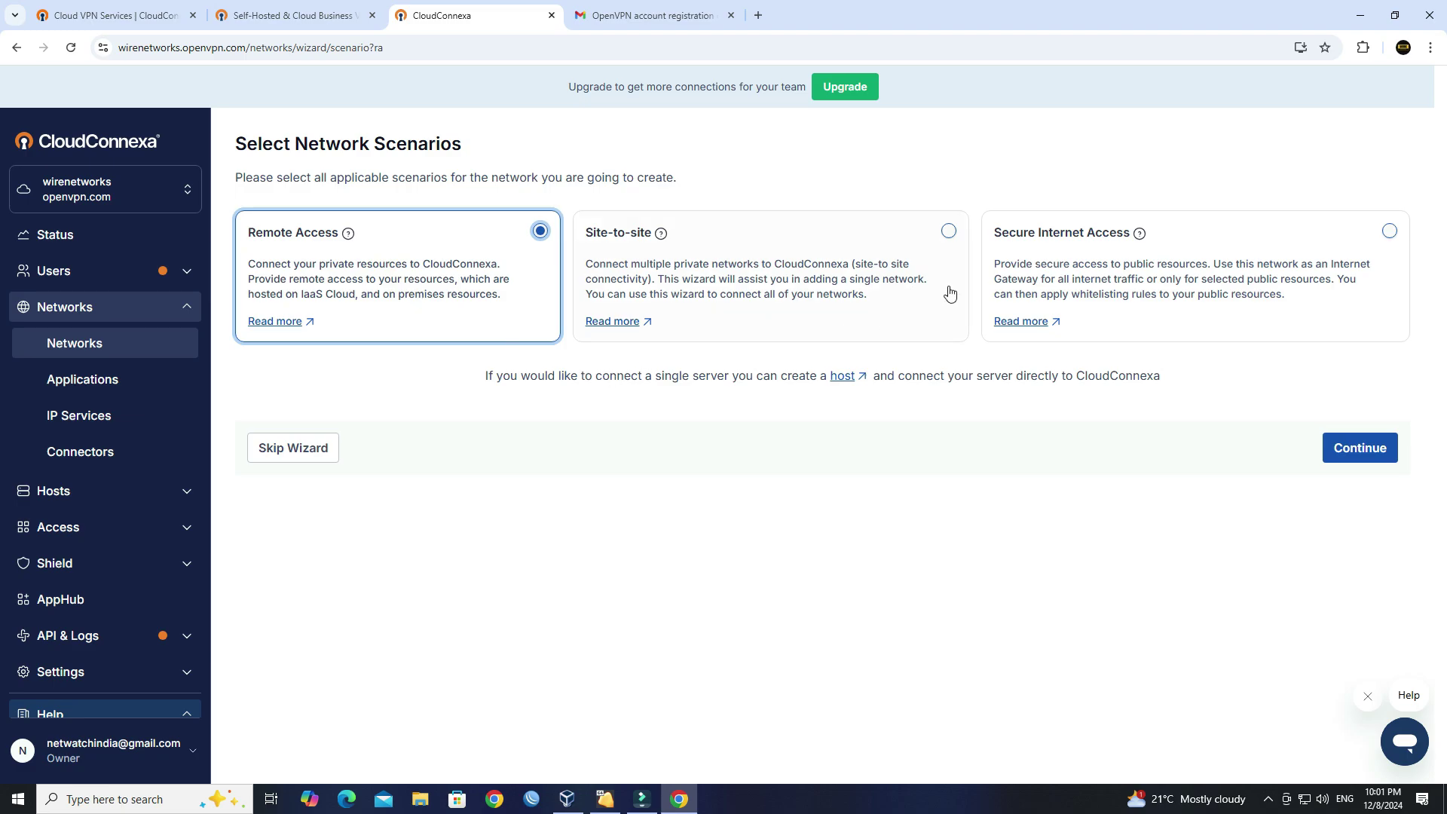
Name the network 'OpenWRT VPN', keep connector01 in Mumbai, and advance to connector deployment.
{"action": "left_click", "coordinate": [1369, 460]}
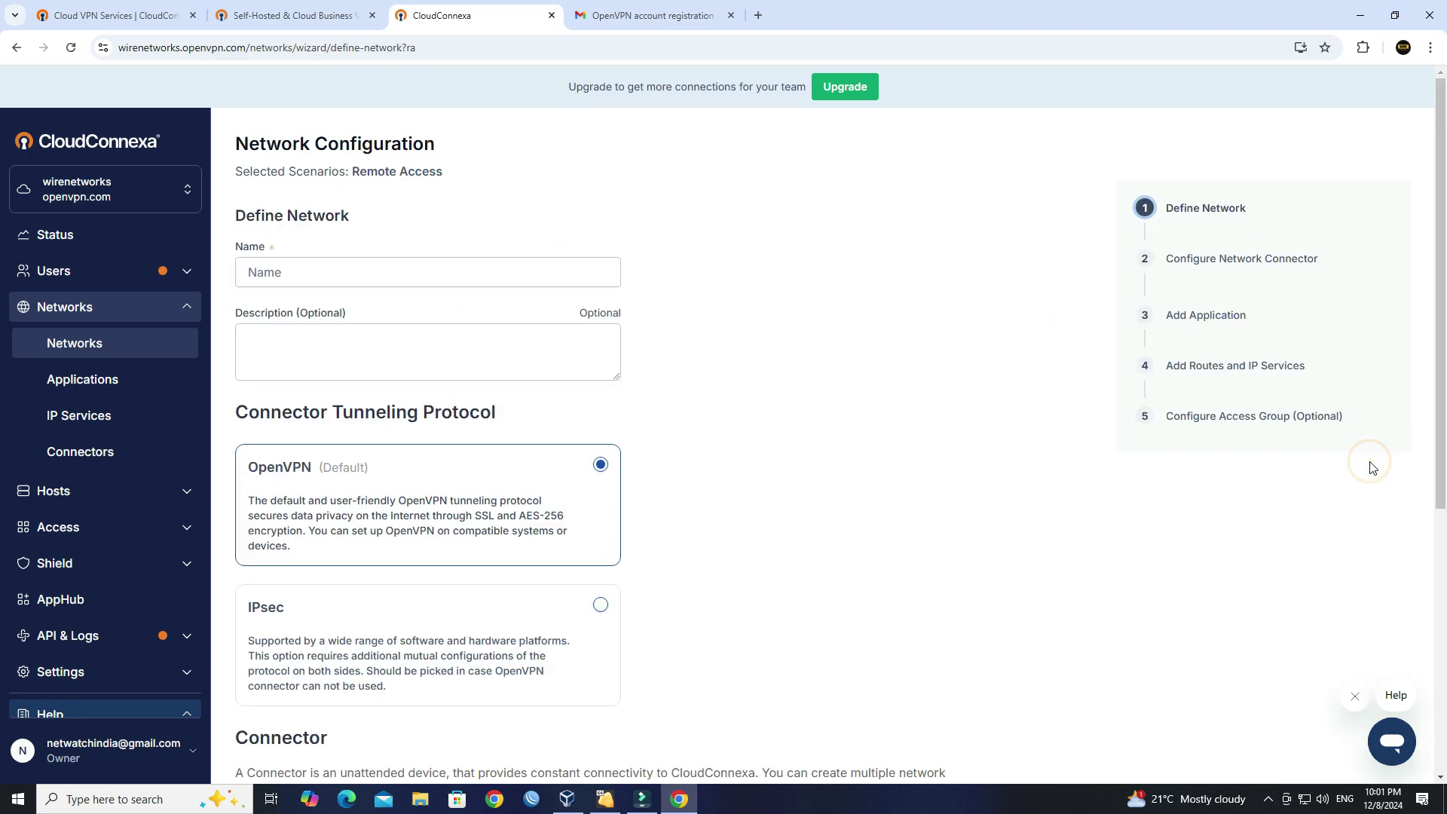
{"action": "left_click", "coordinate": [305, 272]}
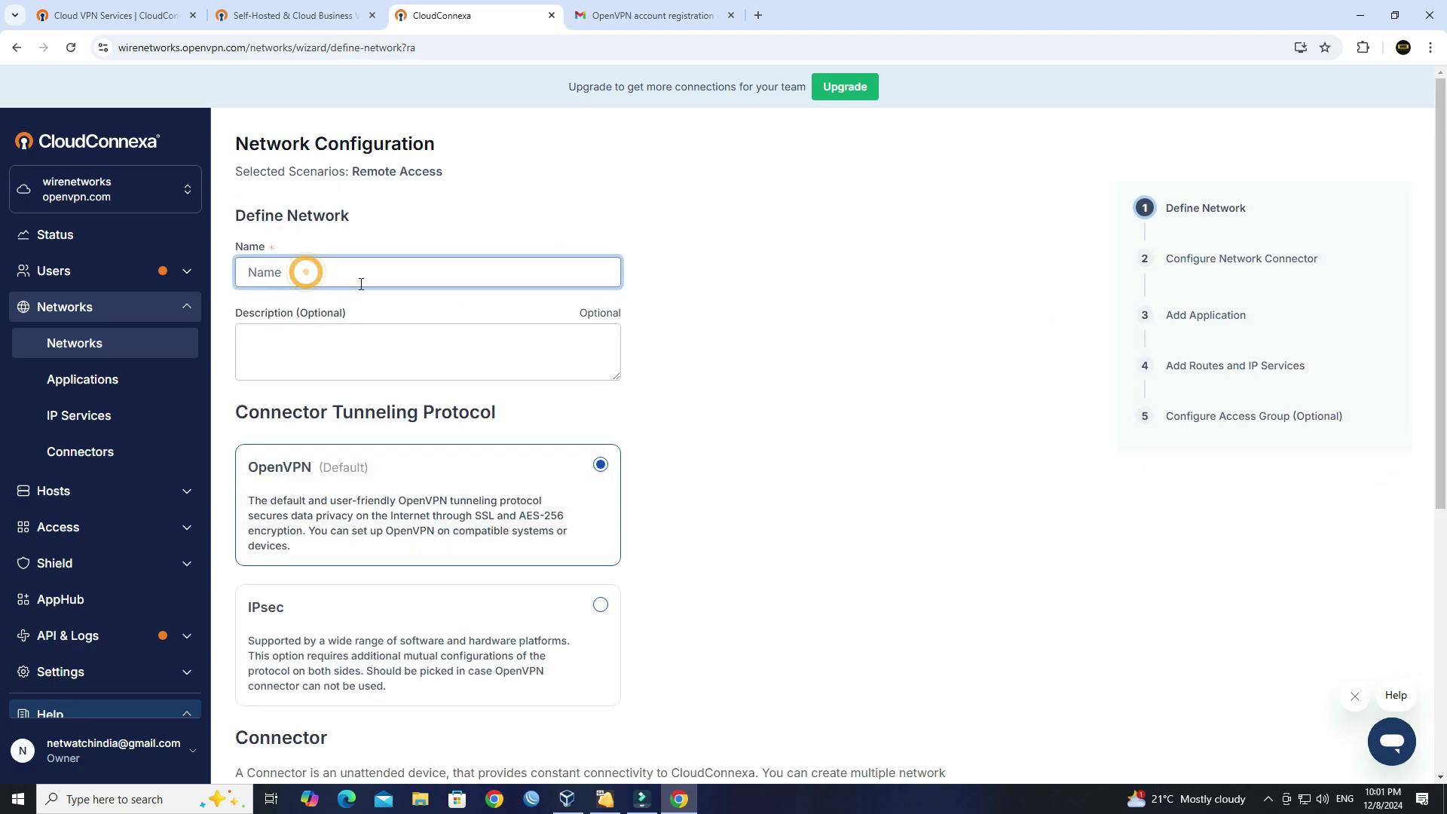
{"action": "type", "text": "OpenWRT VPN"}
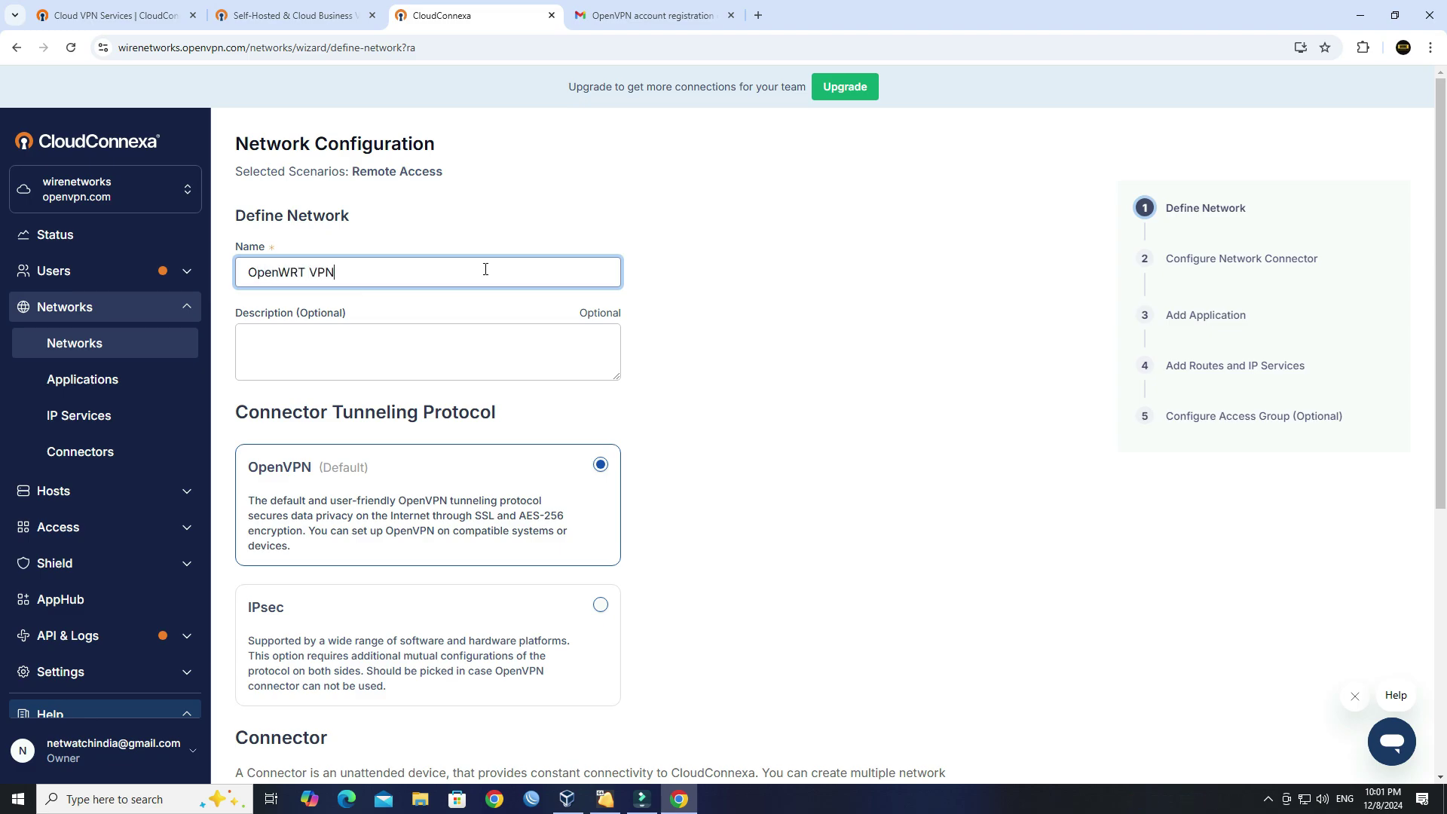
{"action": "scroll", "coordinate": [485, 271], "scroll_direction": "down", "scroll_amount": 3}
{"action": "scroll", "coordinate": [497, 279], "scroll_direction": "down", "scroll_amount": 3}
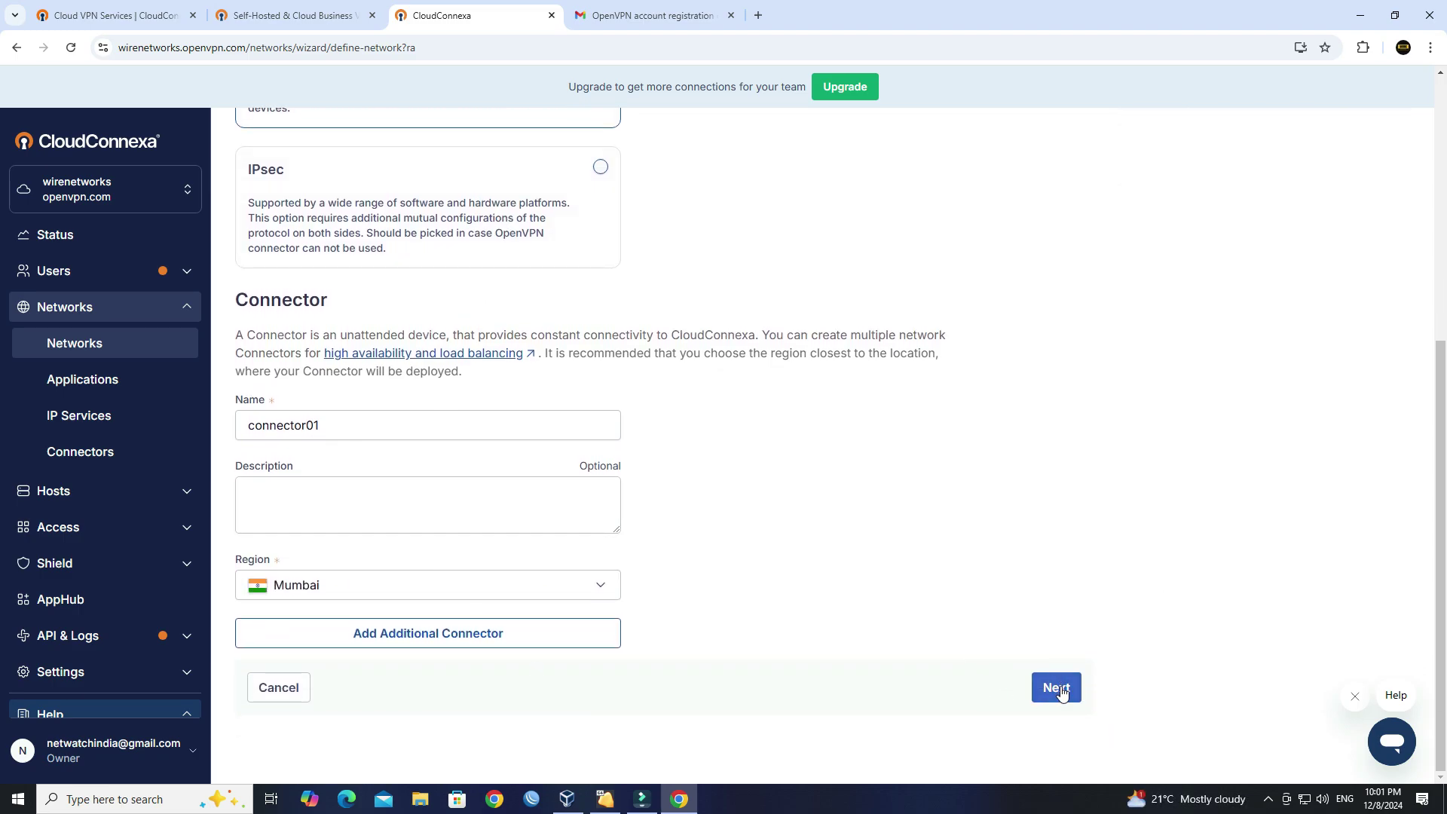
{"action": "left_click", "coordinate": [1059, 688]}
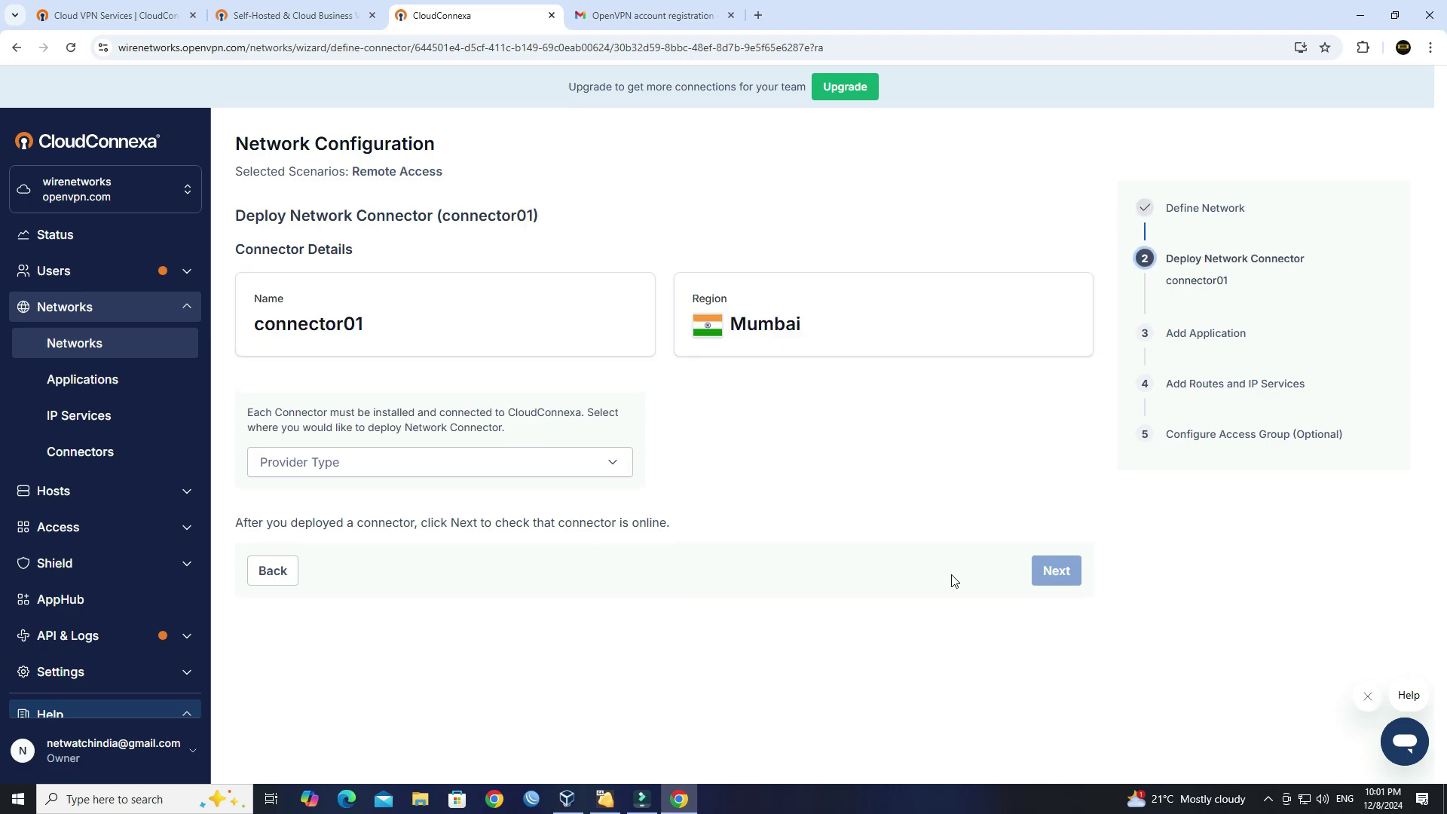
{"action": "left_click", "coordinate": [617, 473]}
{"action": "scroll", "coordinate": [549, 556], "scroll_direction": "down", "scroll_amount": 5}
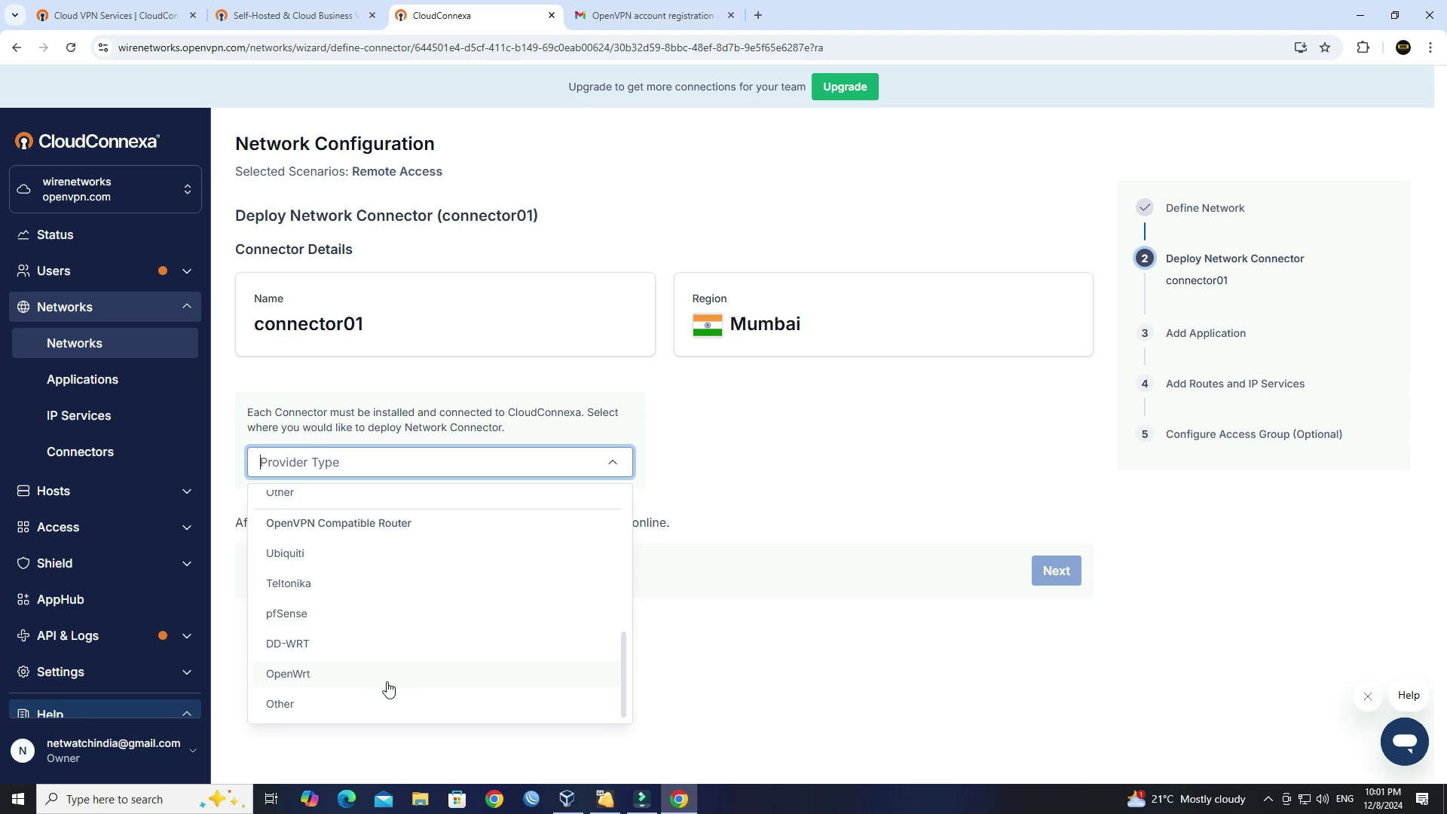
Choose OpenWrt as provider, download connector01_mumbai.ovpn, and check the connector's online status.
{"action": "left_click", "coordinate": [389, 689]}
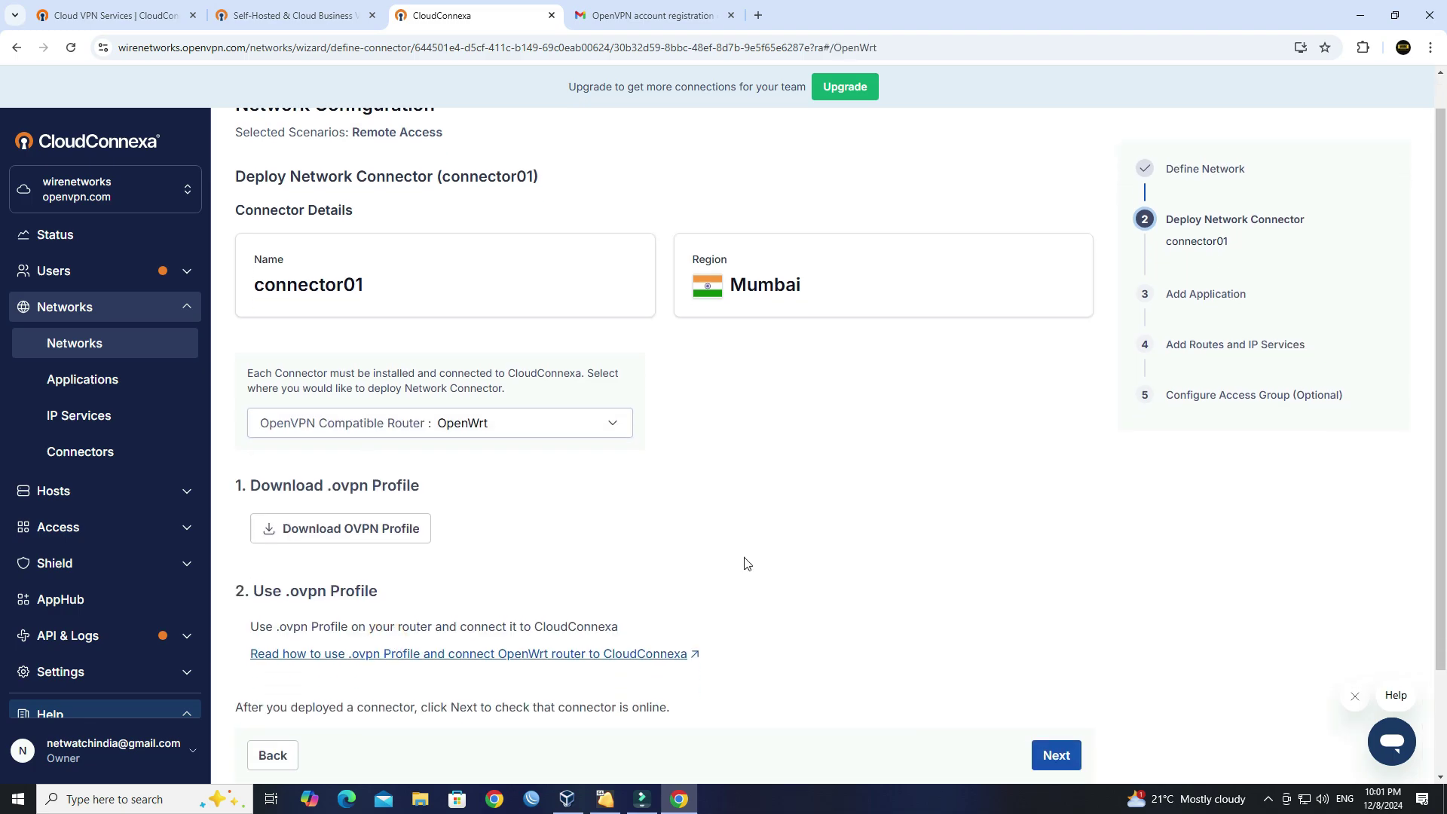
{"action": "scroll", "coordinate": [746, 564], "scroll_direction": "down", "scroll_amount": 2}
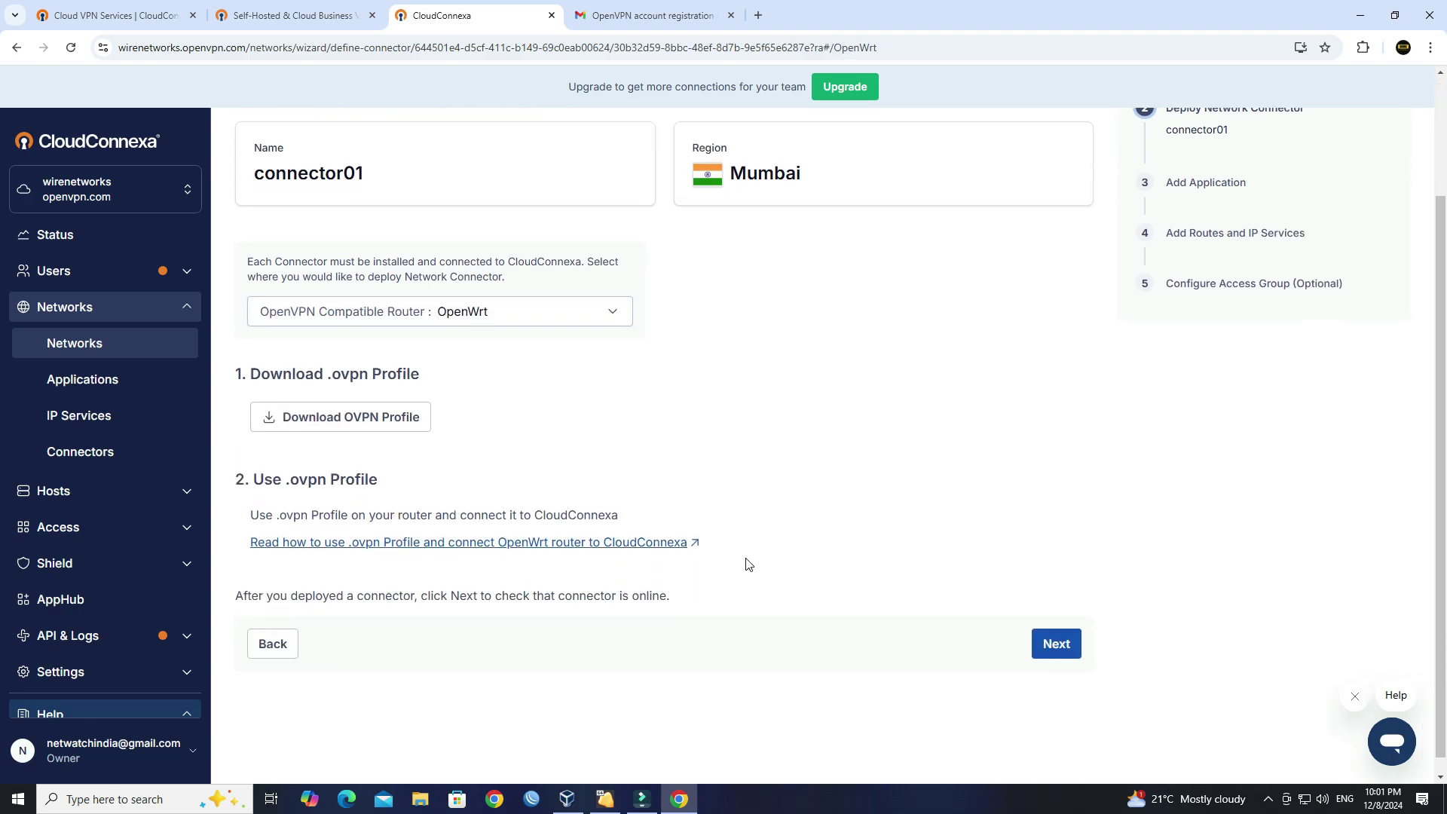
{"action": "left_click", "coordinate": [373, 419]}
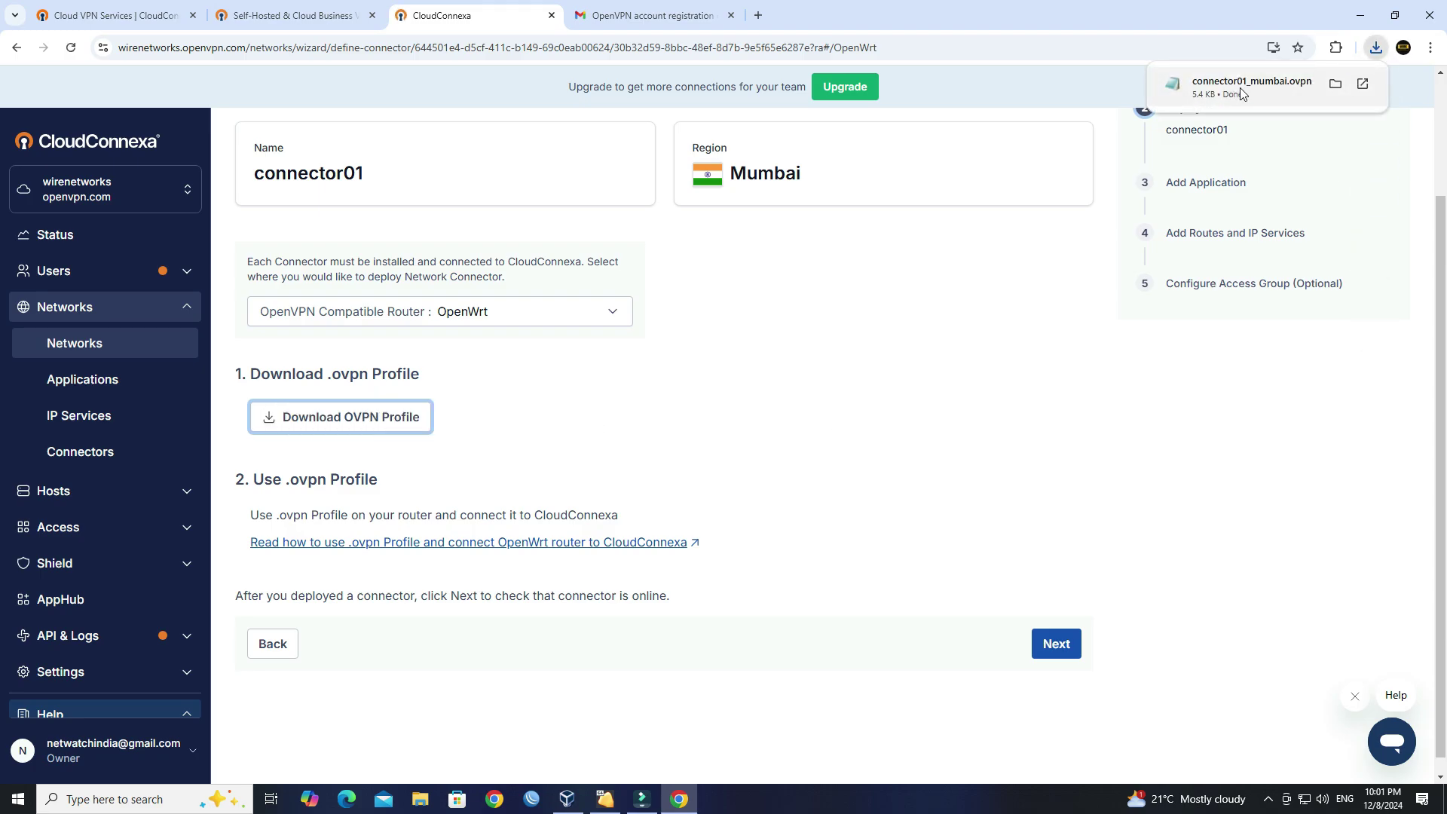
{"action": "left_click", "coordinate": [972, 313]}
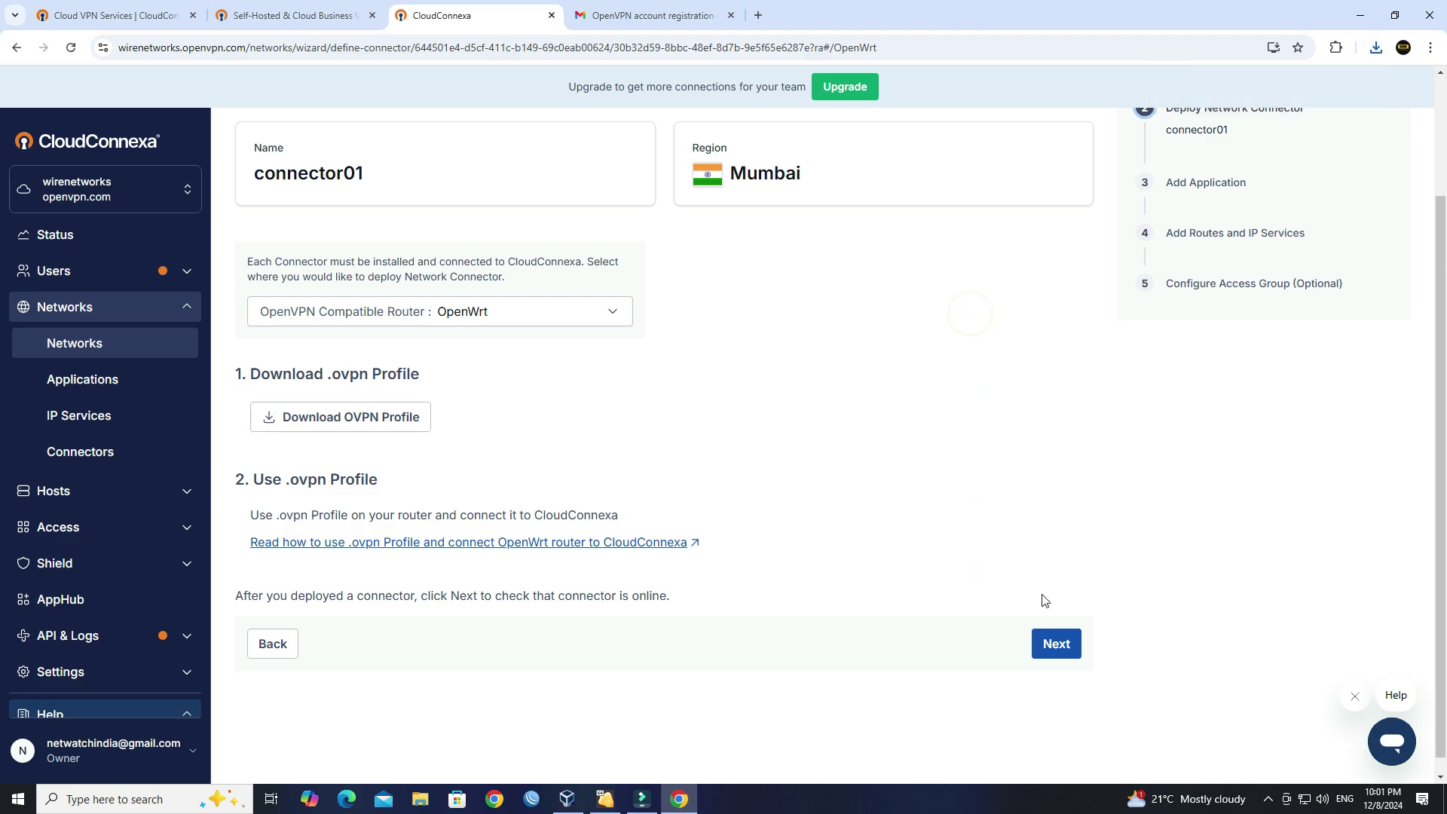
{"action": "left_click", "coordinate": [1074, 648]}
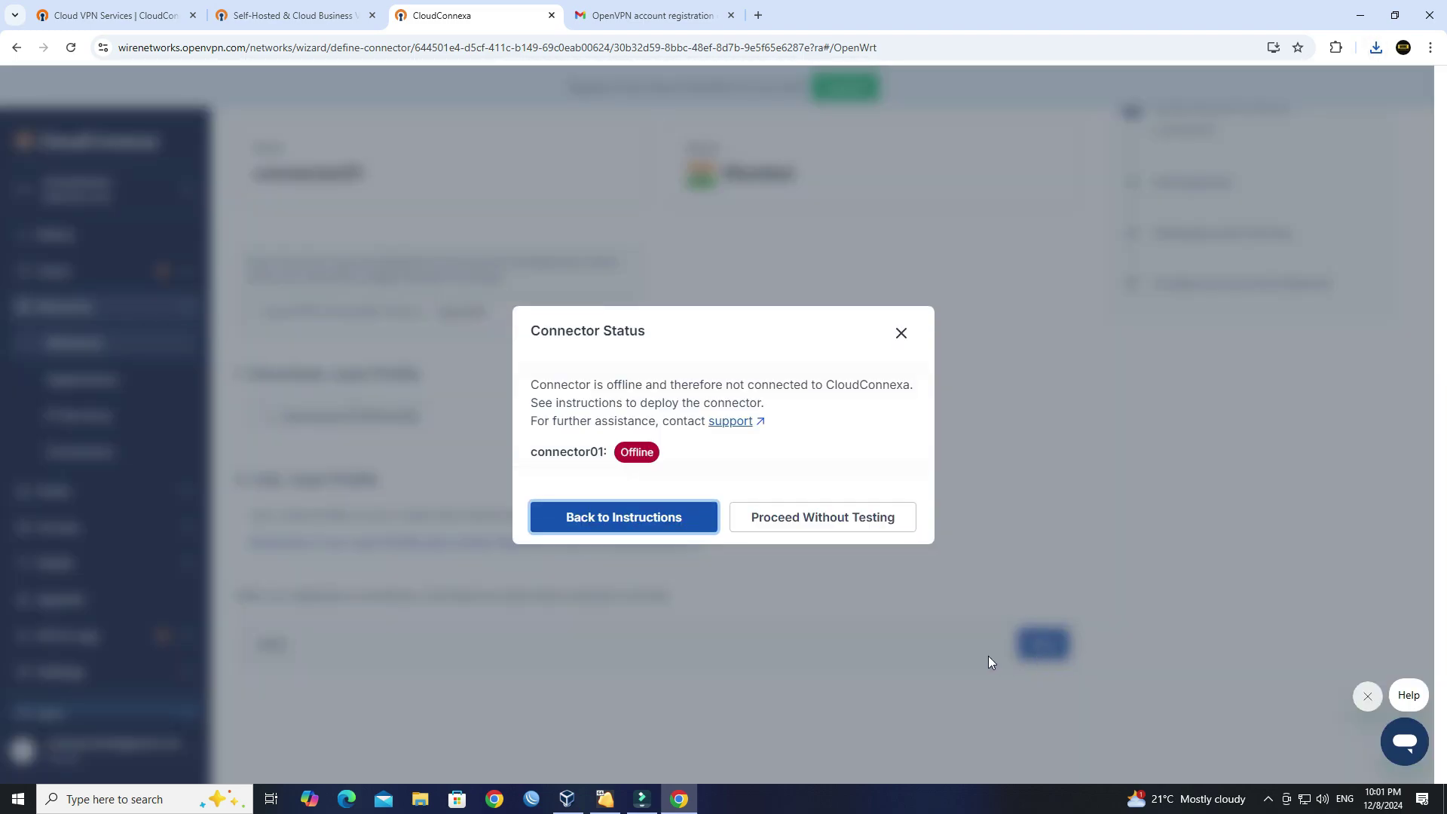
Skip the connector test and start a new application named 'OpenWRT VPN'.
{"action": "left_click", "coordinate": [805, 520]}
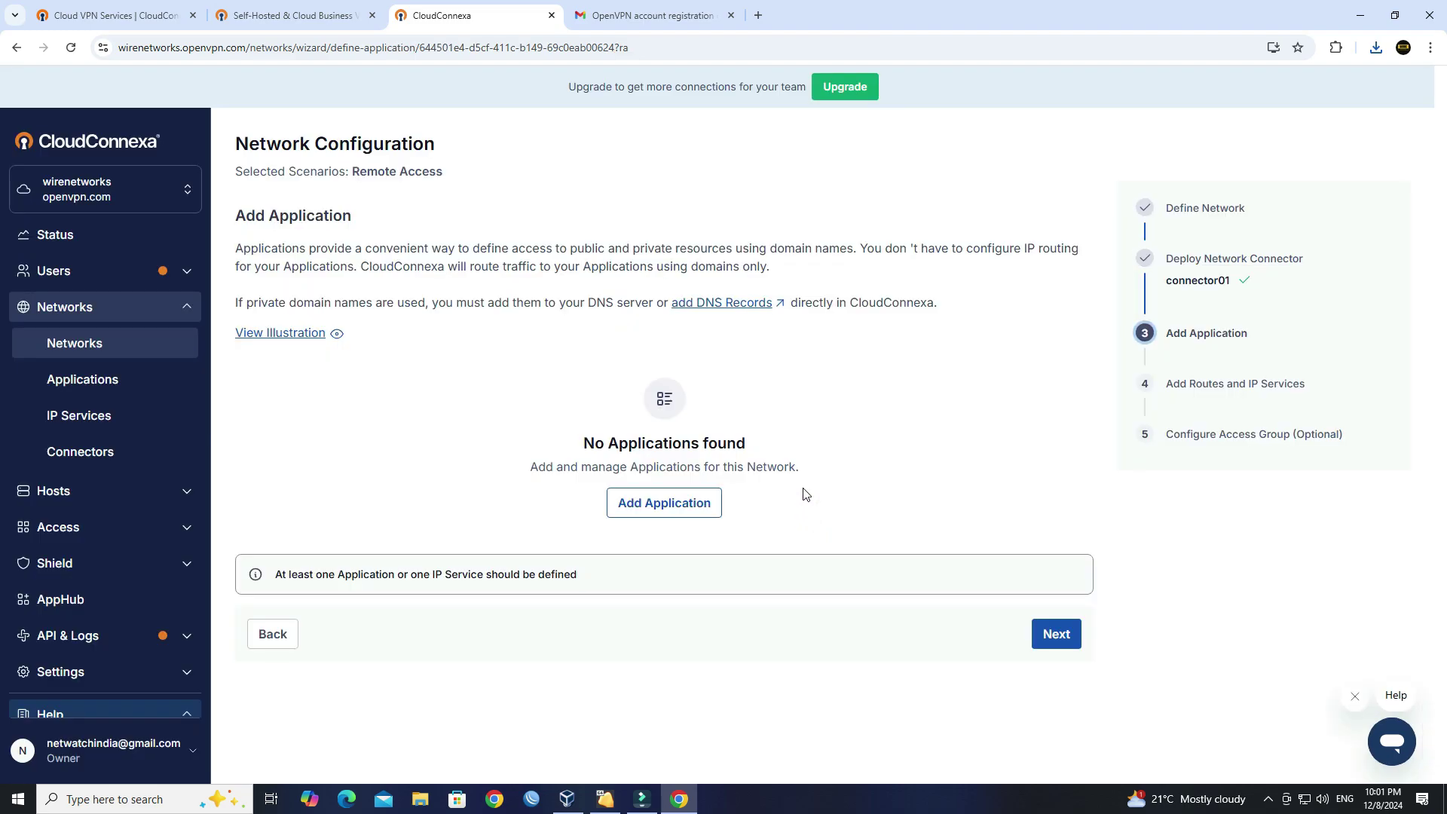
{"action": "left_click", "coordinate": [704, 505]}
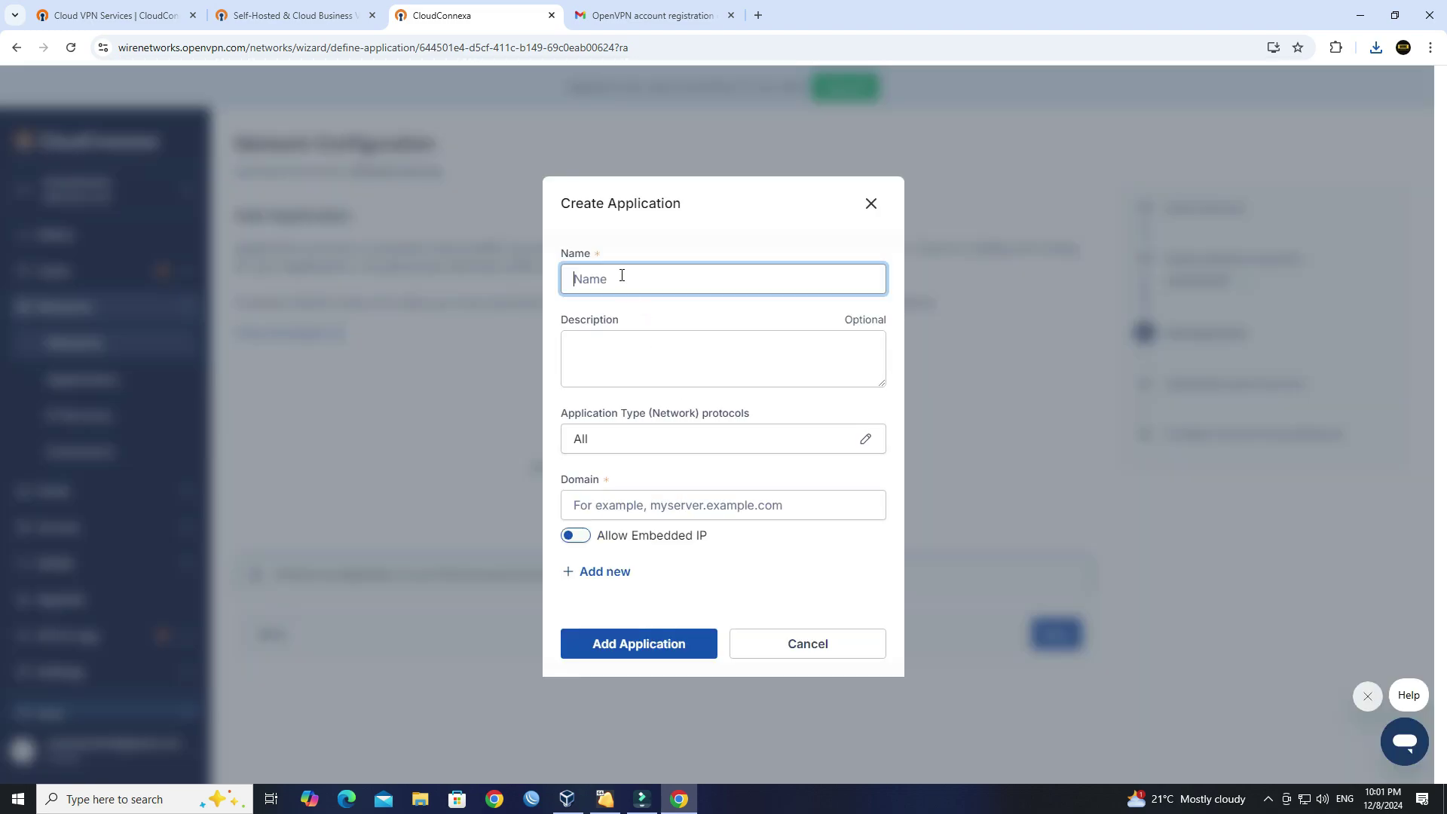
{"action": "type", "text": "Oep"}
{"action": "key", "text": "BackSpace"}
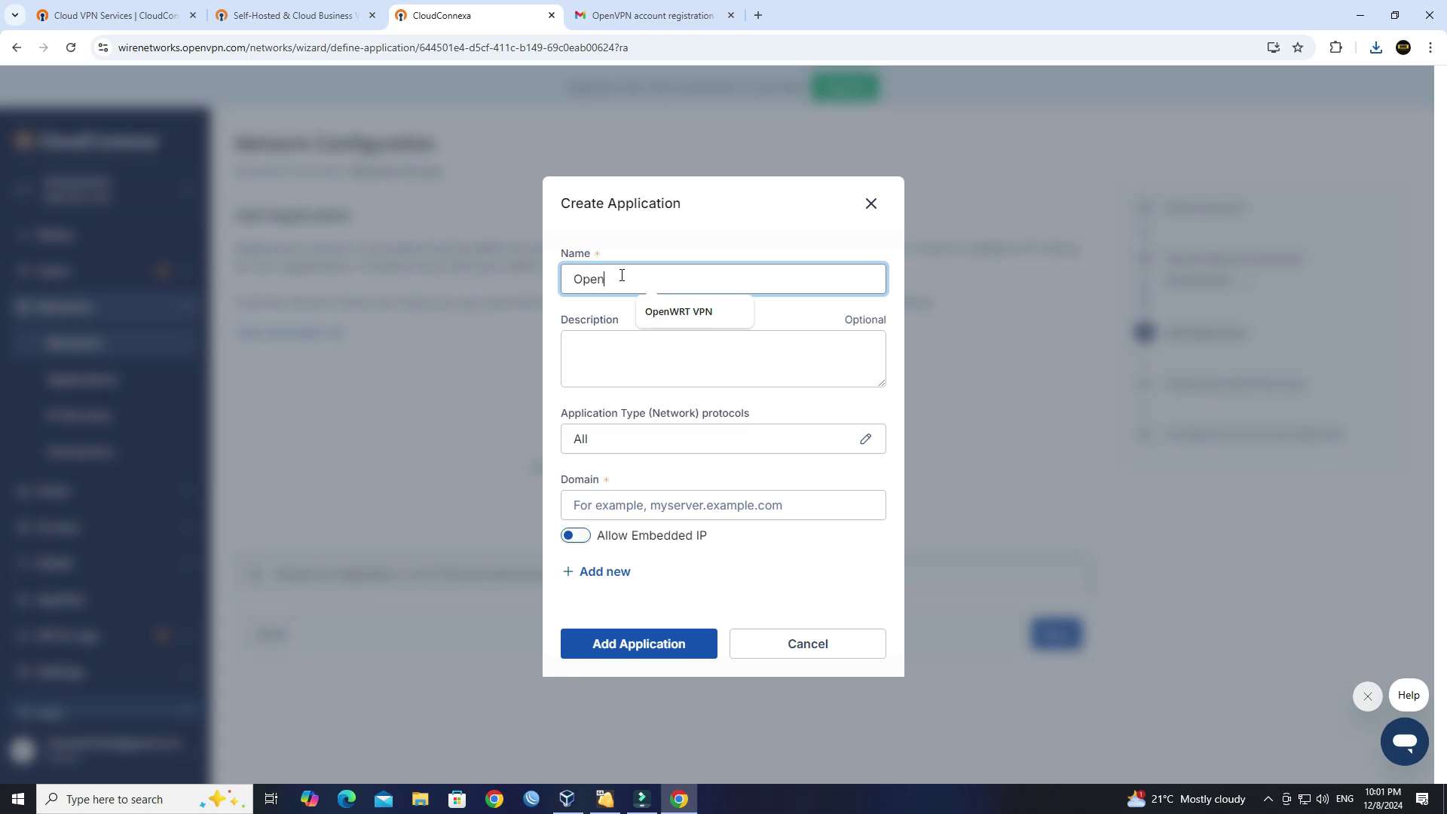
{"action": "type", "text": "pen"}
{"action": "key", "text": "Down"}
{"action": "key", "text": "Return"}
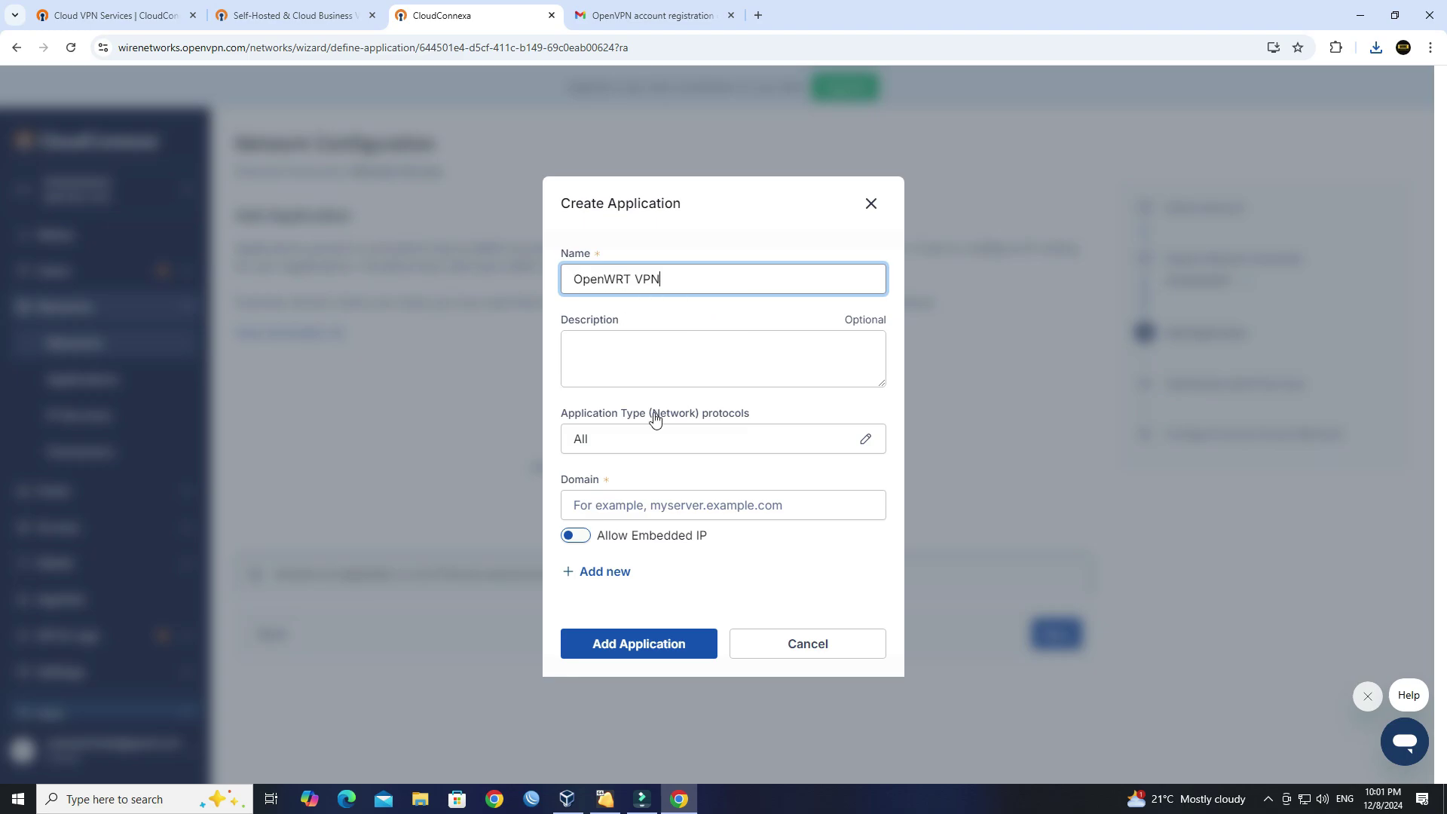
Keep all protocols, set the domain wirenetworks.openvpn.com, and save the application.
{"action": "left_click", "coordinate": [637, 438]}
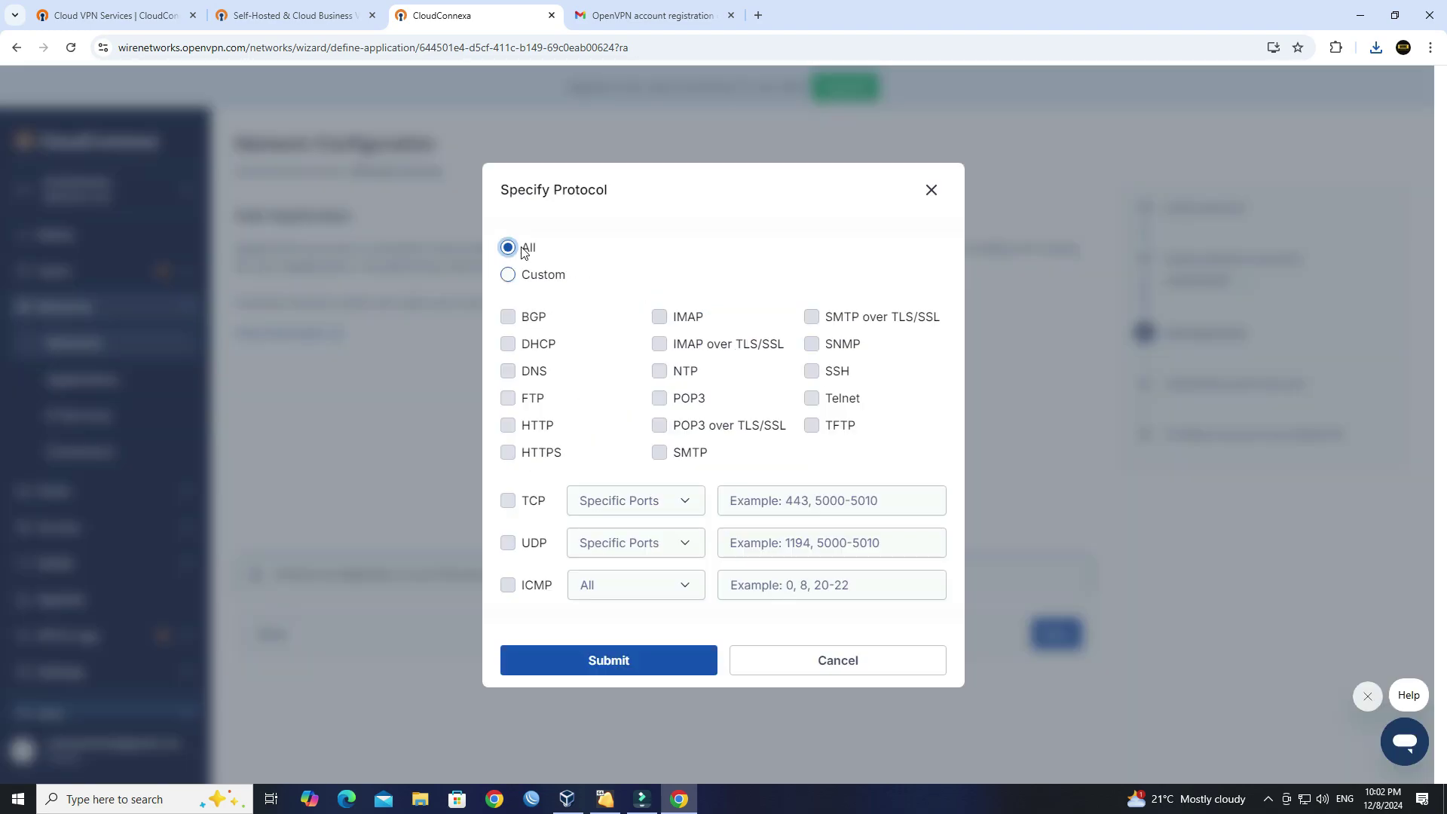
{"action": "left_click", "coordinate": [661, 671]}
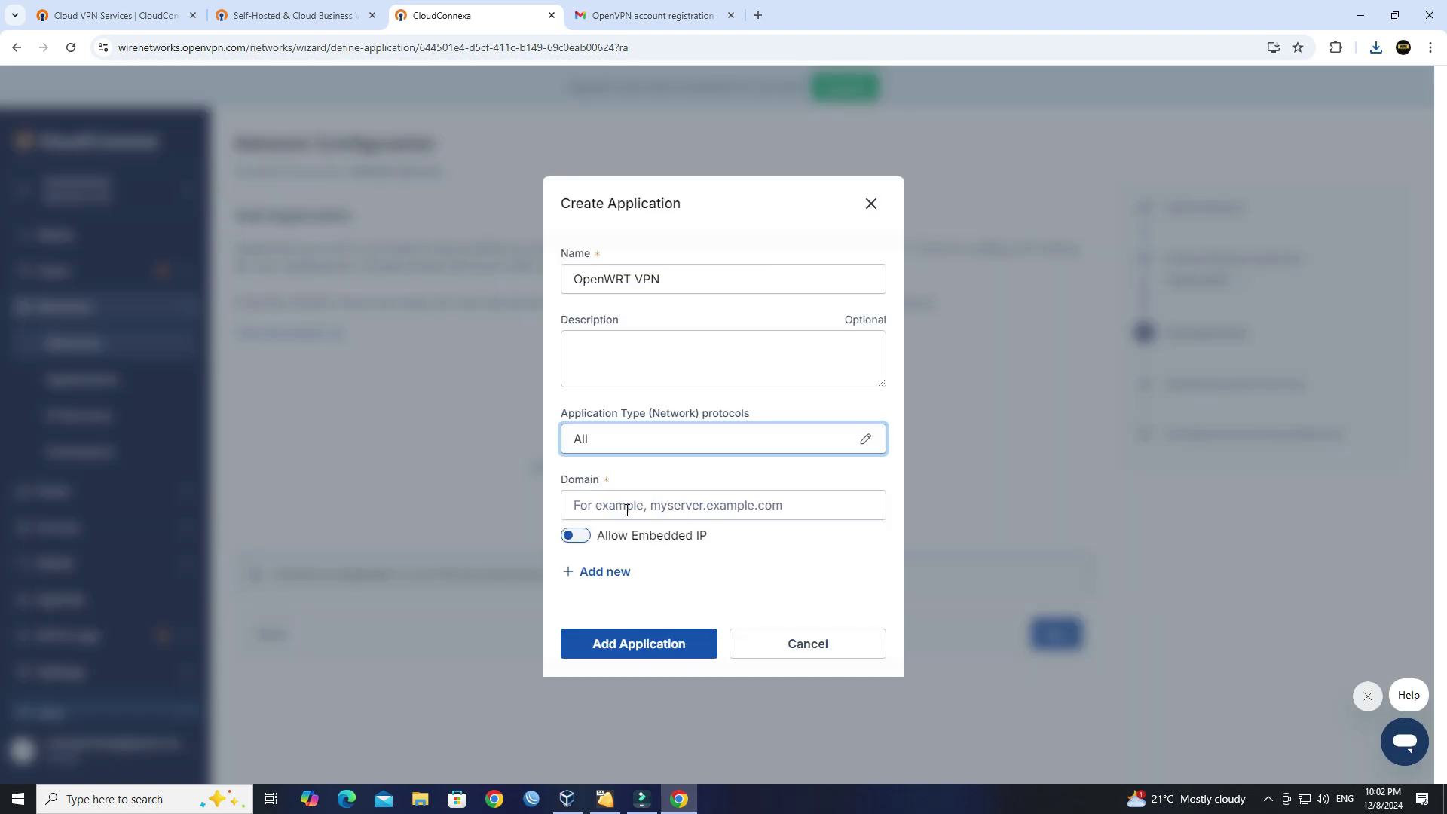
{"action": "left_click", "coordinate": [625, 505]}
{"action": "type", "text": "w"}
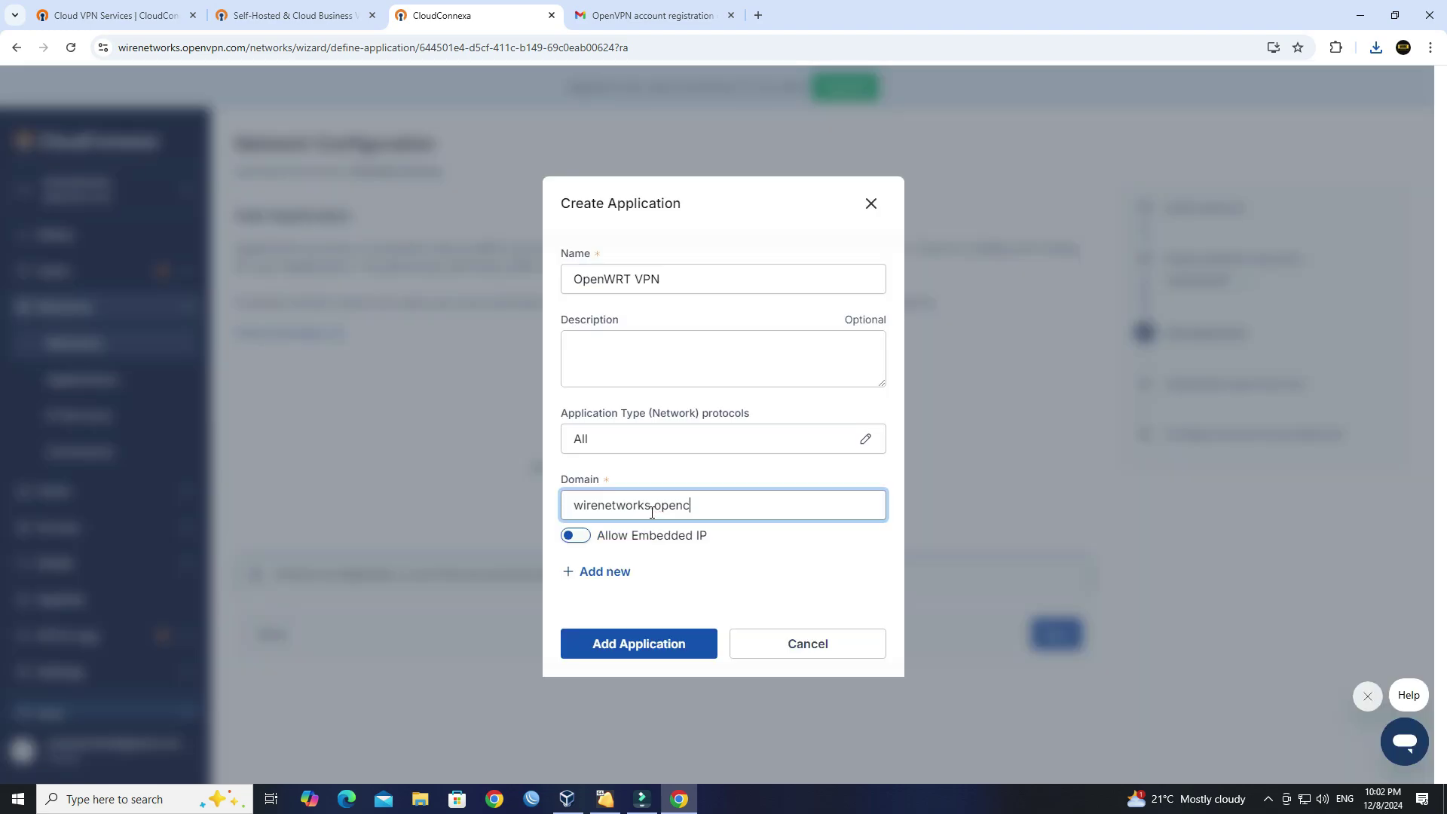
{"action": "type", "text": "irenetworks.openvpn.com"}
{"action": "key", "text": "ctrl+a"}
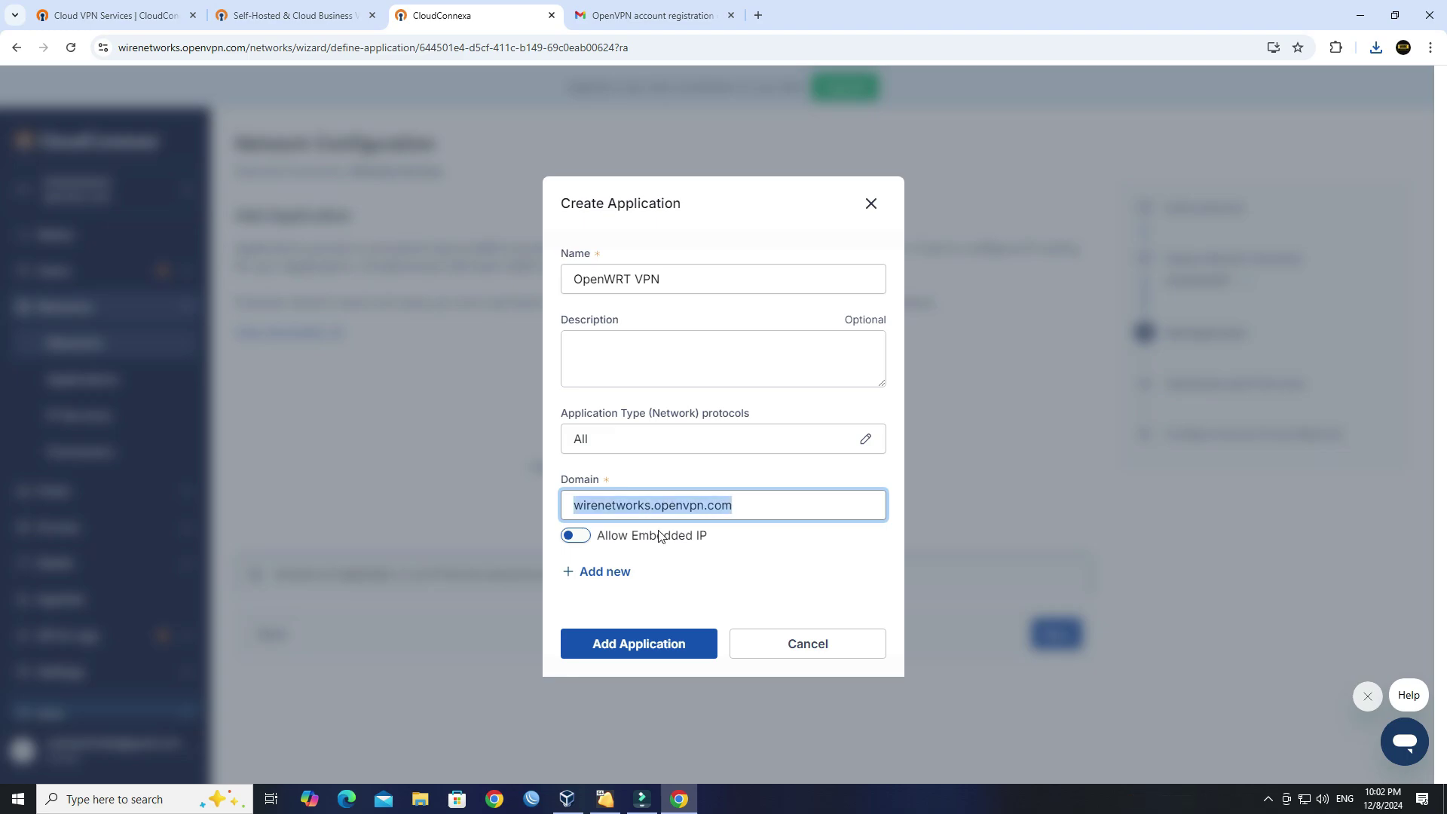
{"action": "left_click", "coordinate": [776, 510]}
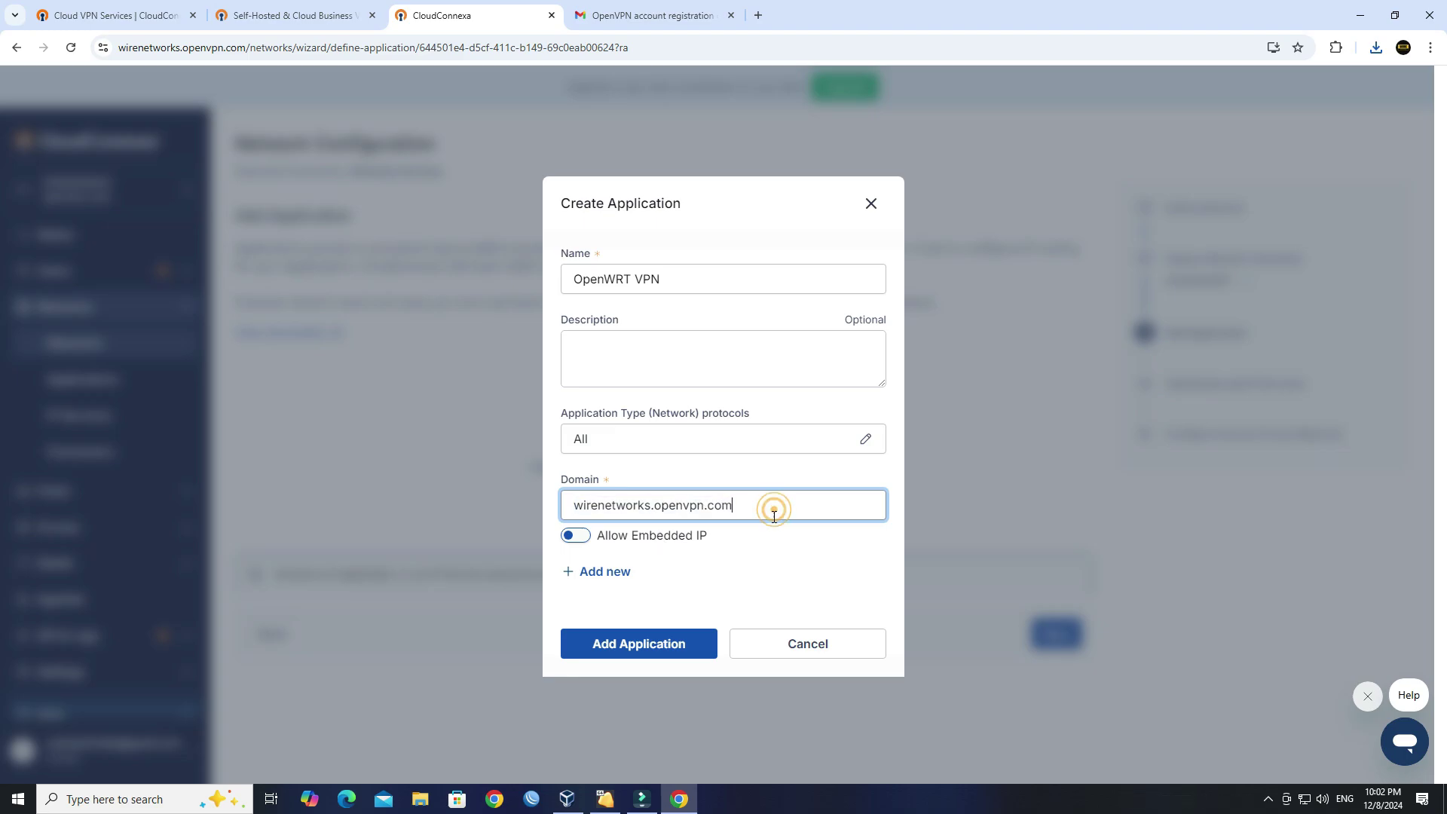
{"action": "left_click", "coordinate": [660, 656]}
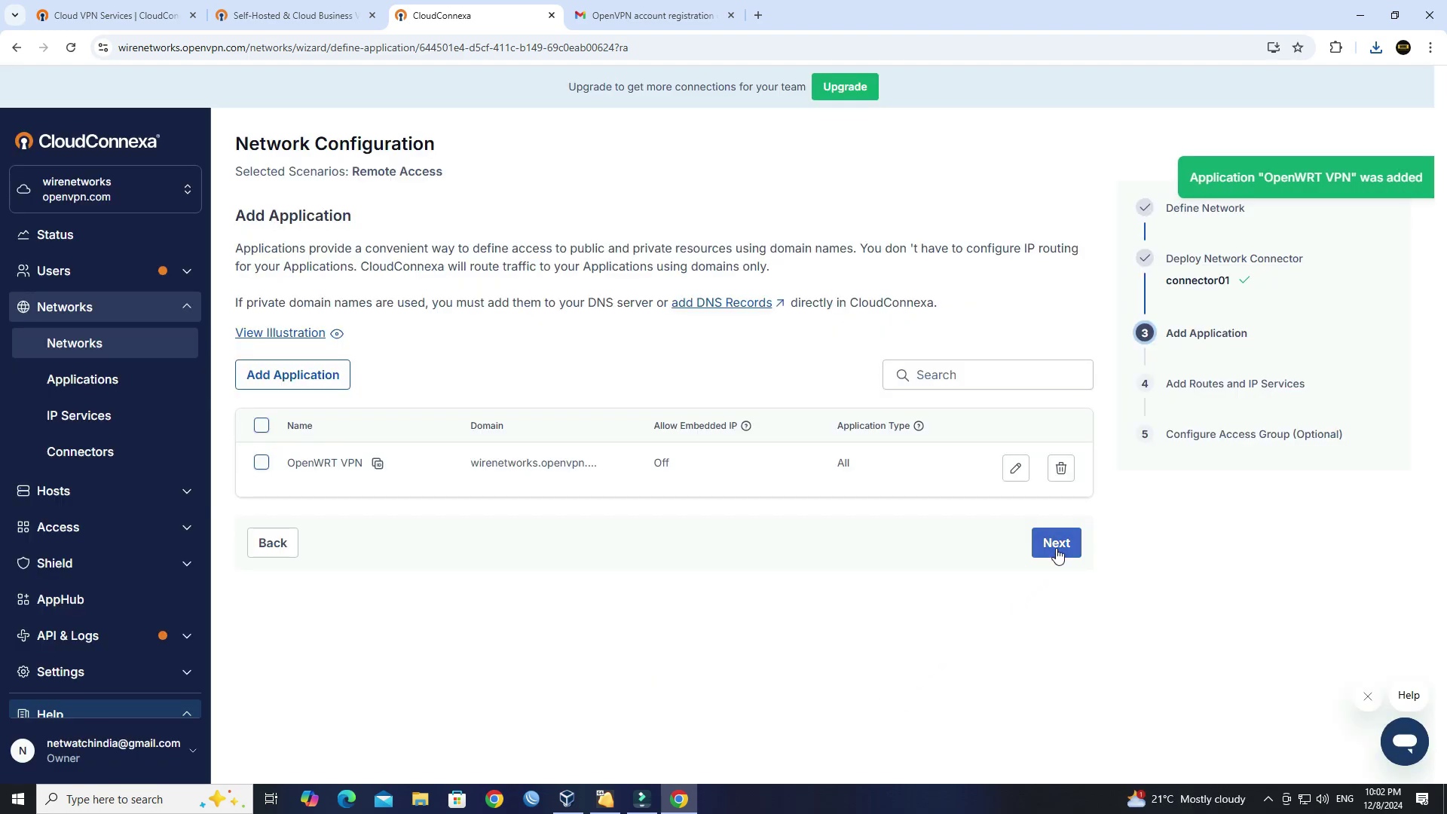
Advance to the Add Routes and IP Services step and start a new route.
{"action": "left_click", "coordinate": [1056, 544]}
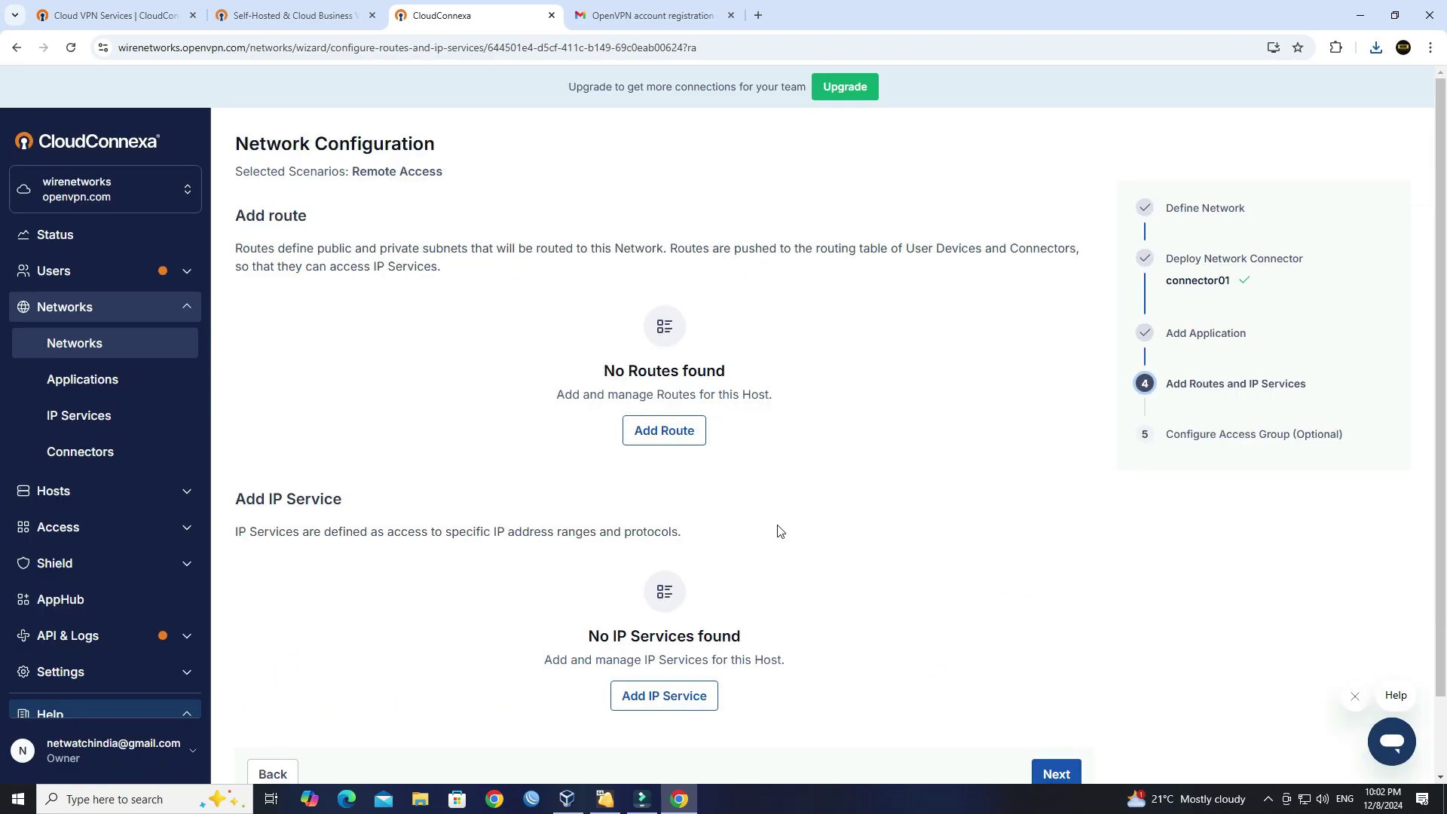
{"action": "scroll", "coordinate": [673, 473], "scroll_direction": "down", "scroll_amount": 1}
{"action": "scroll", "coordinate": [673, 473], "scroll_direction": "down", "scroll_amount": 1}
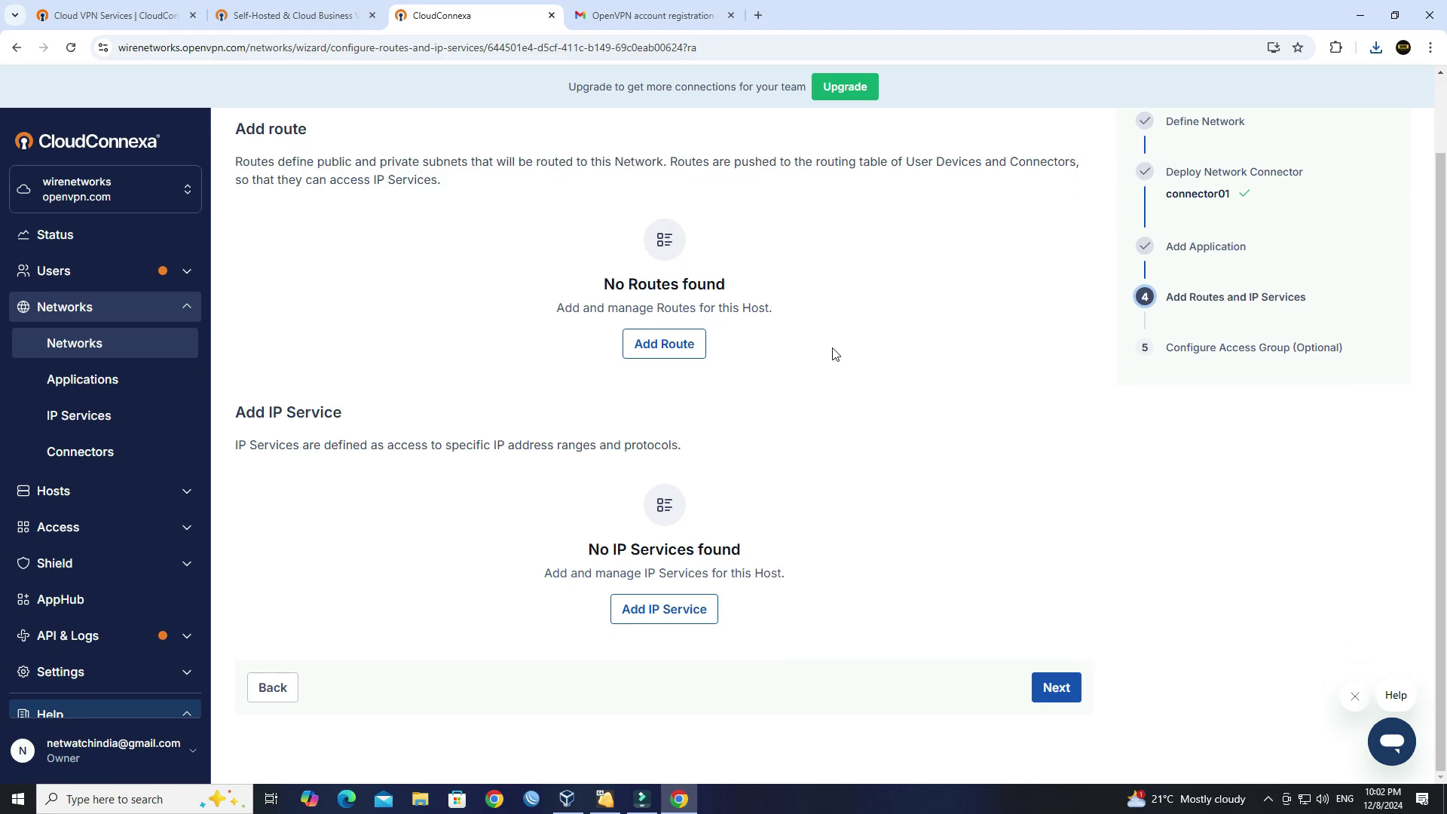
{"action": "left_click", "coordinate": [682, 350]}
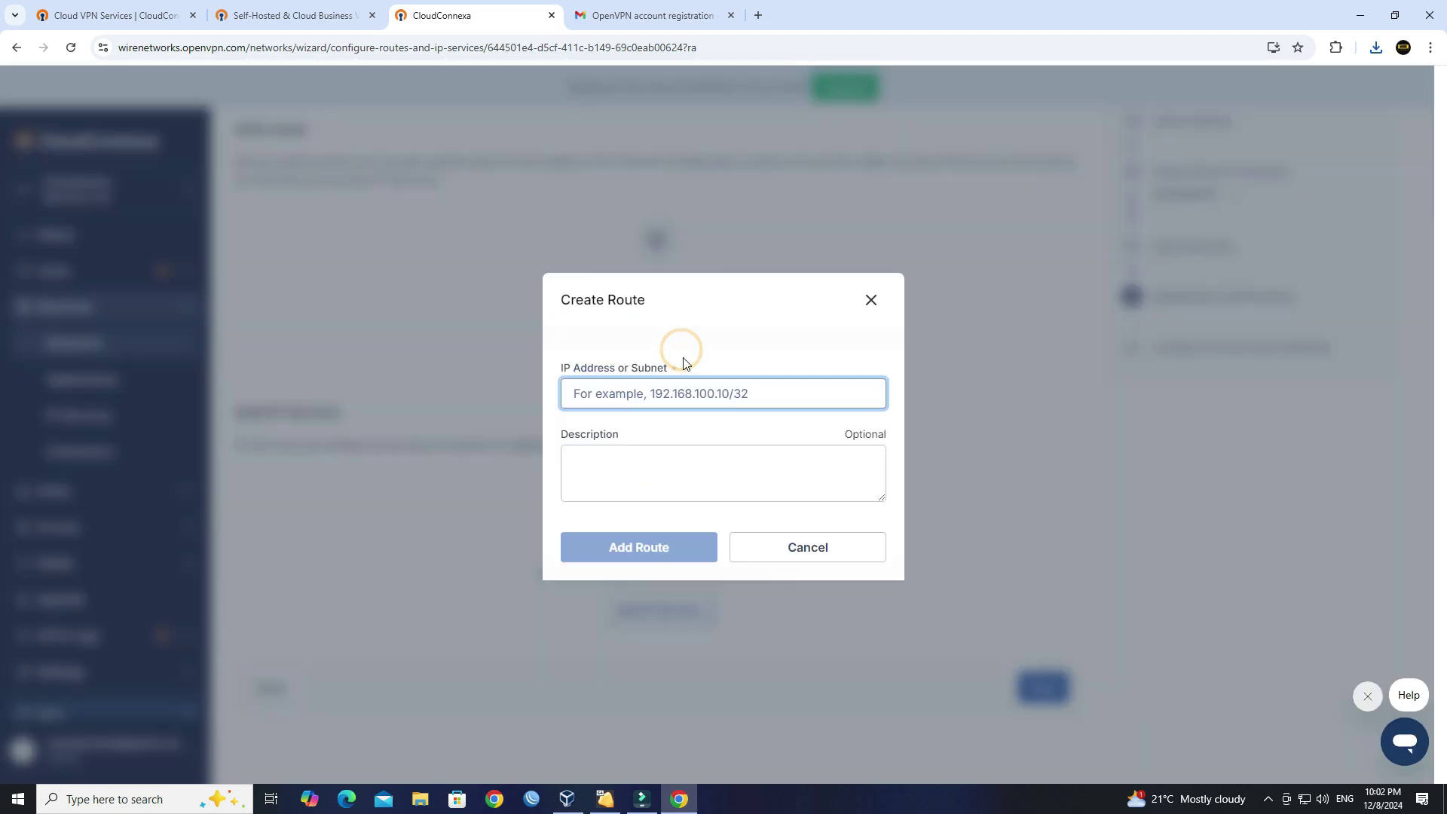
Open the router's LuCI page at 192.168.1.1 in a new tab and select its address.
{"action": "left_click", "coordinate": [756, 22]}
{"action": "type", "text": "192.168.1.1"}
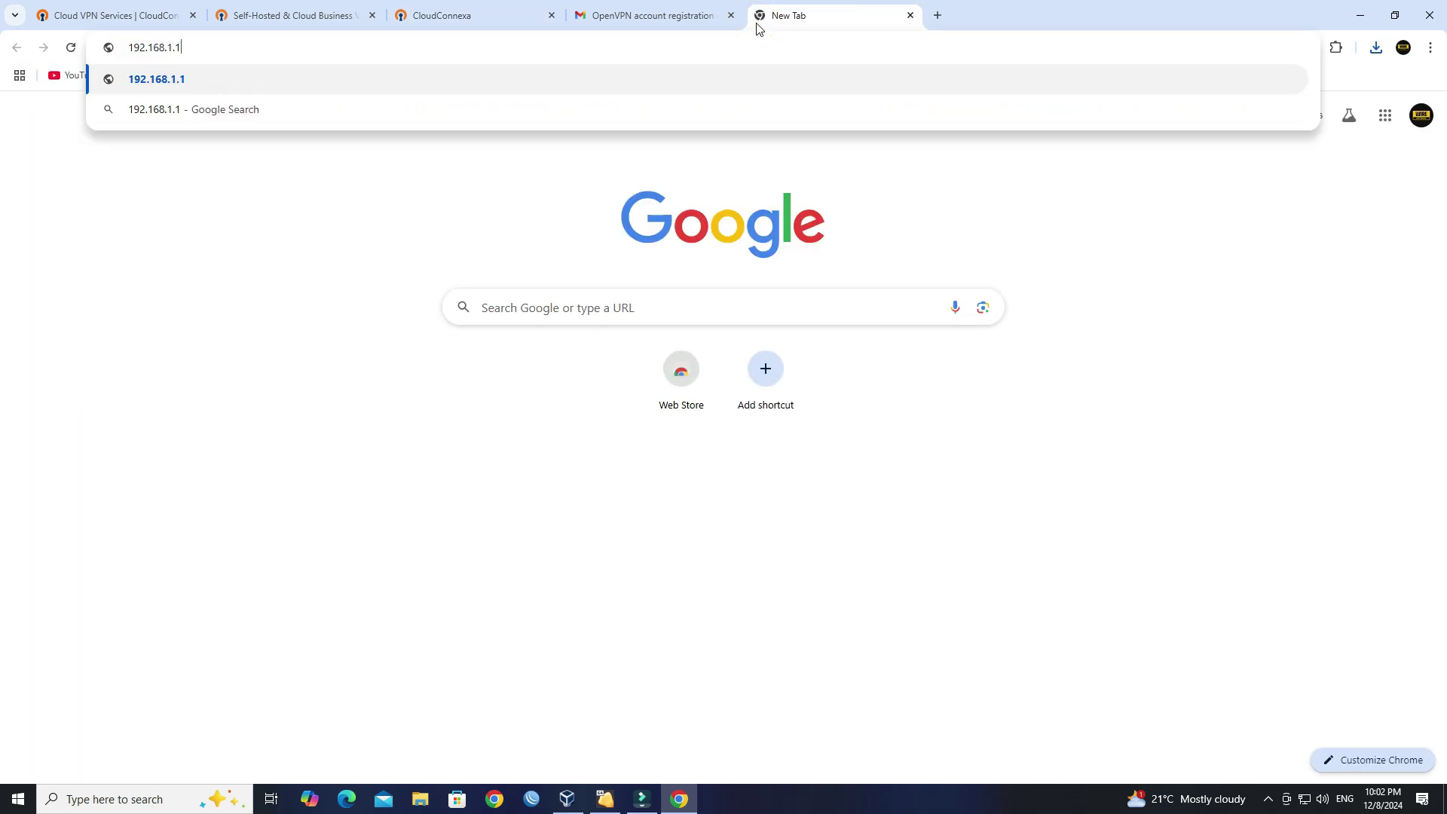
{"action": "key", "text": "Return"}
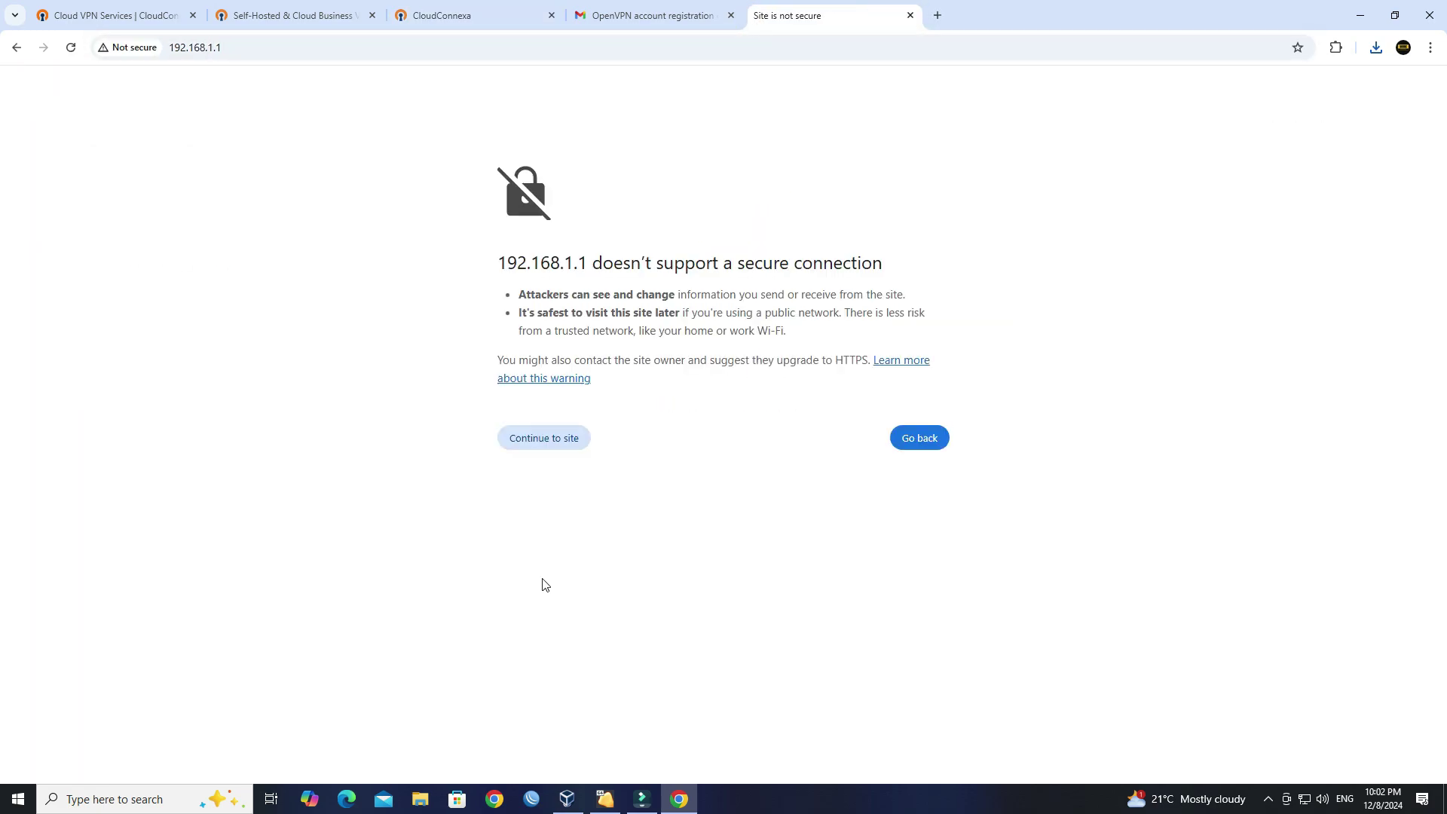
{"action": "left_click", "coordinate": [541, 442]}
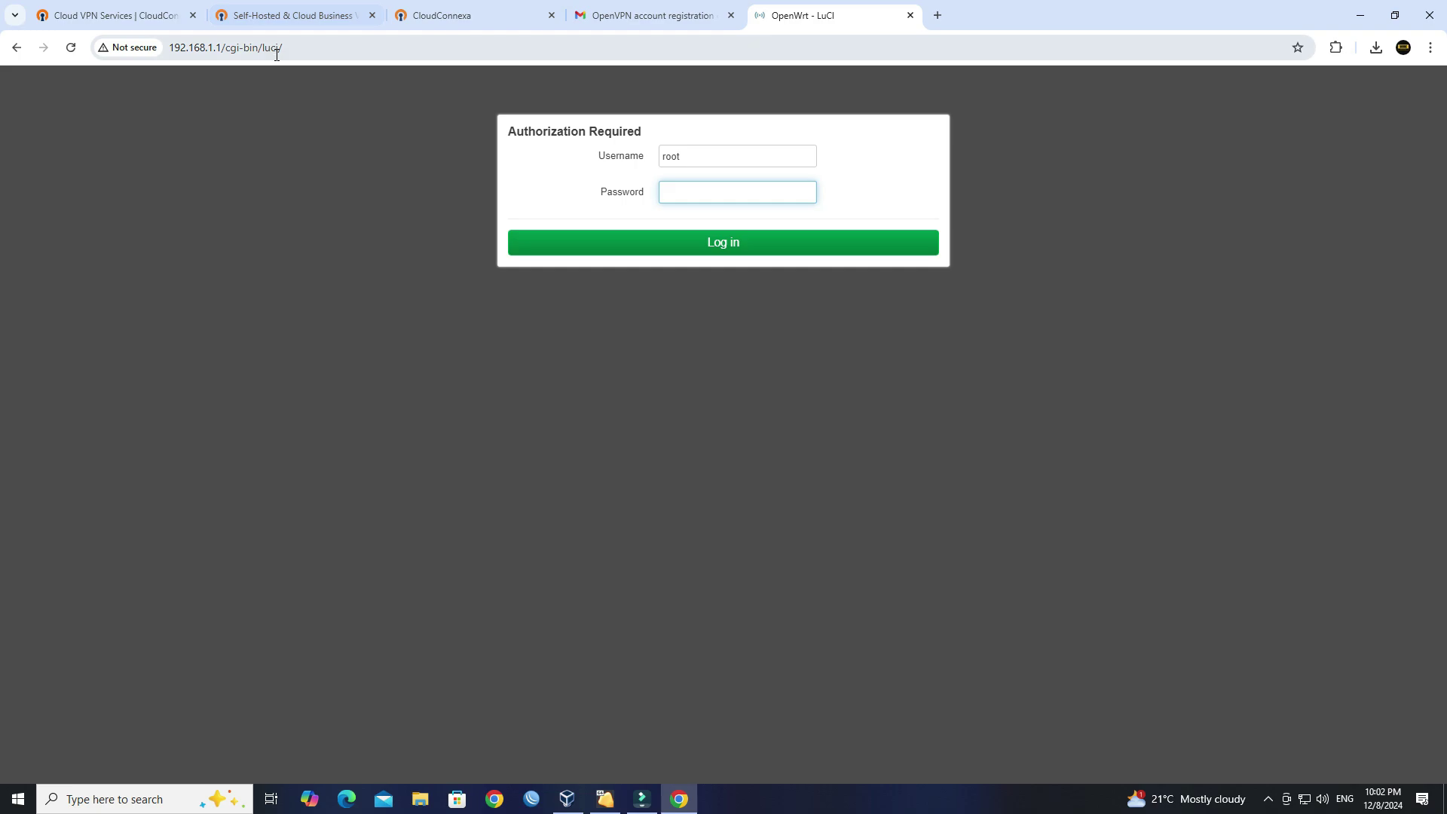
{"action": "left_click", "coordinate": [276, 55]}
{"action": "left_click", "coordinate": [169, 47]}
{"action": "left_click_drag", "start_coordinate": [169, 47], "coordinate": [223, 49]}
Add route 192.168.1.0/24 described as 'OpenWRT Router LAN Network'.
{"action": "left_click", "coordinate": [648, 15]}
{"action": "left_click", "coordinate": [522, 11]}
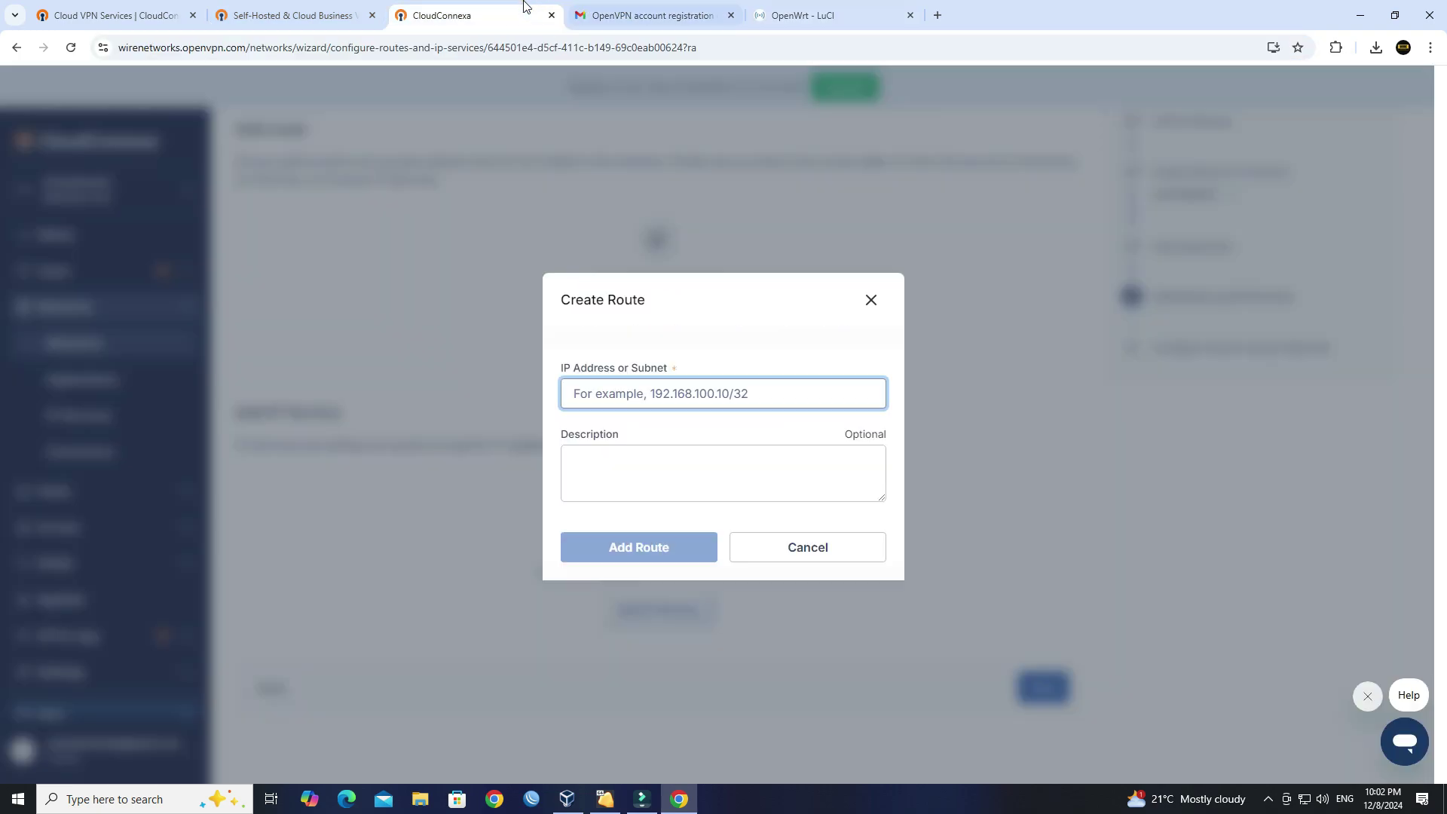
{"action": "type", "text": "192.168.1.0"}
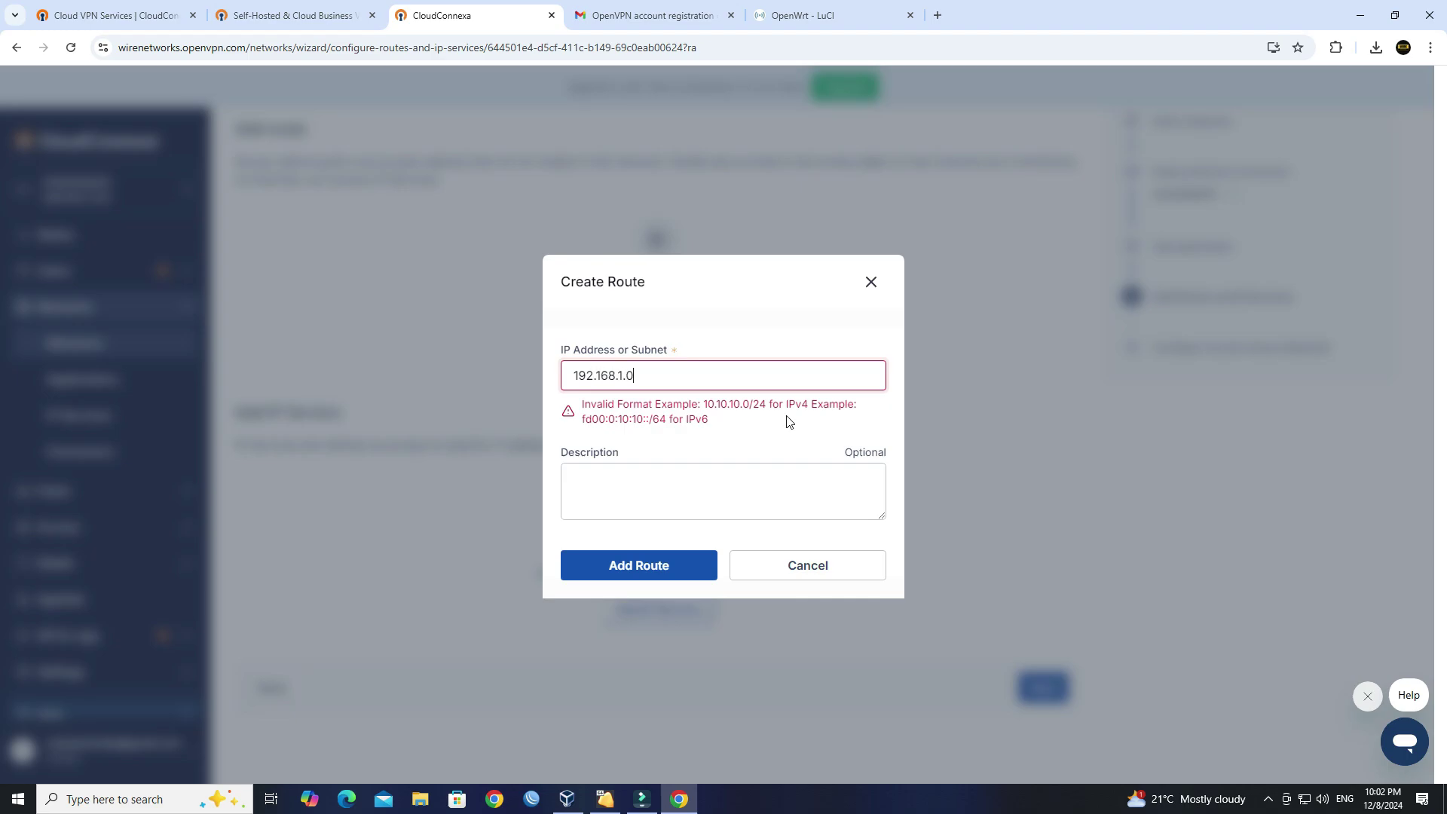
{"action": "type", "text": "/24"}
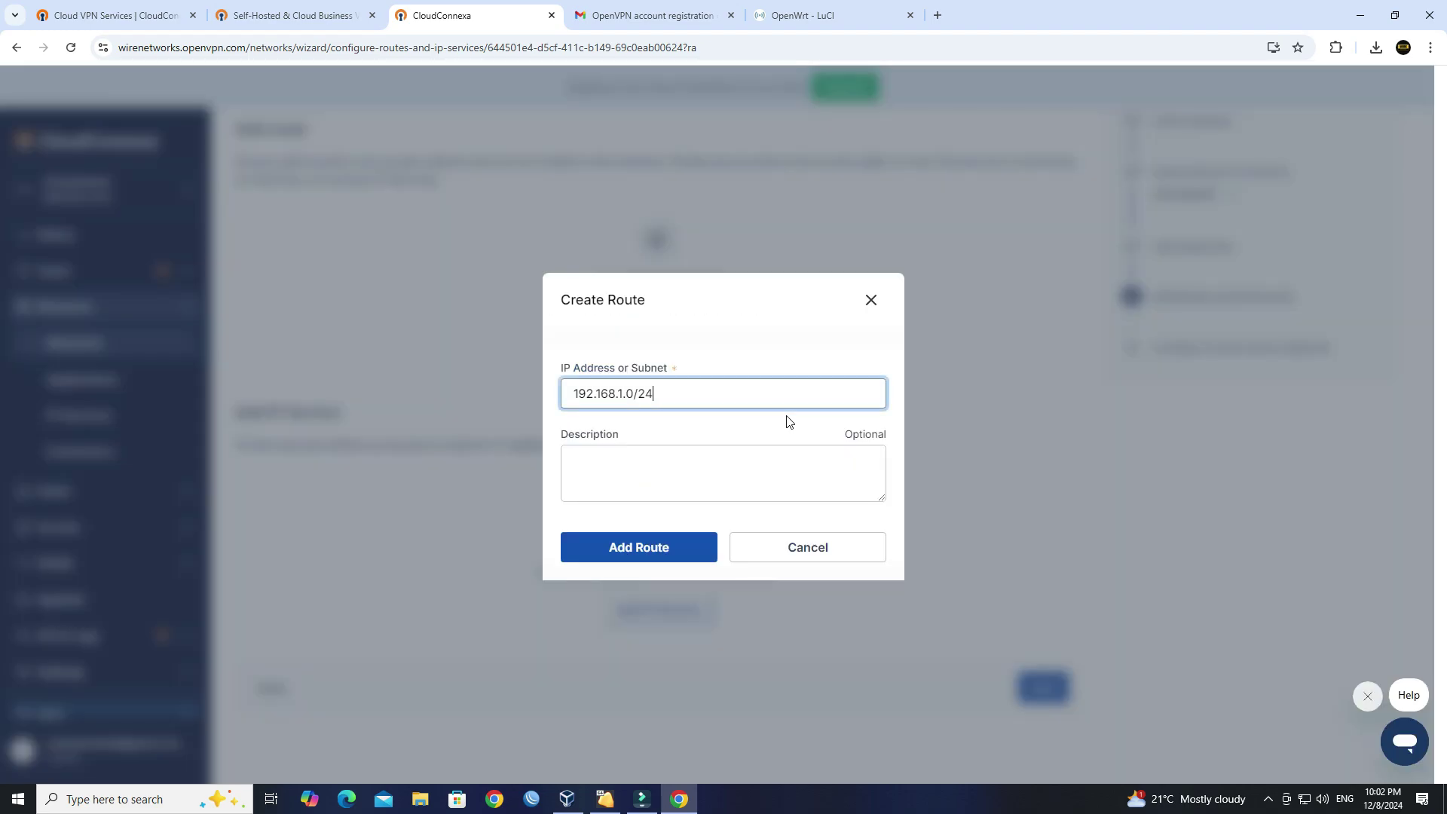
{"action": "left_click", "coordinate": [757, 468]}
{"action": "type", "text": "OpenWRT Router LA"}
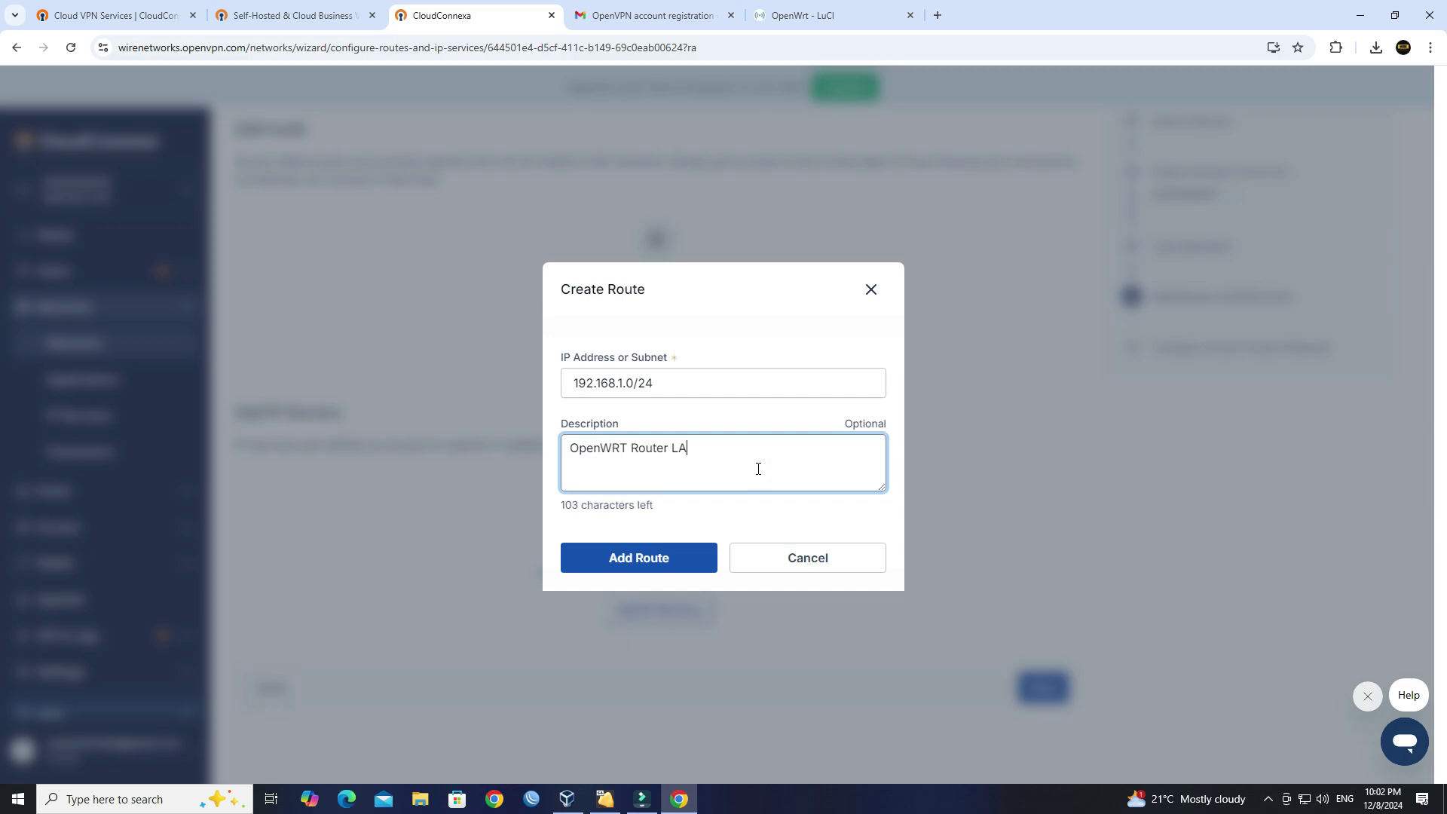
{"action": "type", "text": "N Network"}
{"action": "left_click", "coordinate": [681, 570]}
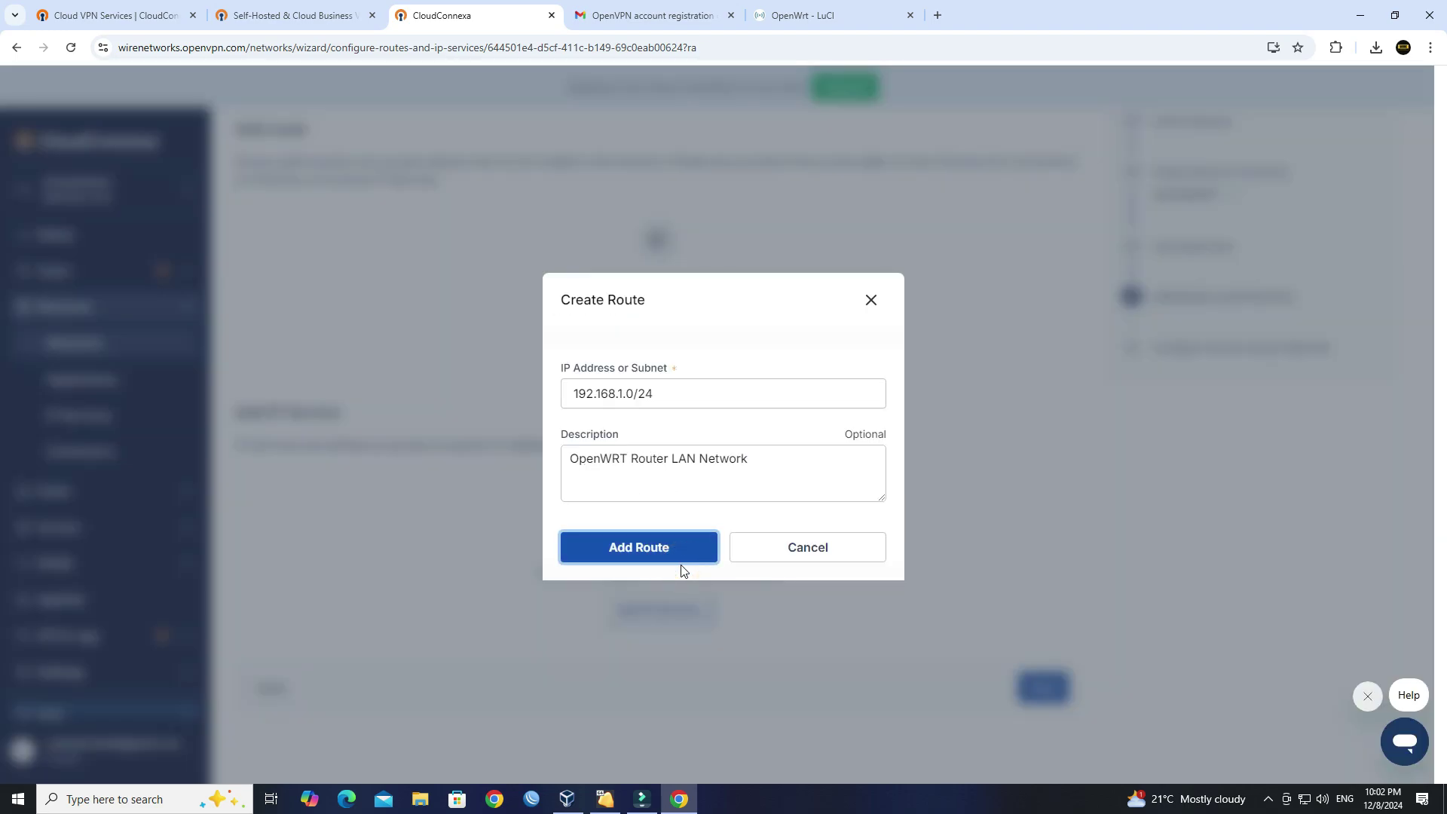
{"action": "left_click", "coordinate": [680, 558]}
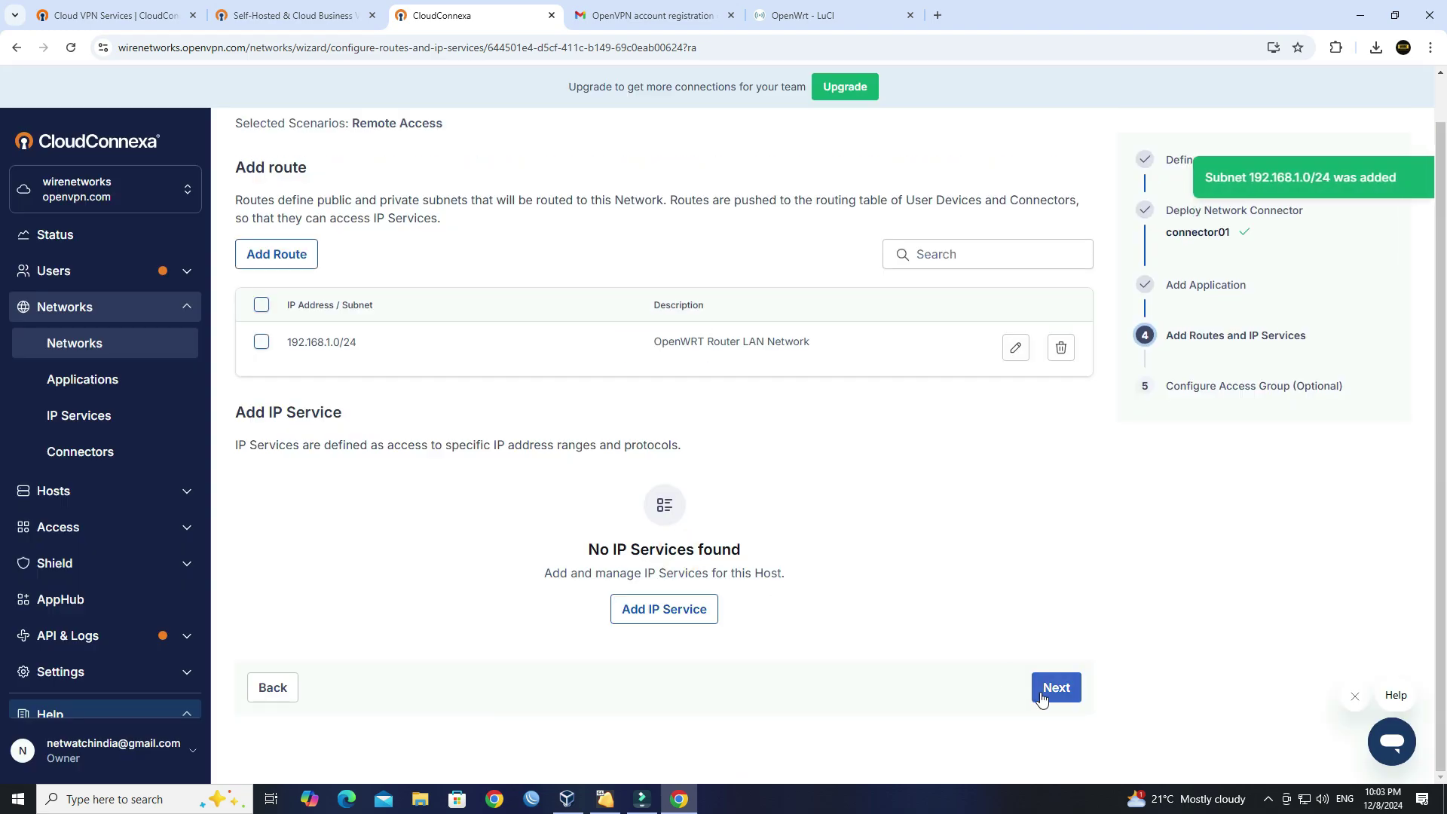
Keep the default access group and finish the CloudConnexa network wizard.
{"action": "left_click", "coordinate": [1044, 692]}
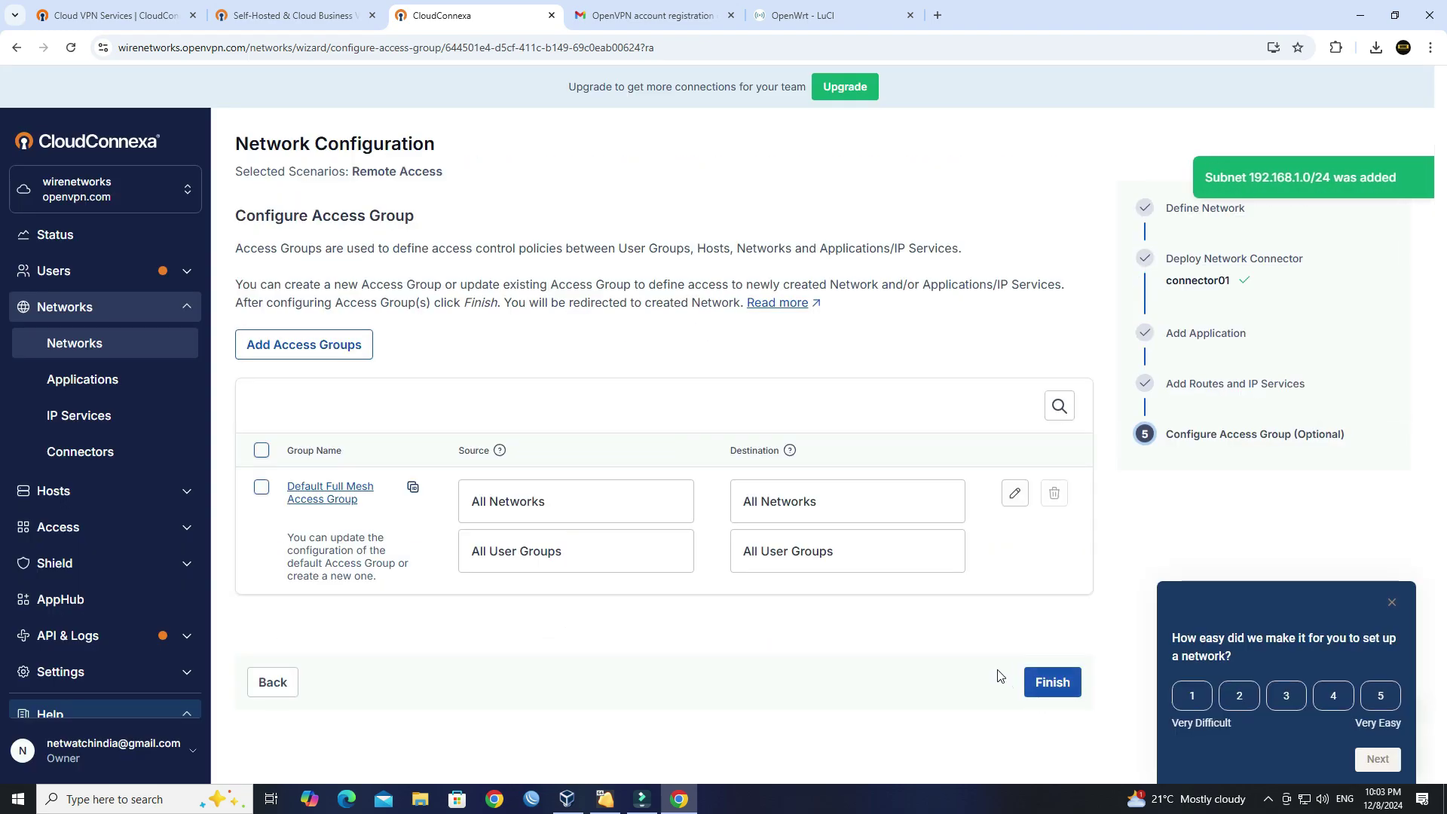
{"action": "left_click", "coordinate": [1048, 678]}
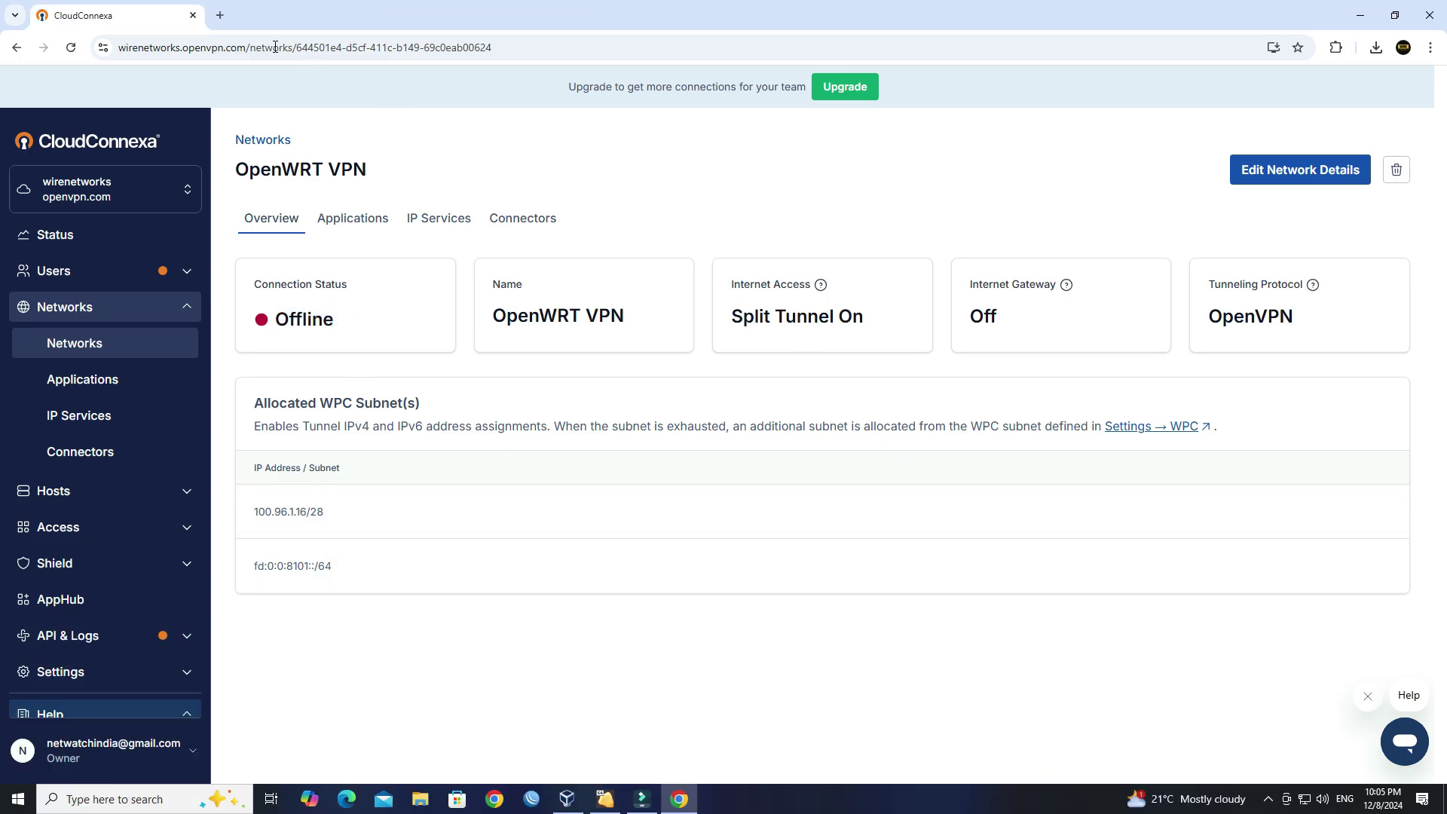
Open the router's LuCI interface at 192.168.1.1 in a new tab and log in.
{"action": "left_click", "coordinate": [220, 15]}
{"action": "type", "text": "192.168.1.1"}
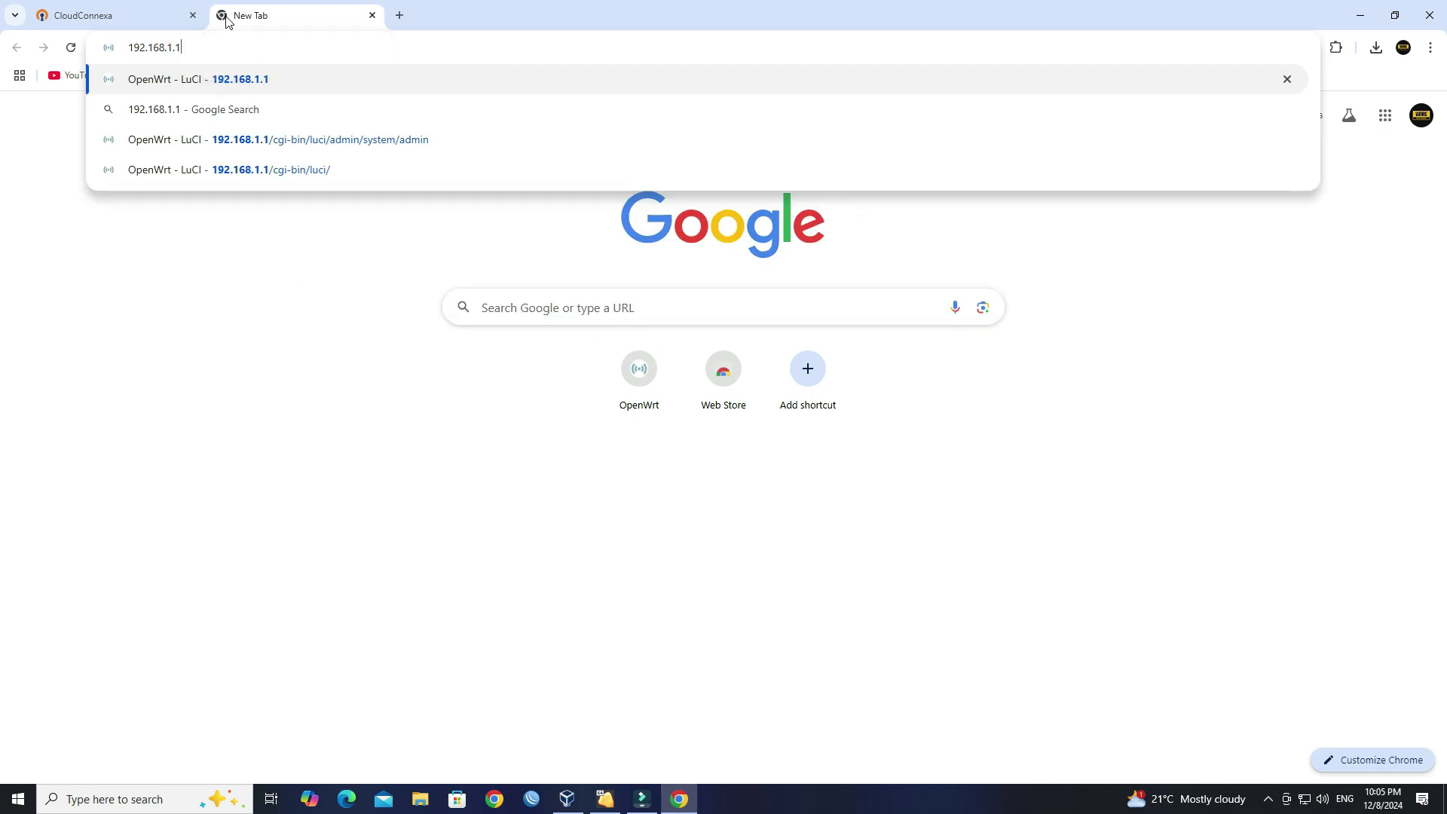
{"action": "key", "text": "Return"}
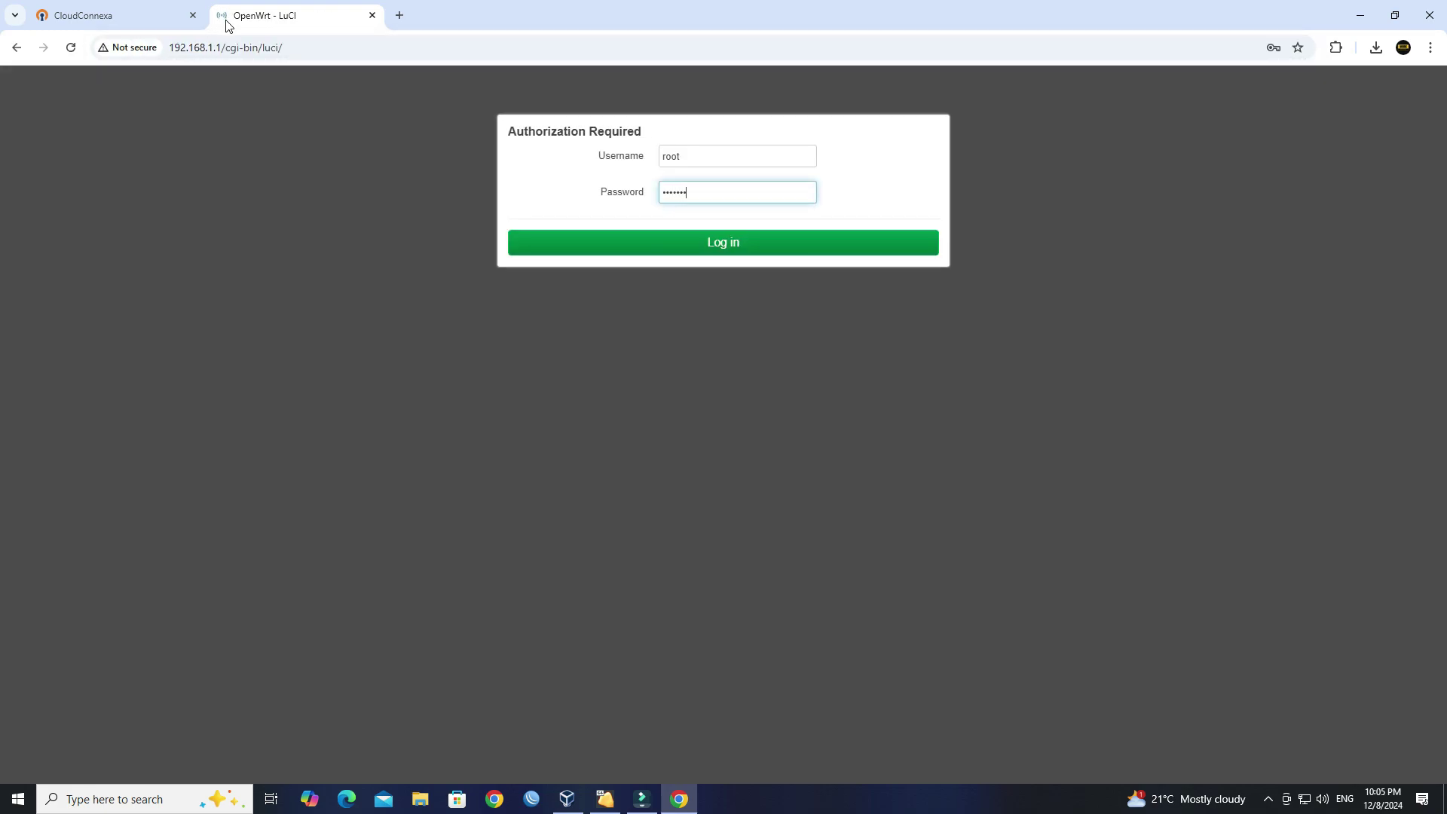
{"action": "key", "text": "Return"}
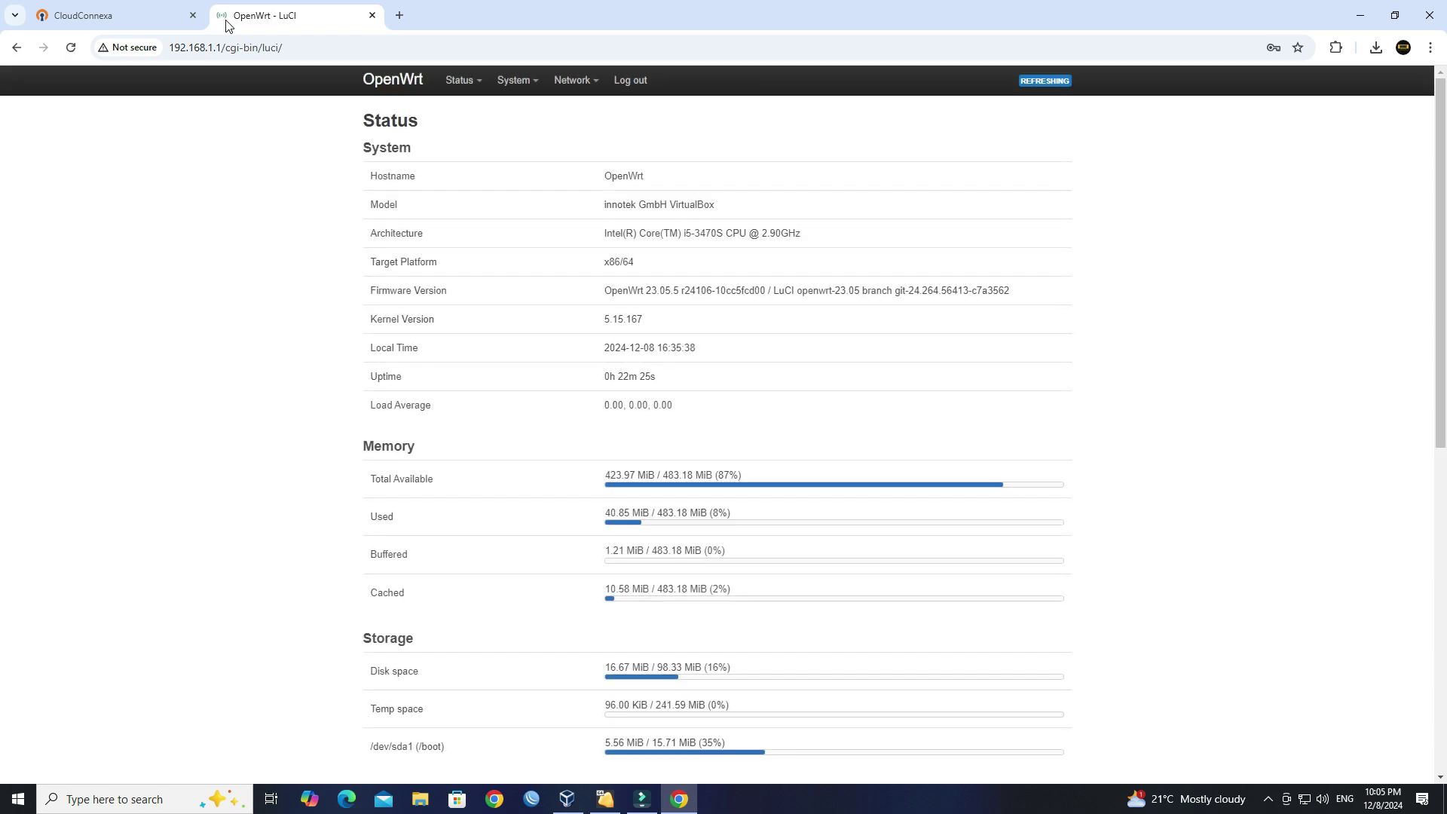
Refresh the package lists on the System > Software page.
{"action": "left_click", "coordinate": [515, 80]}
{"action": "left_click", "coordinate": [532, 153]}
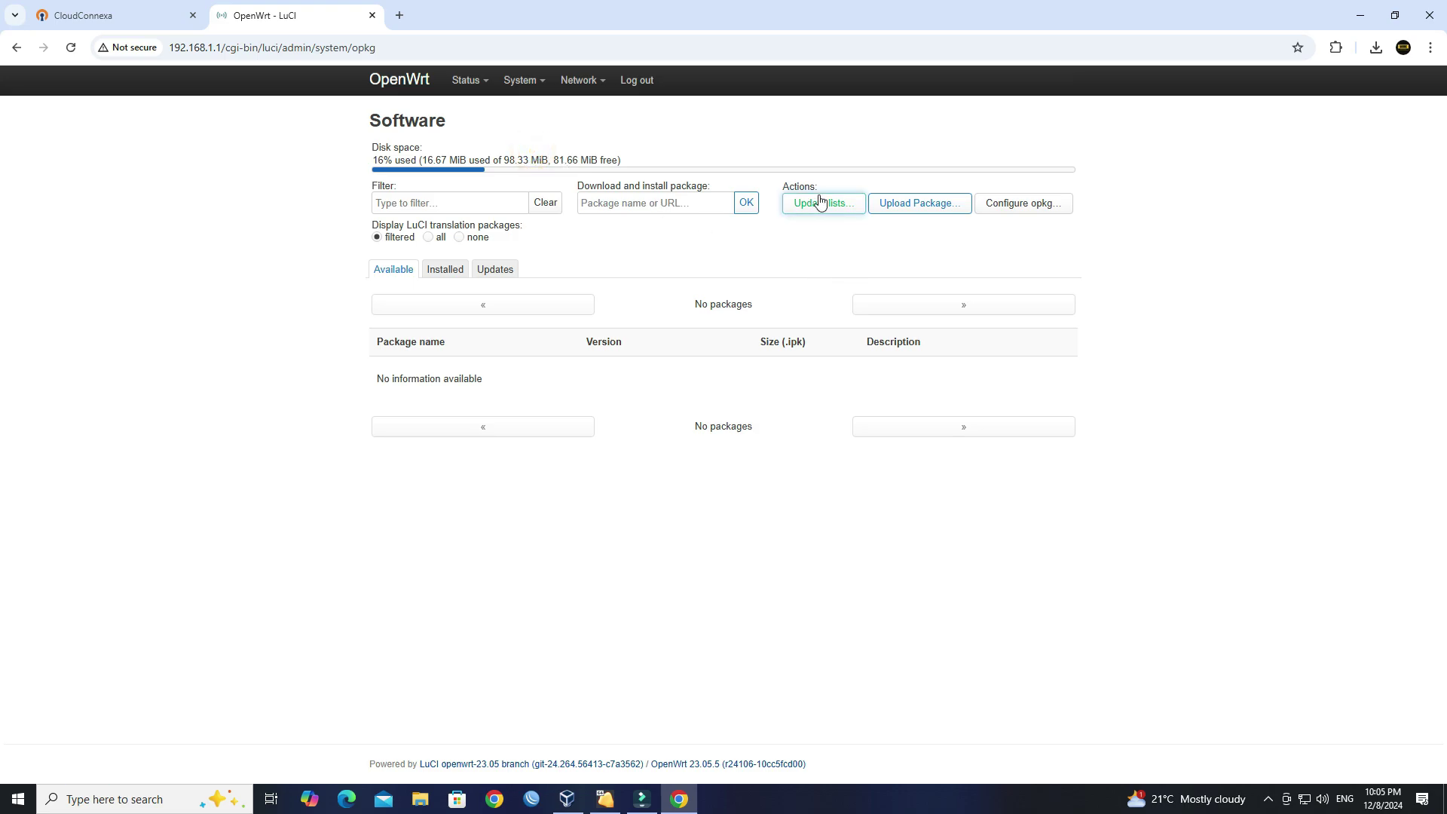
{"action": "left_click", "coordinate": [819, 200]}
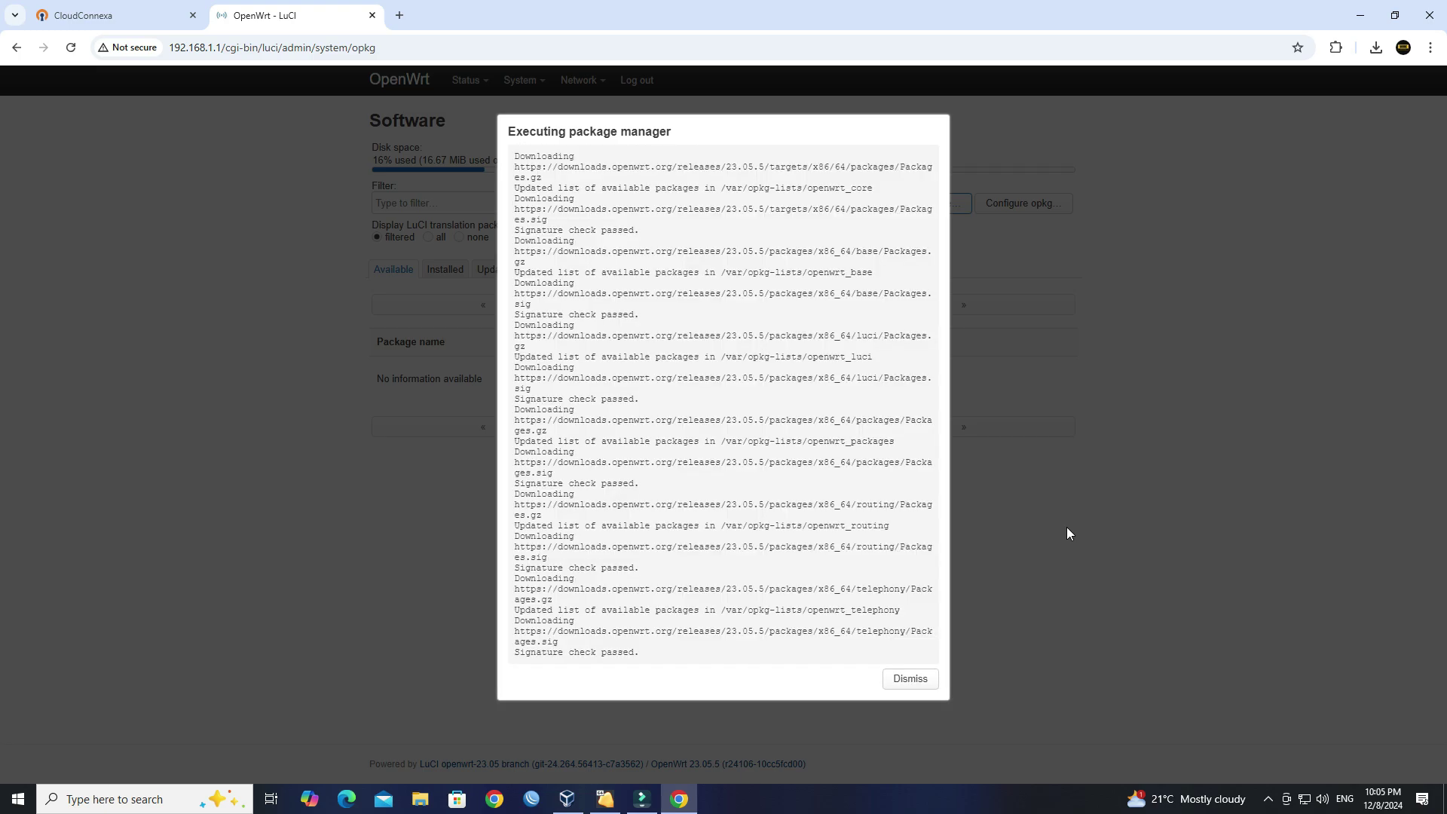
{"action": "left_click", "coordinate": [912, 679]}
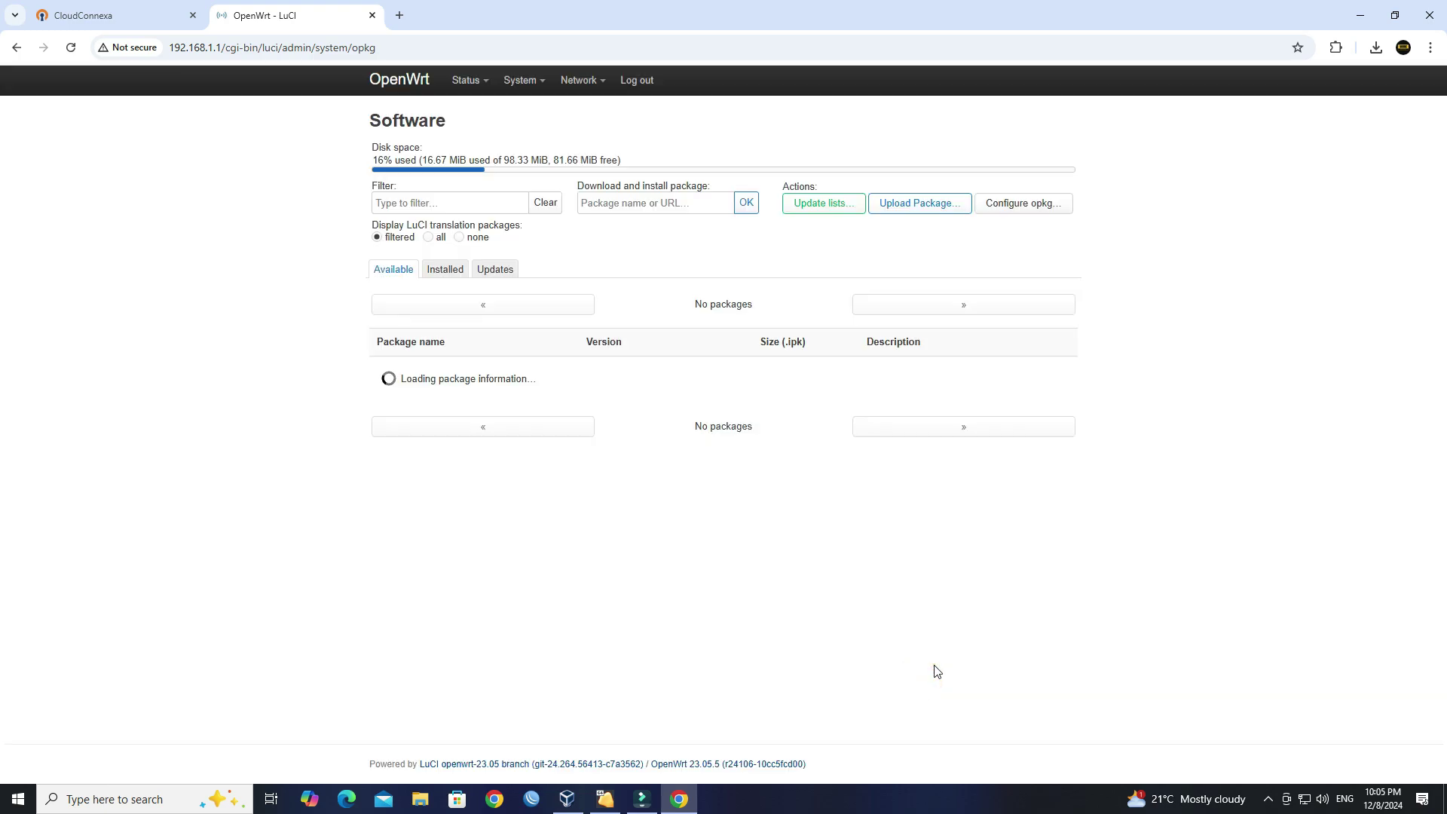
Filter the available packages by 'openvpn' to find openvpn-openssl.
{"action": "left_click", "coordinate": [421, 202]}
{"action": "type", "text": "openvpn"}
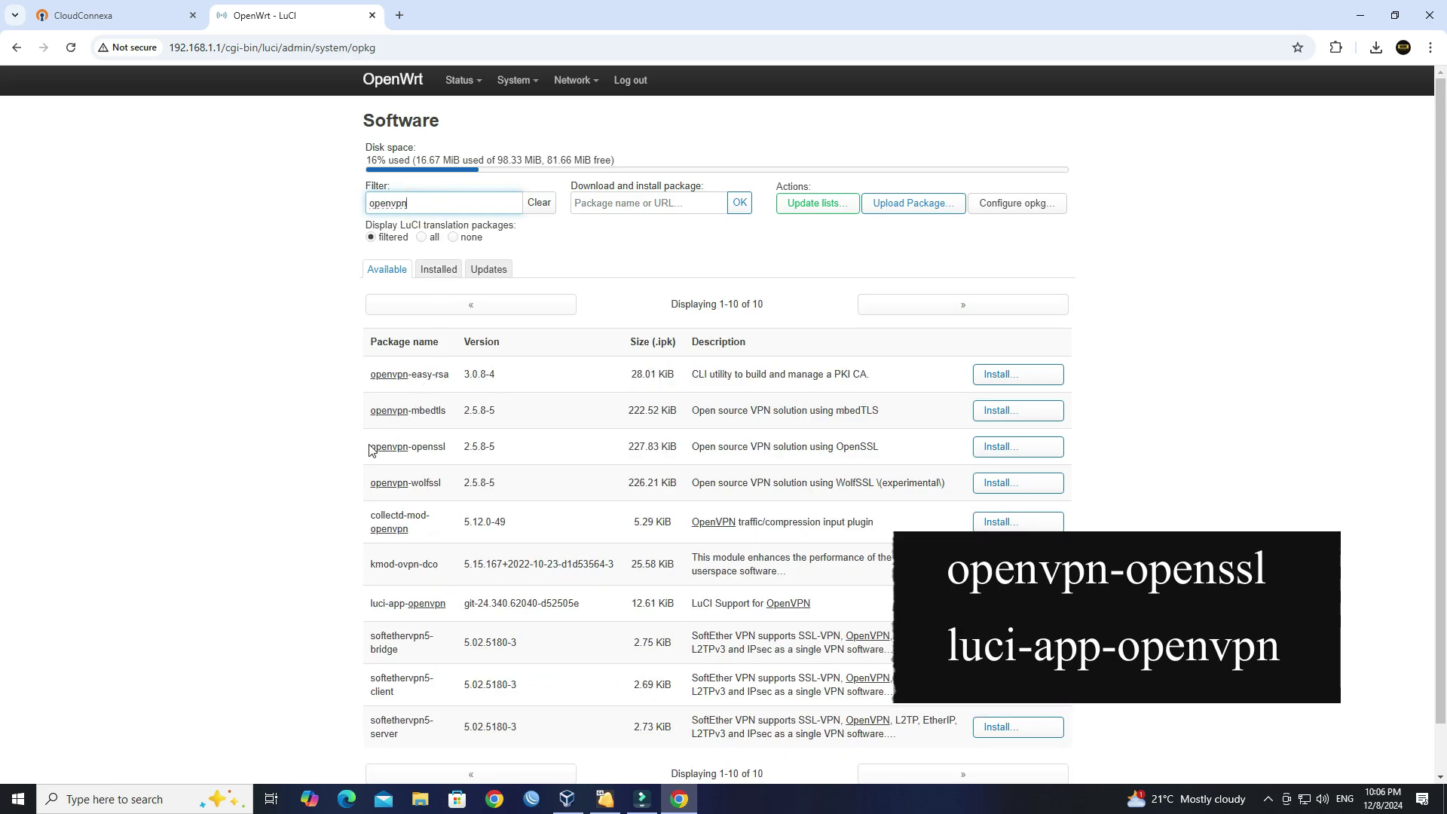
{"action": "left_click_drag", "start_coordinate": [371, 450], "coordinate": [434, 451]}
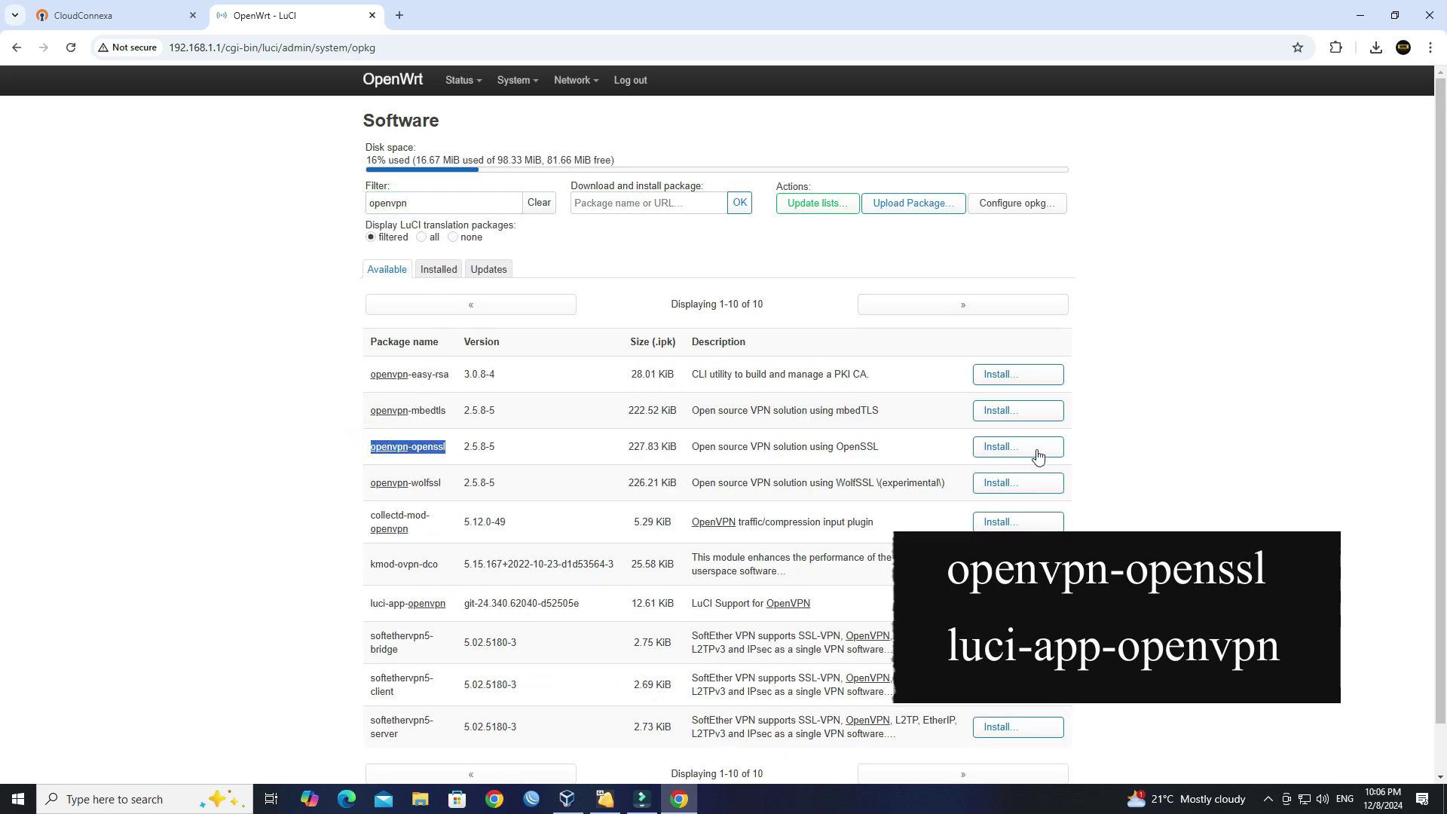
Install the openvpn-openssl package, version 2.5.8-5.
{"action": "left_click", "coordinate": [999, 449]}
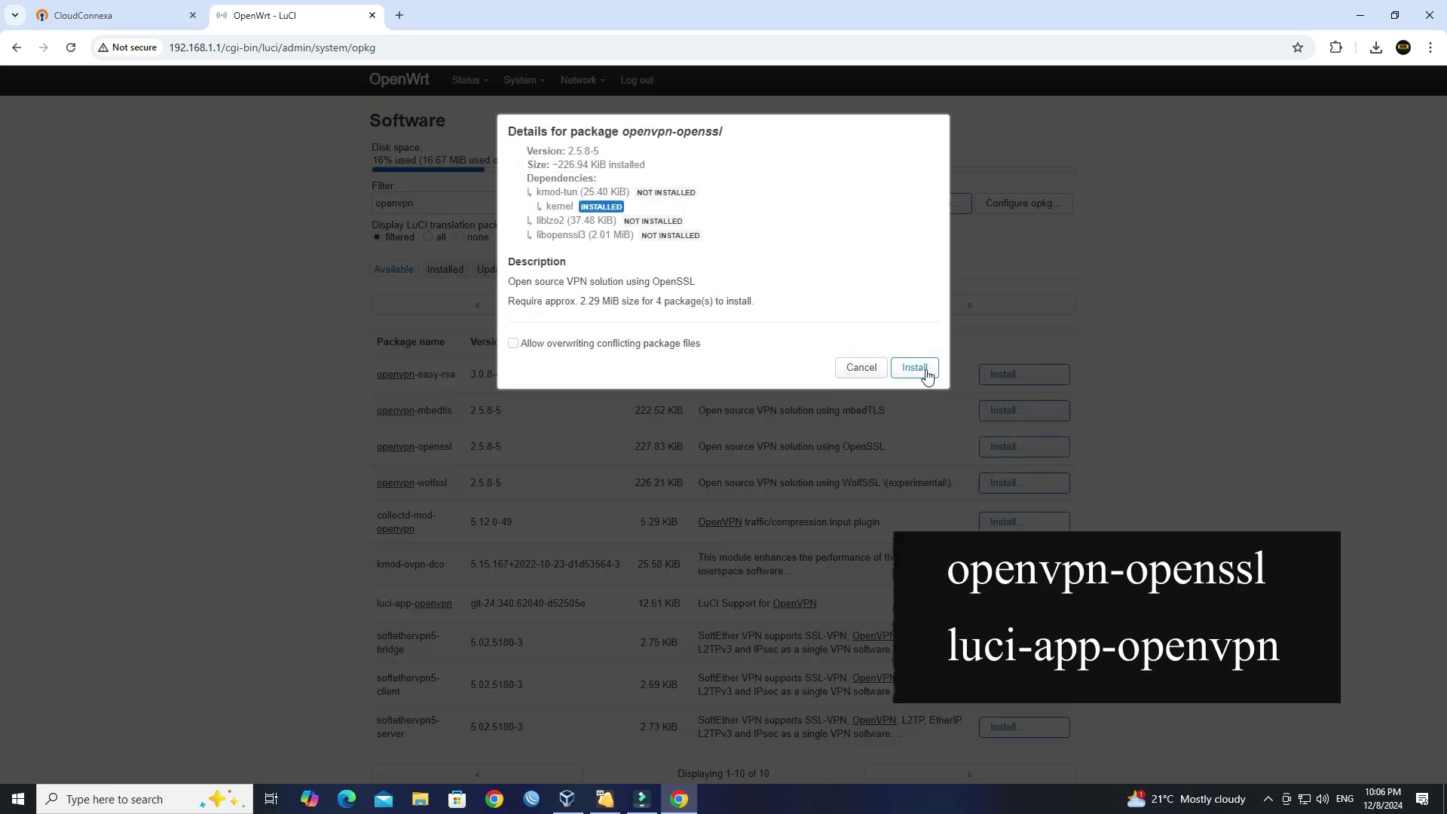
{"action": "left_click", "coordinate": [924, 369]}
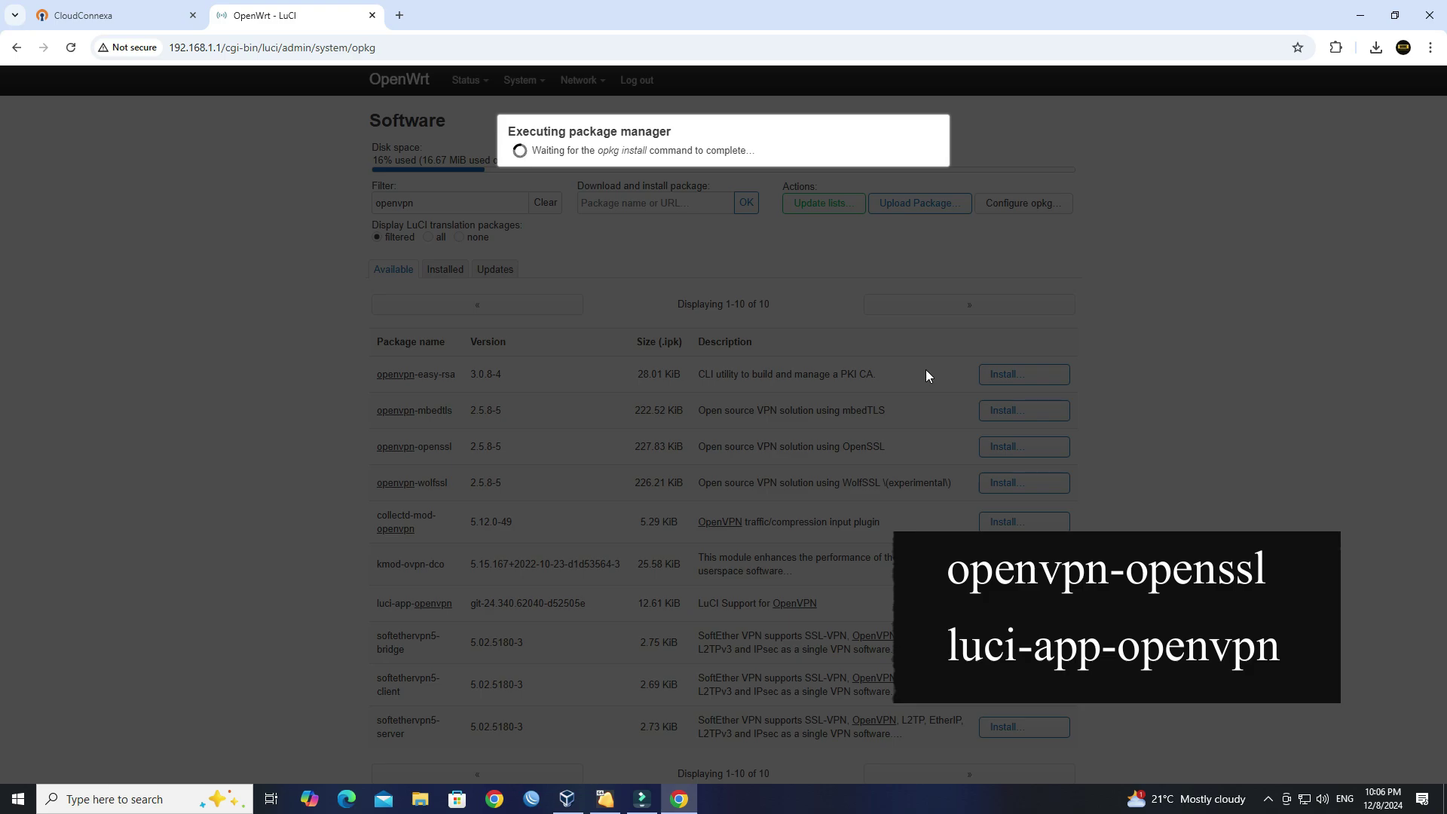
{"action": "left_click", "coordinate": [925, 378]}
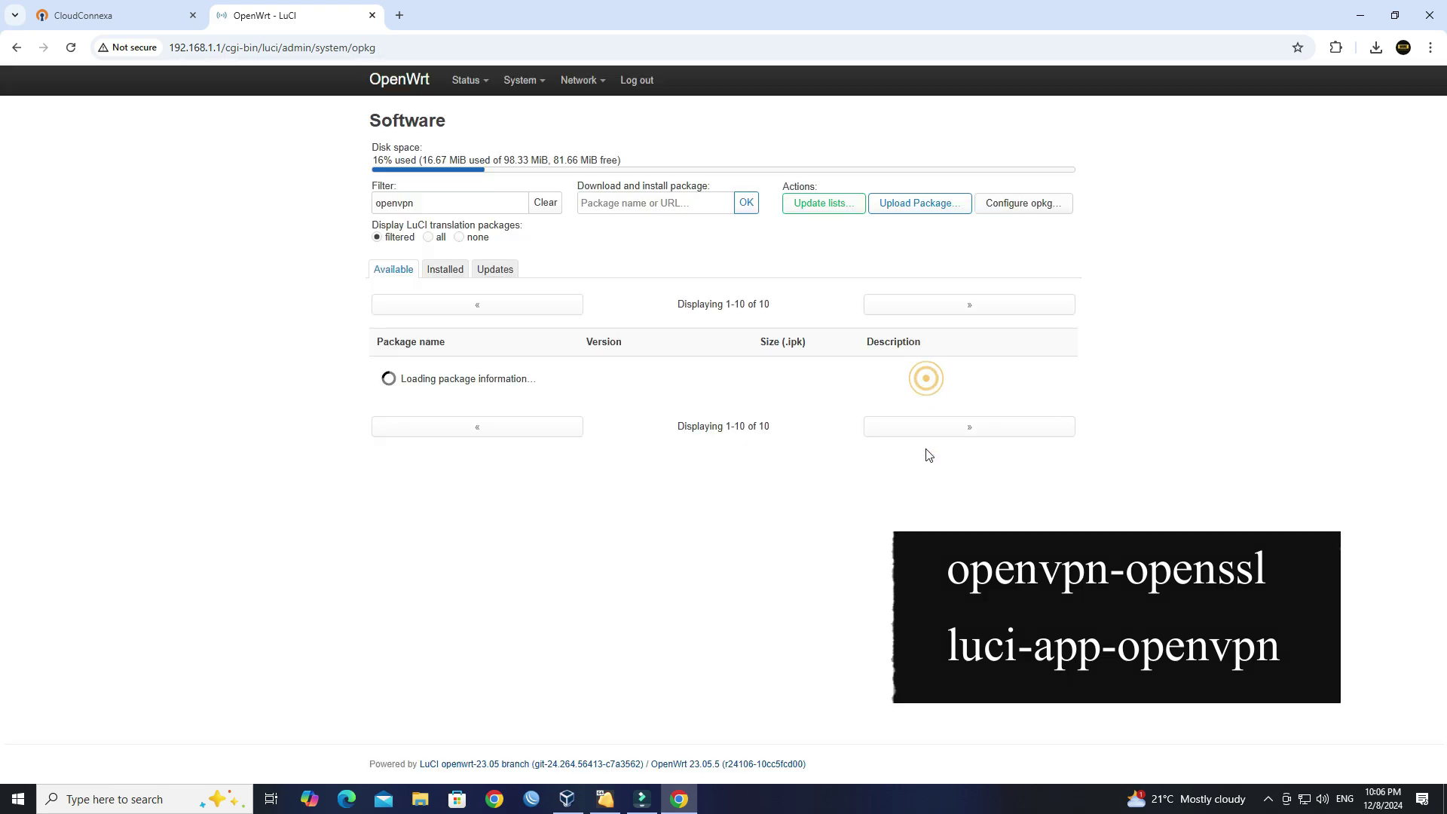
{"action": "scroll", "coordinate": [932, 463], "scroll_direction": "down", "scroll_amount": 1}
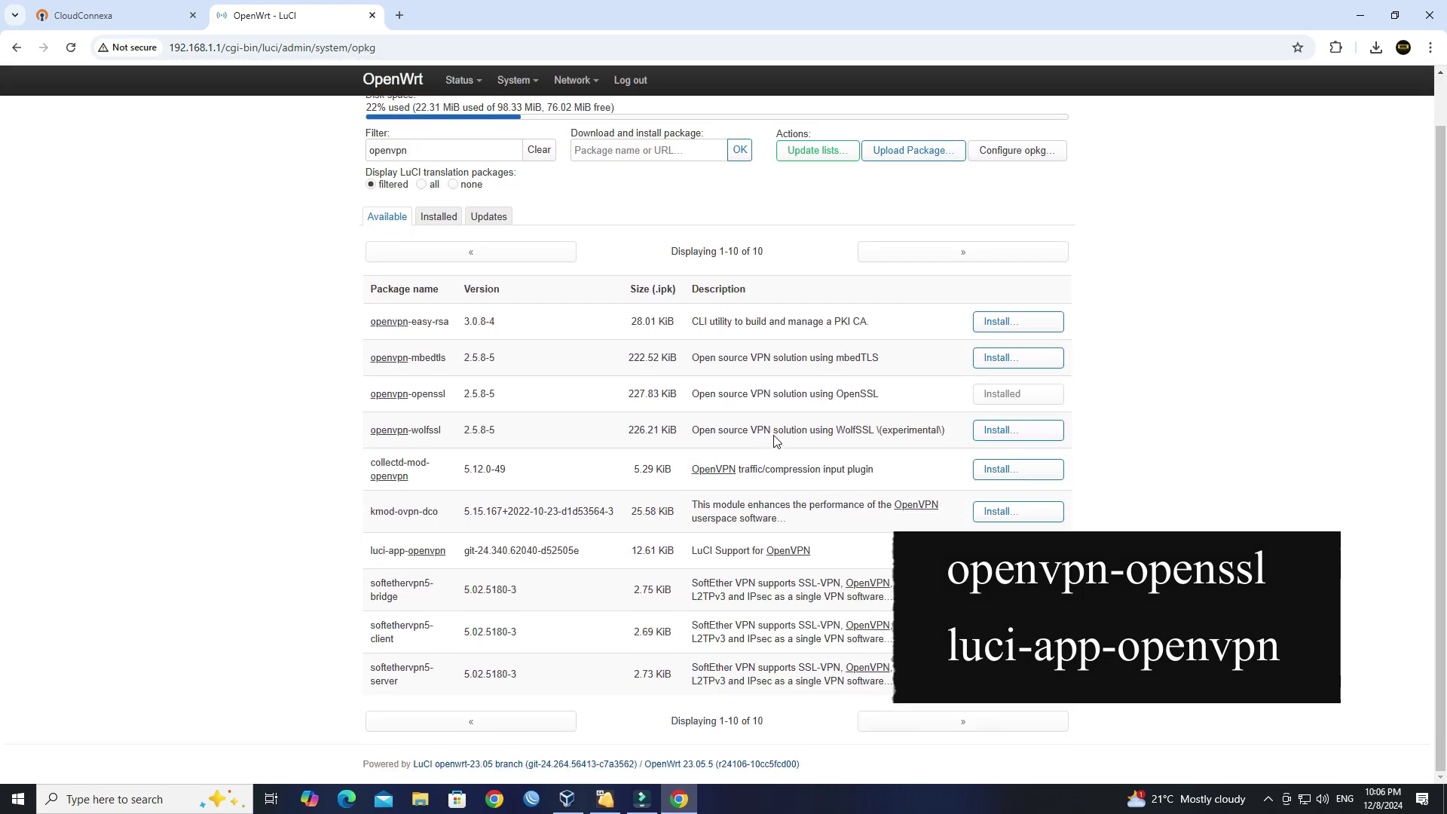
{"action": "left_click_drag", "start_coordinate": [547, 405], "coordinate": [371, 404]}
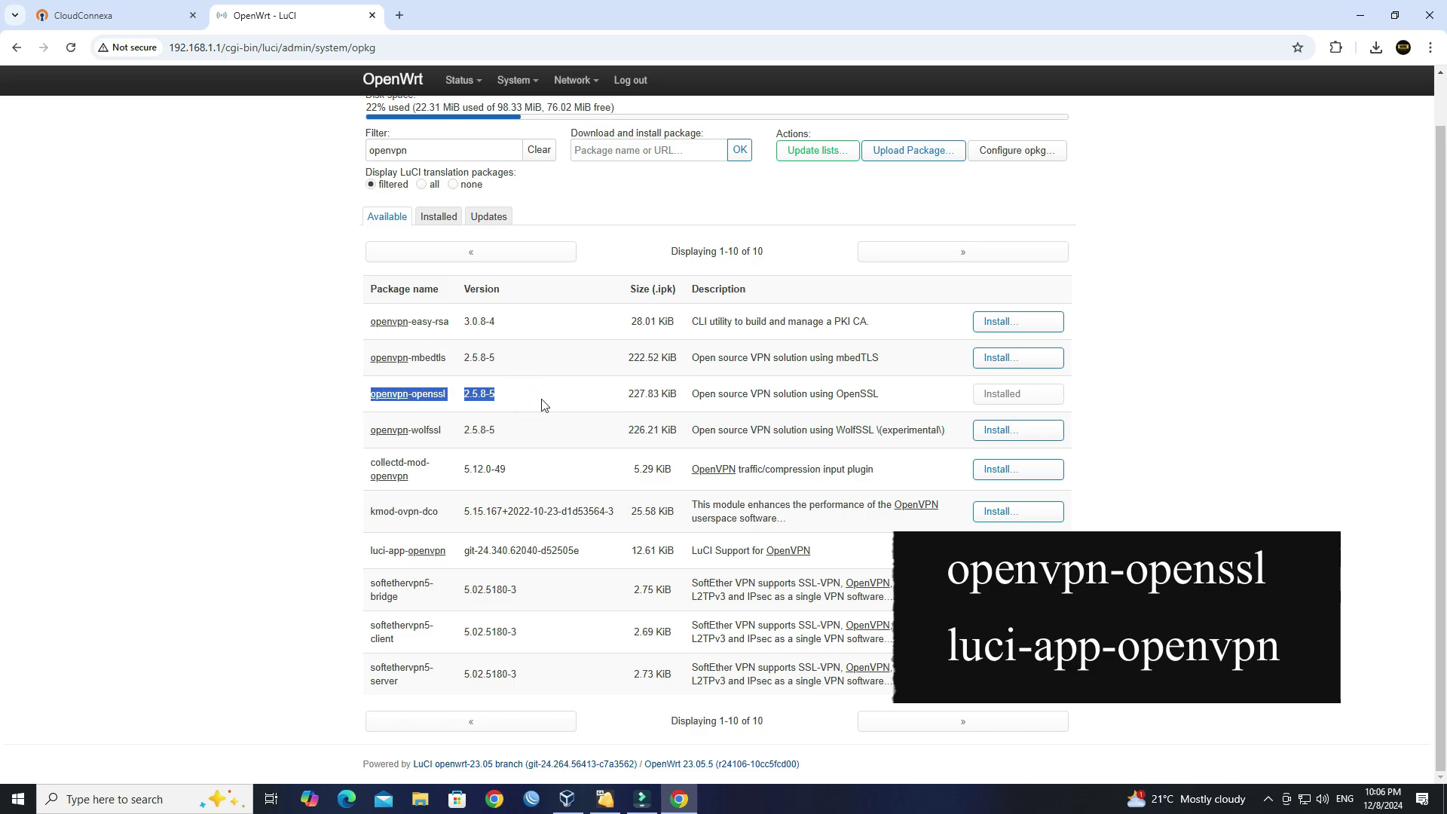
Install the luci-app-openvpn package.
{"action": "left_click_drag", "start_coordinate": [458, 550], "coordinate": [370, 551]}
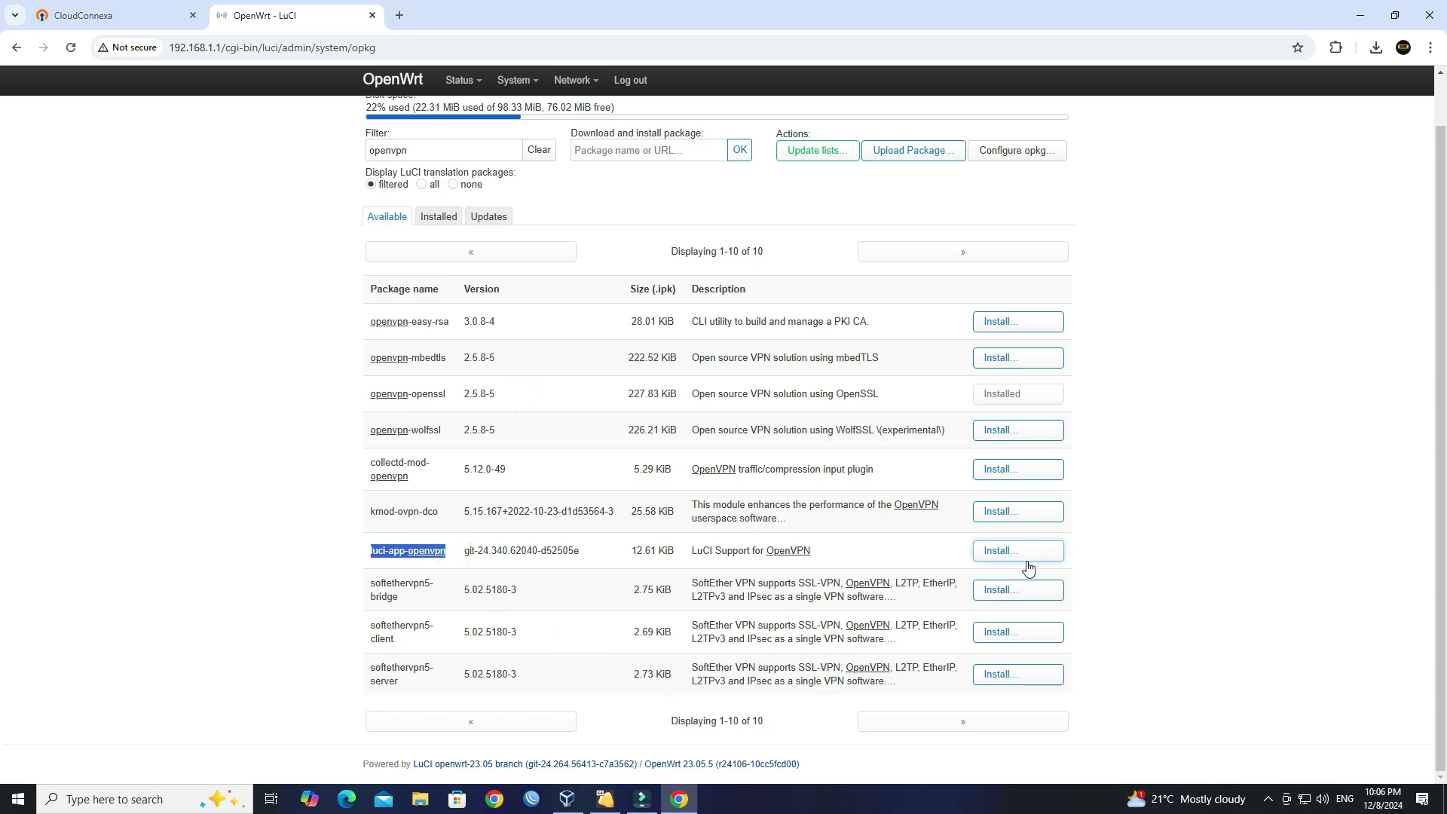
{"action": "left_click", "coordinate": [1025, 554]}
{"action": "scroll", "coordinate": [879, 494], "scroll_direction": "down", "scroll_amount": 1}
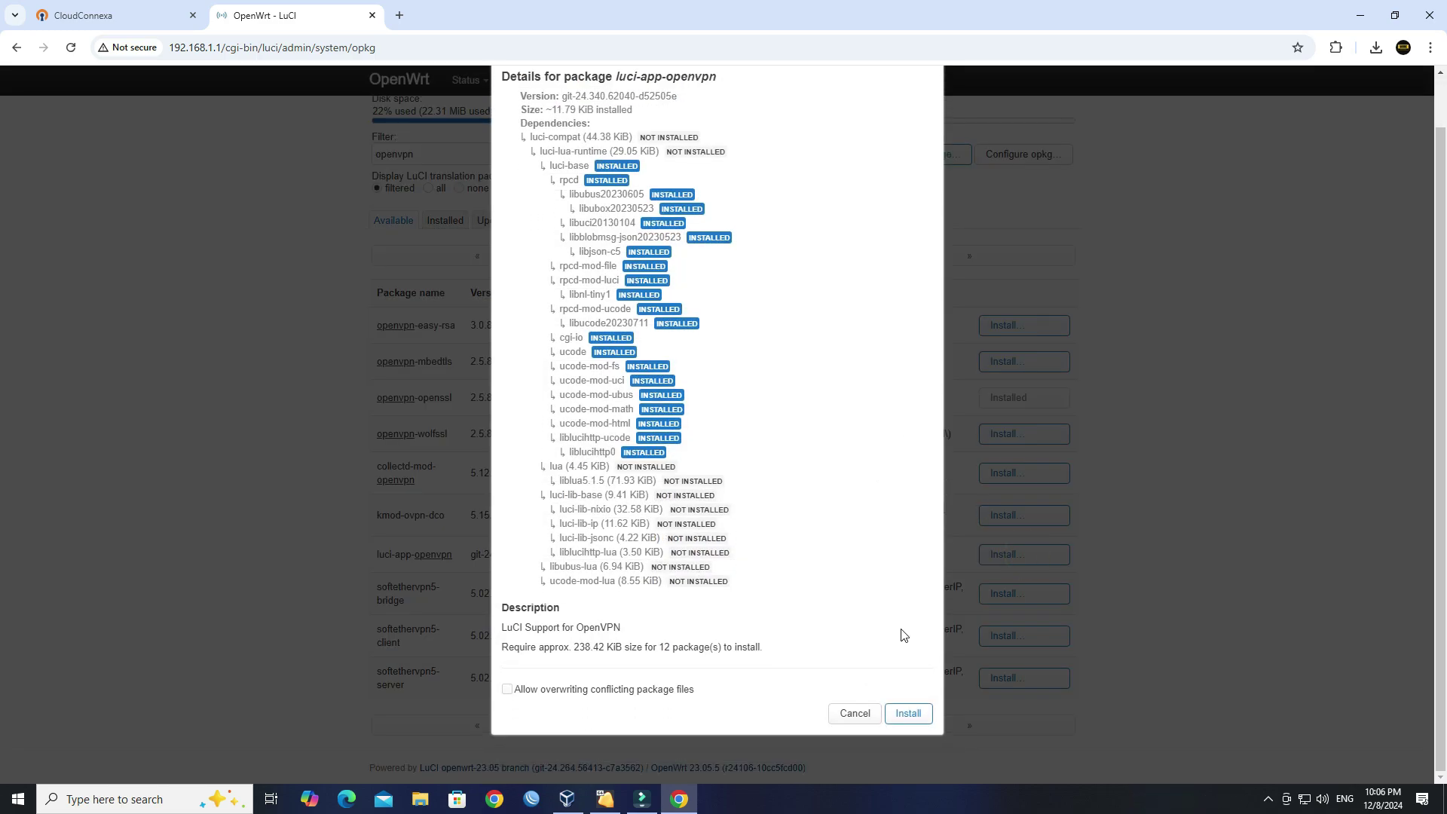
{"action": "left_click", "coordinate": [910, 713]}
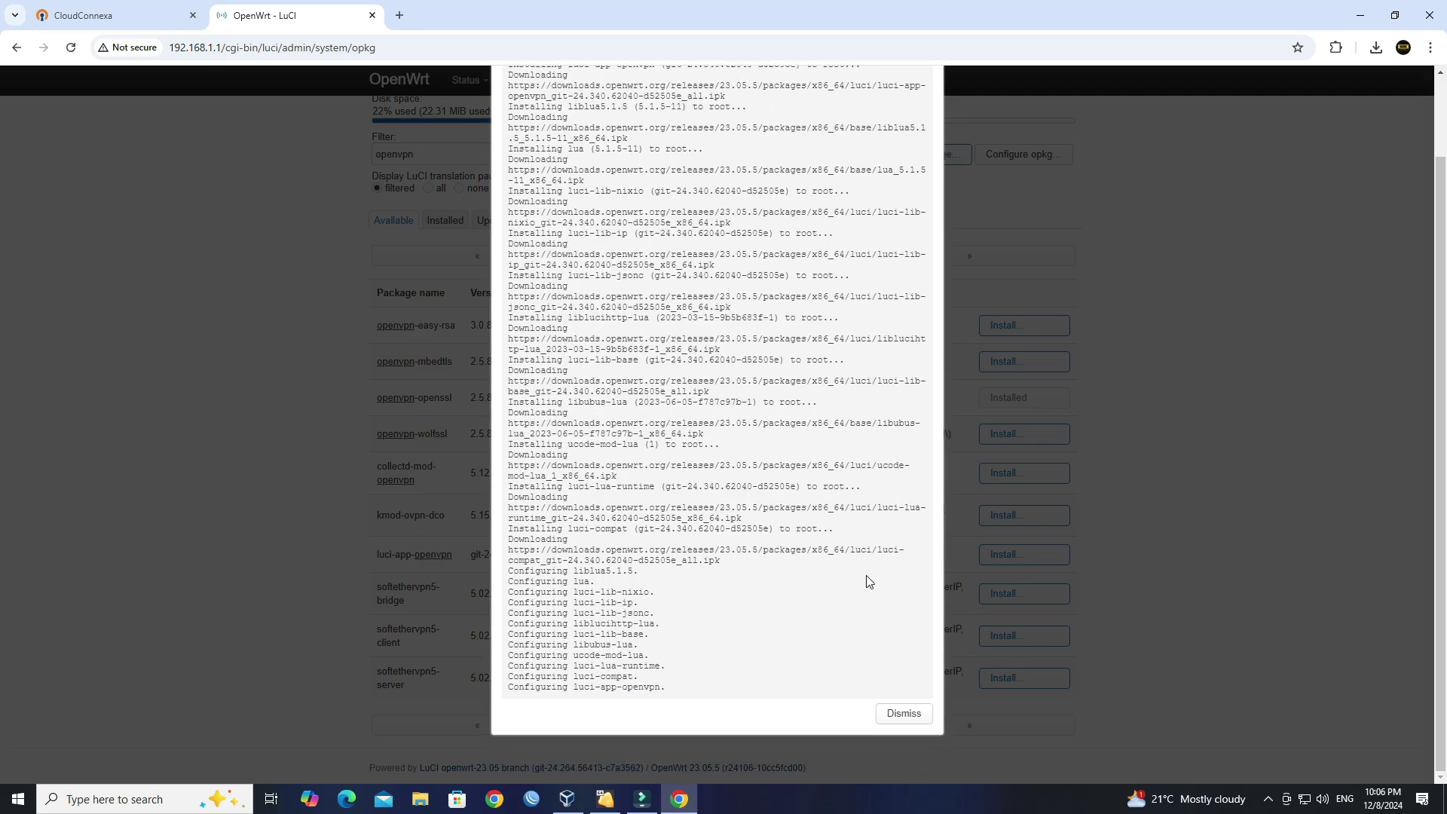
{"action": "left_click", "coordinate": [911, 722]}
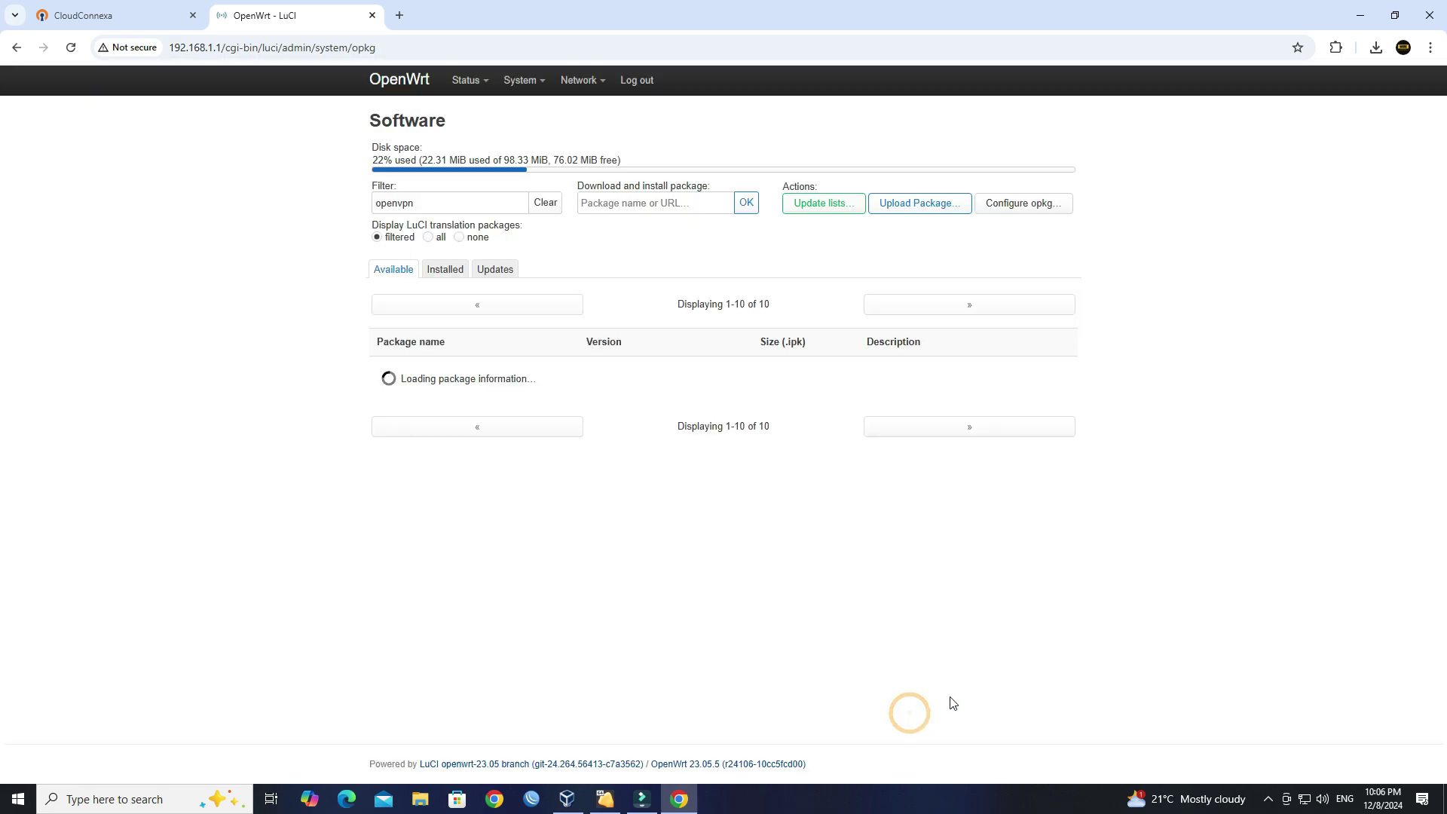
{"action": "scroll", "coordinate": [906, 599], "scroll_direction": "down", "scroll_amount": 1}
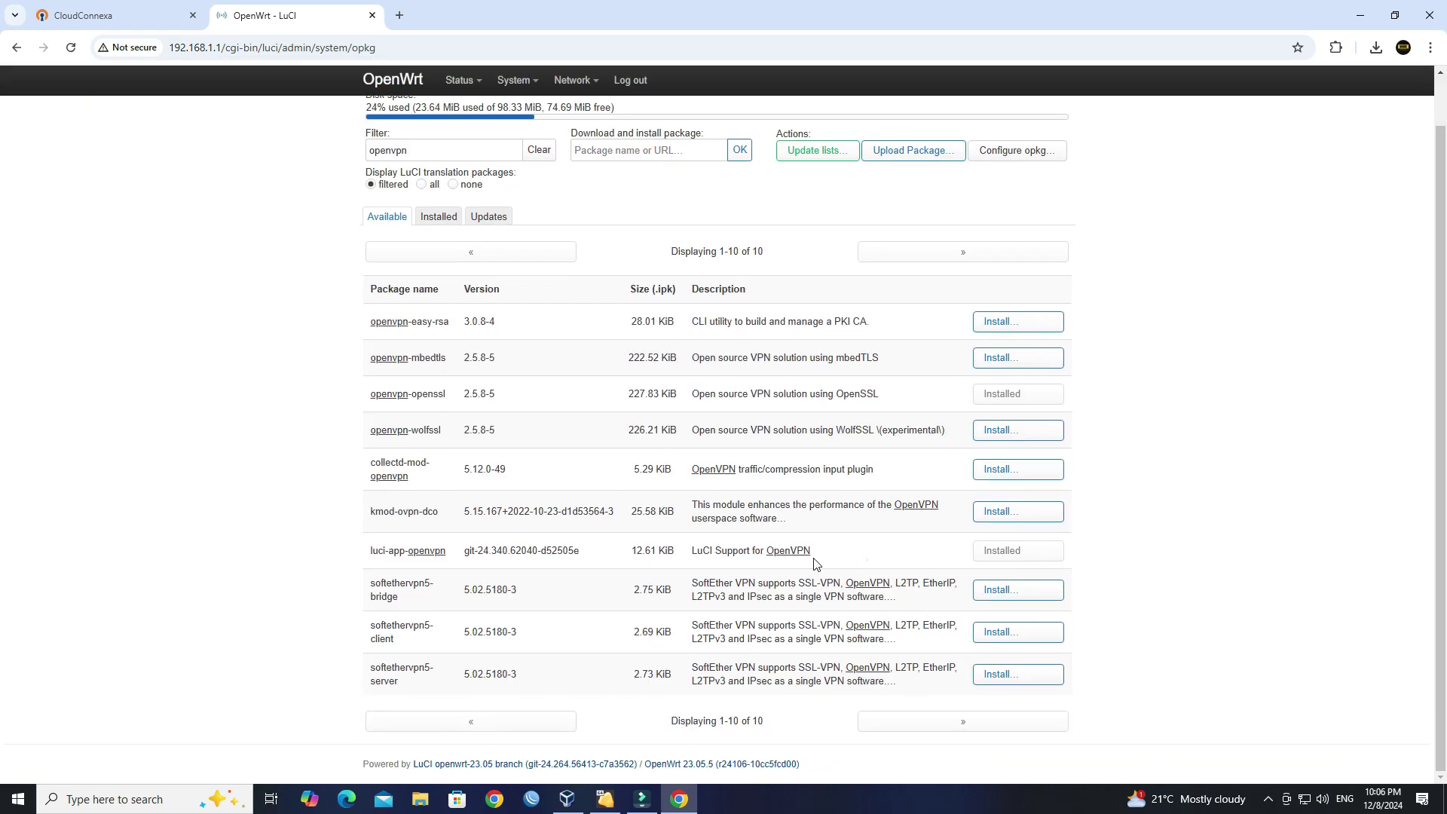
{"action": "left_click_drag", "start_coordinate": [865, 558], "coordinate": [697, 556]}
{"action": "scroll", "coordinate": [753, 452], "scroll_direction": "up", "scroll_amount": 1}
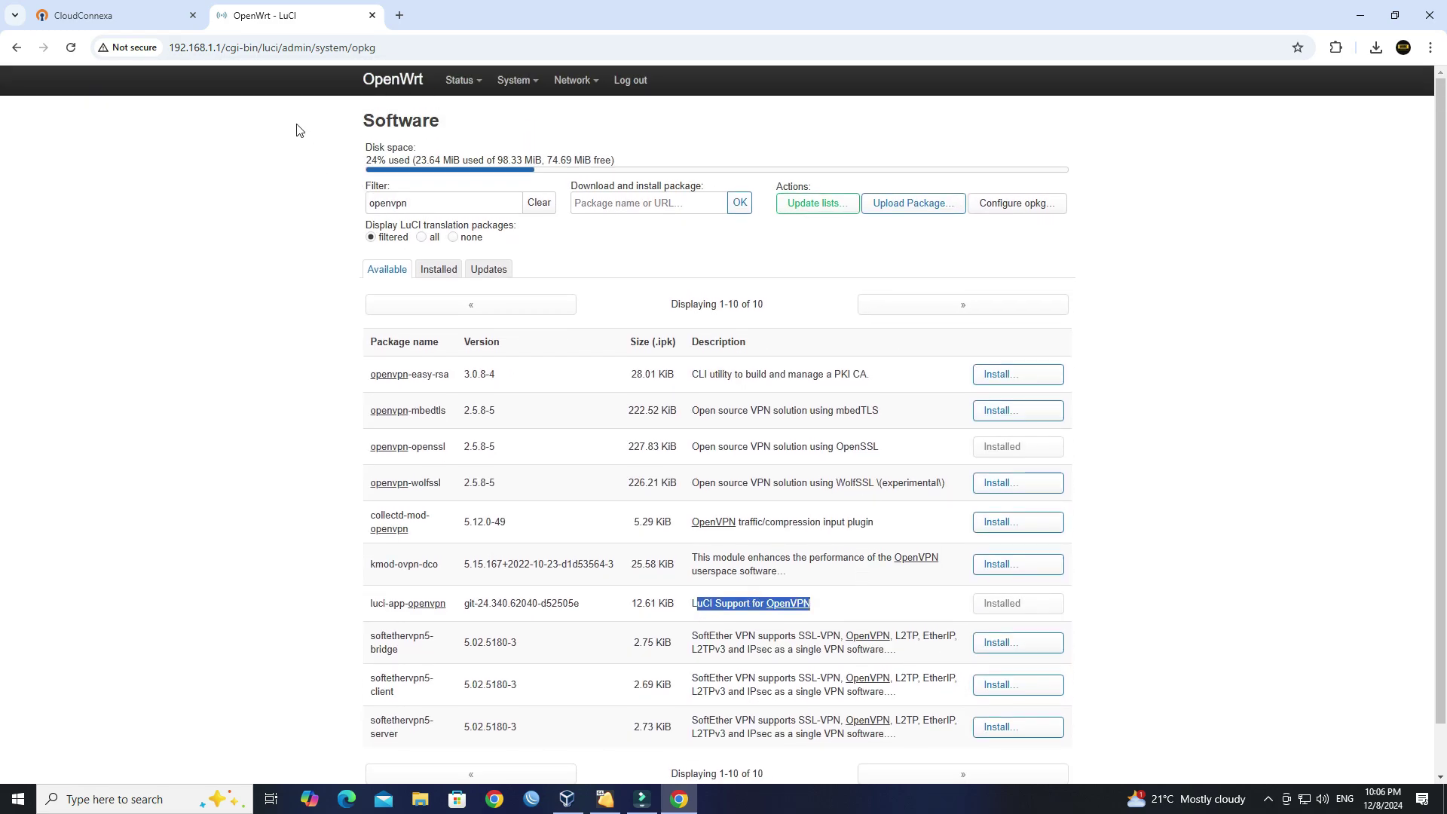
Reload LuCI and go to the new VPN > OpenVPN instances page.
{"action": "left_click", "coordinate": [71, 48]}
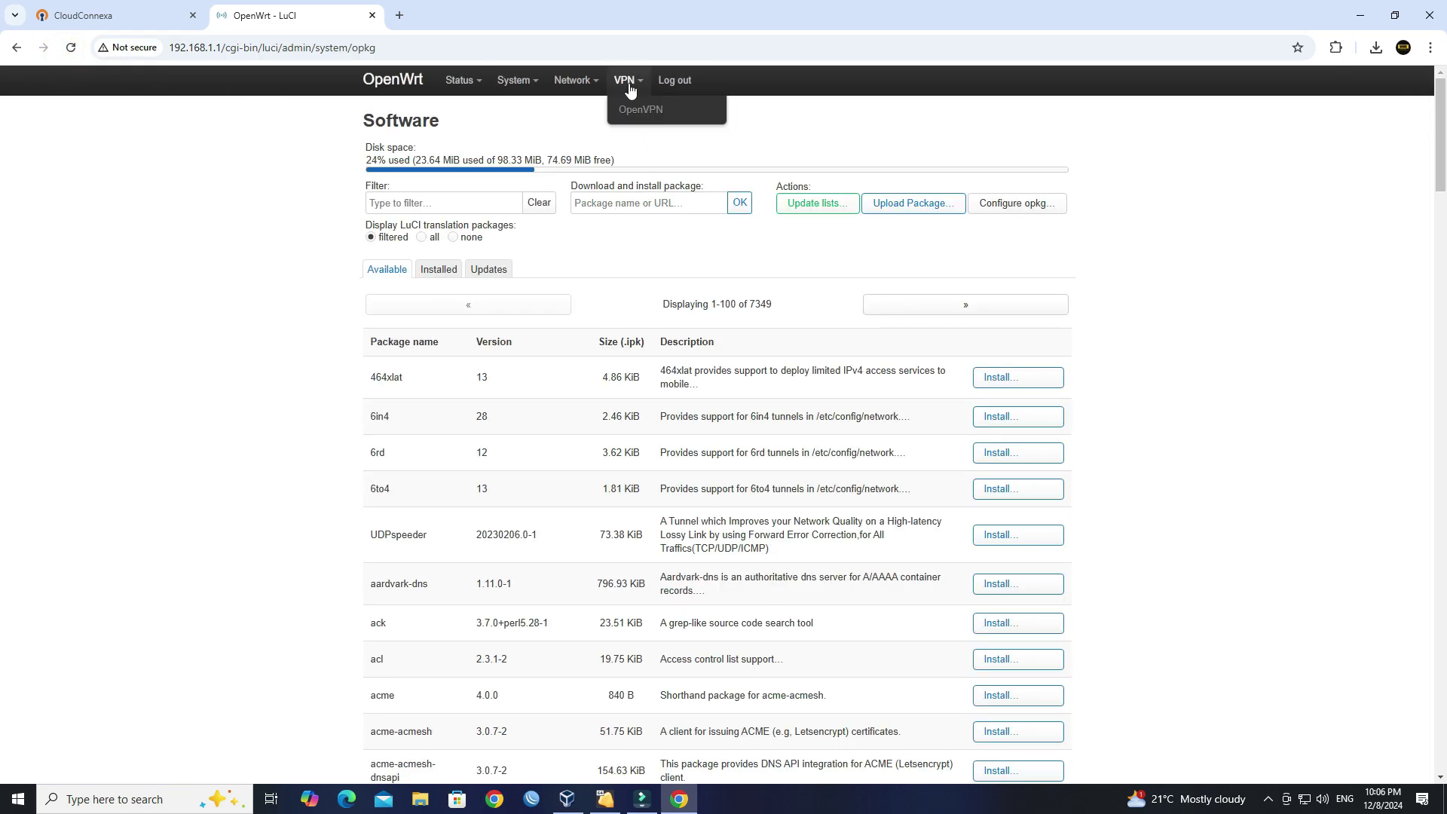
{"action": "mouse_move", "coordinate": [638, 89]}
{"action": "left_click", "coordinate": [652, 112]}
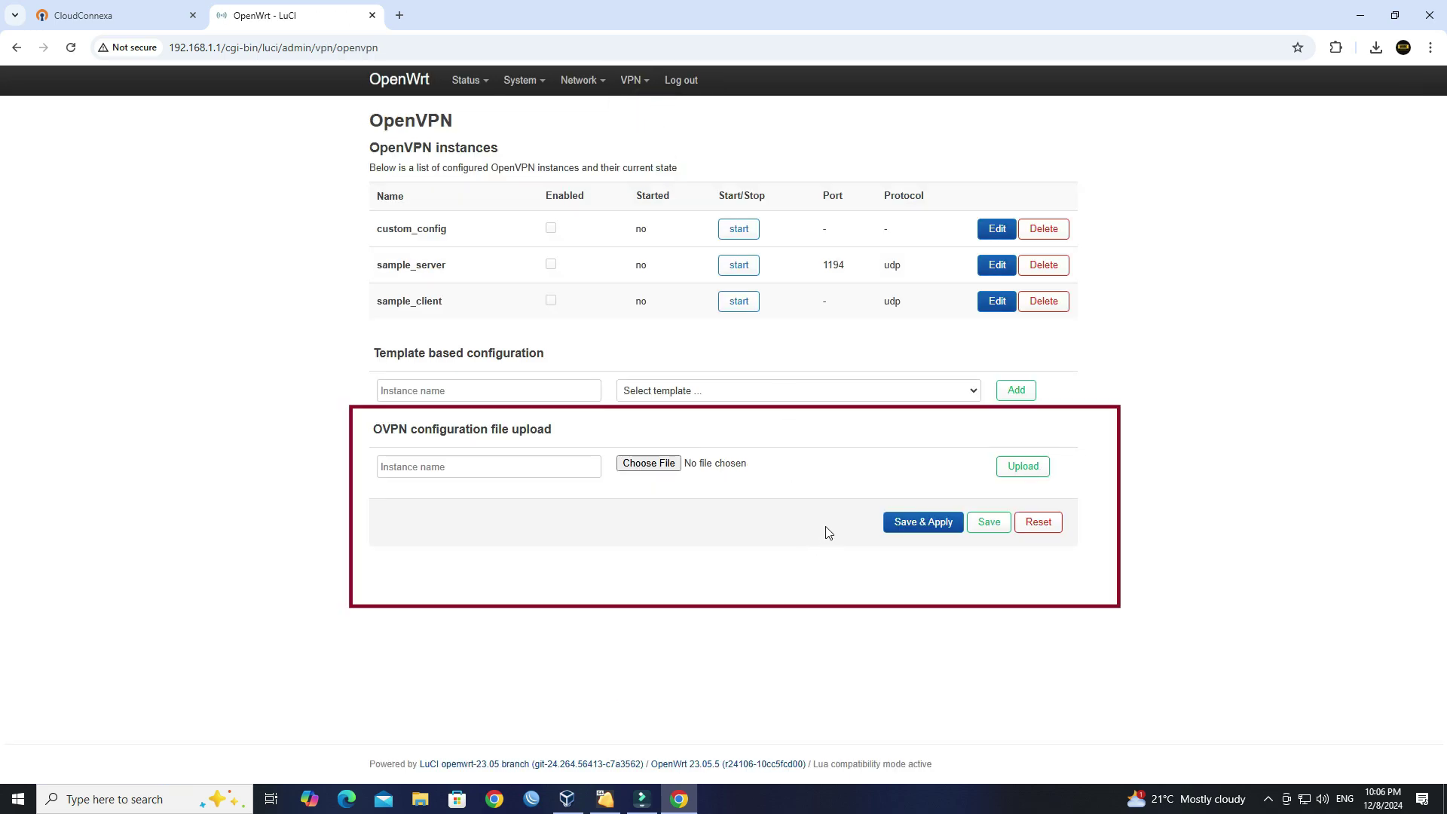
{"action": "left_click_drag", "start_coordinate": [573, 429], "coordinate": [447, 432]}
{"action": "left_click", "coordinate": [447, 432]}
Locate the downloaded connector01_mumbai file in the Downloads folder with File Explorer.
{"action": "key", "text": "super+e"}
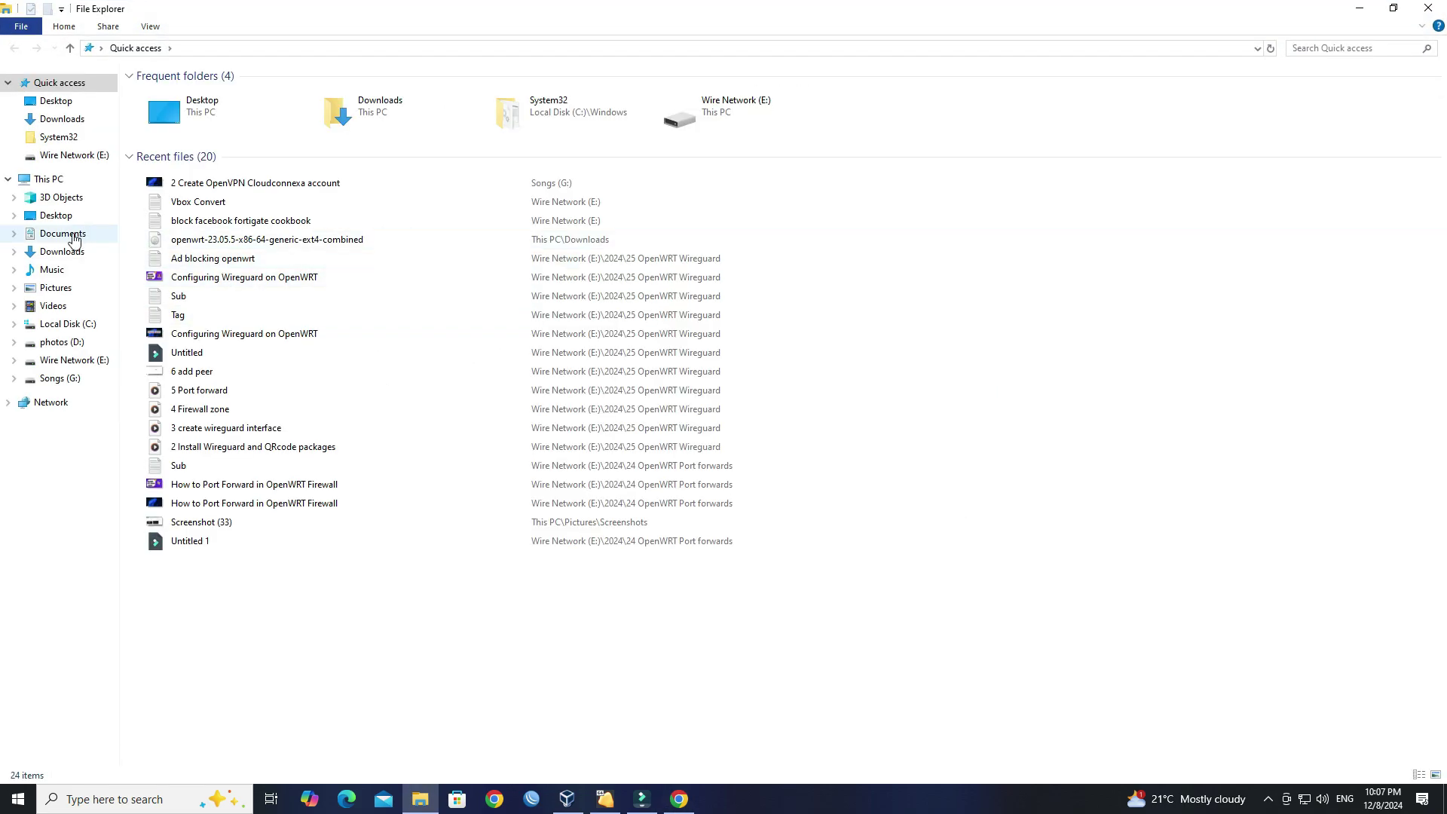
{"action": "left_click", "coordinate": [74, 239]}
{"action": "left_click", "coordinate": [72, 251]}
{"action": "left_click", "coordinate": [197, 132]}
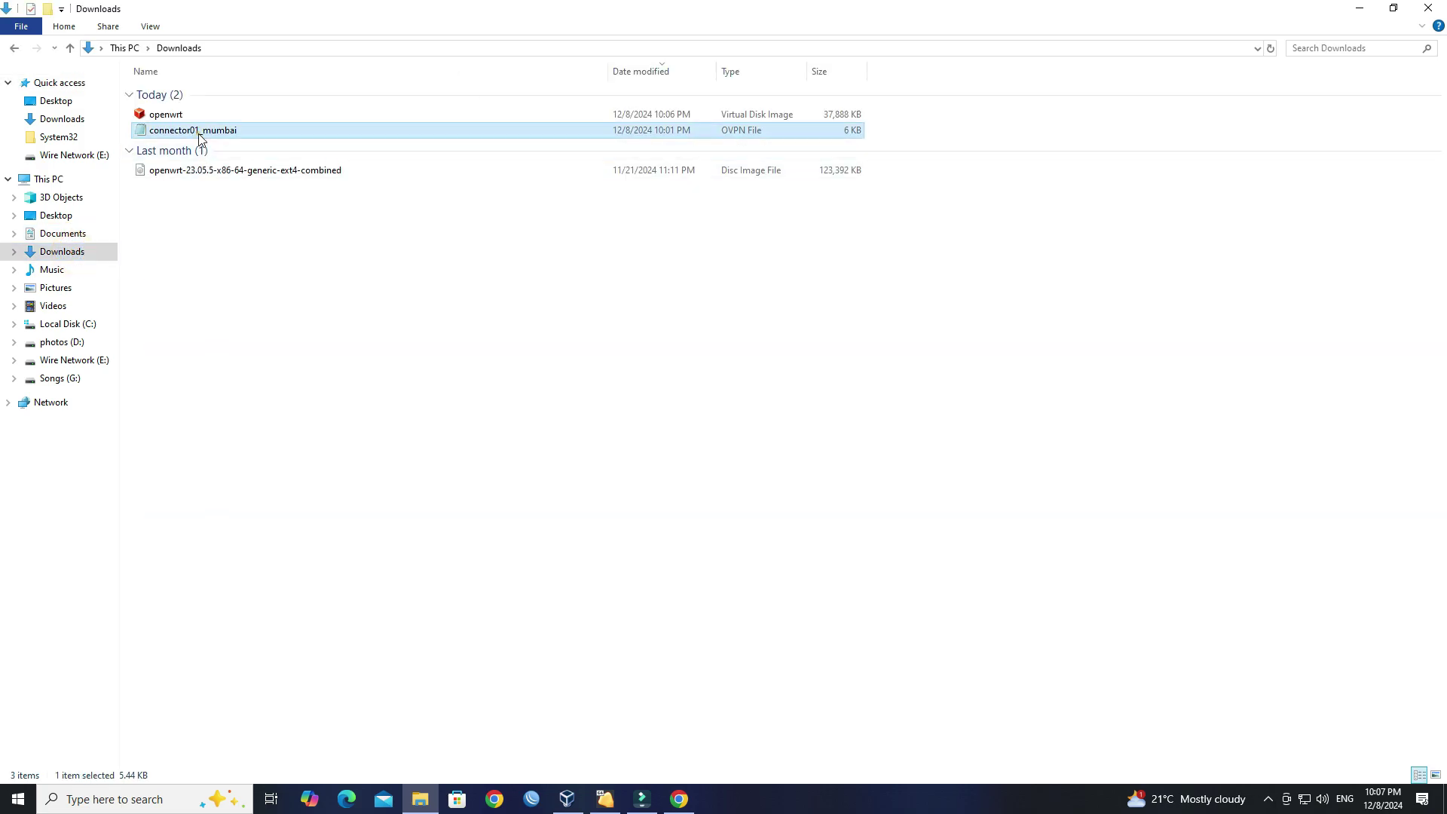
Upload connector01_mumbai.ovpn from Downloads as a new instance named OpenVPN_Cloudconnexa.
{"action": "left_click", "coordinate": [1364, 8]}
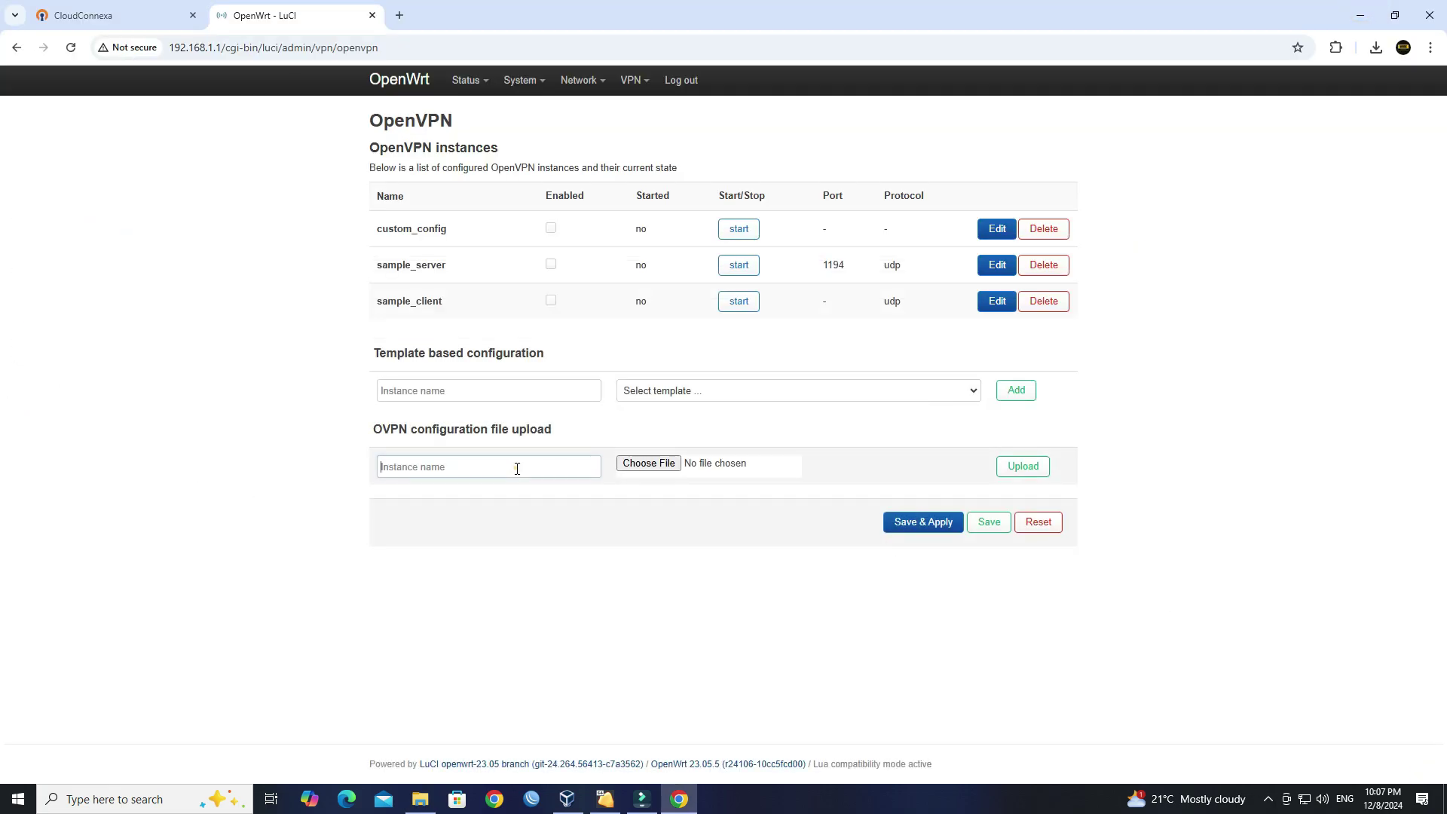
{"action": "type", "text": "OpenVPN_Cloudconnexa"}
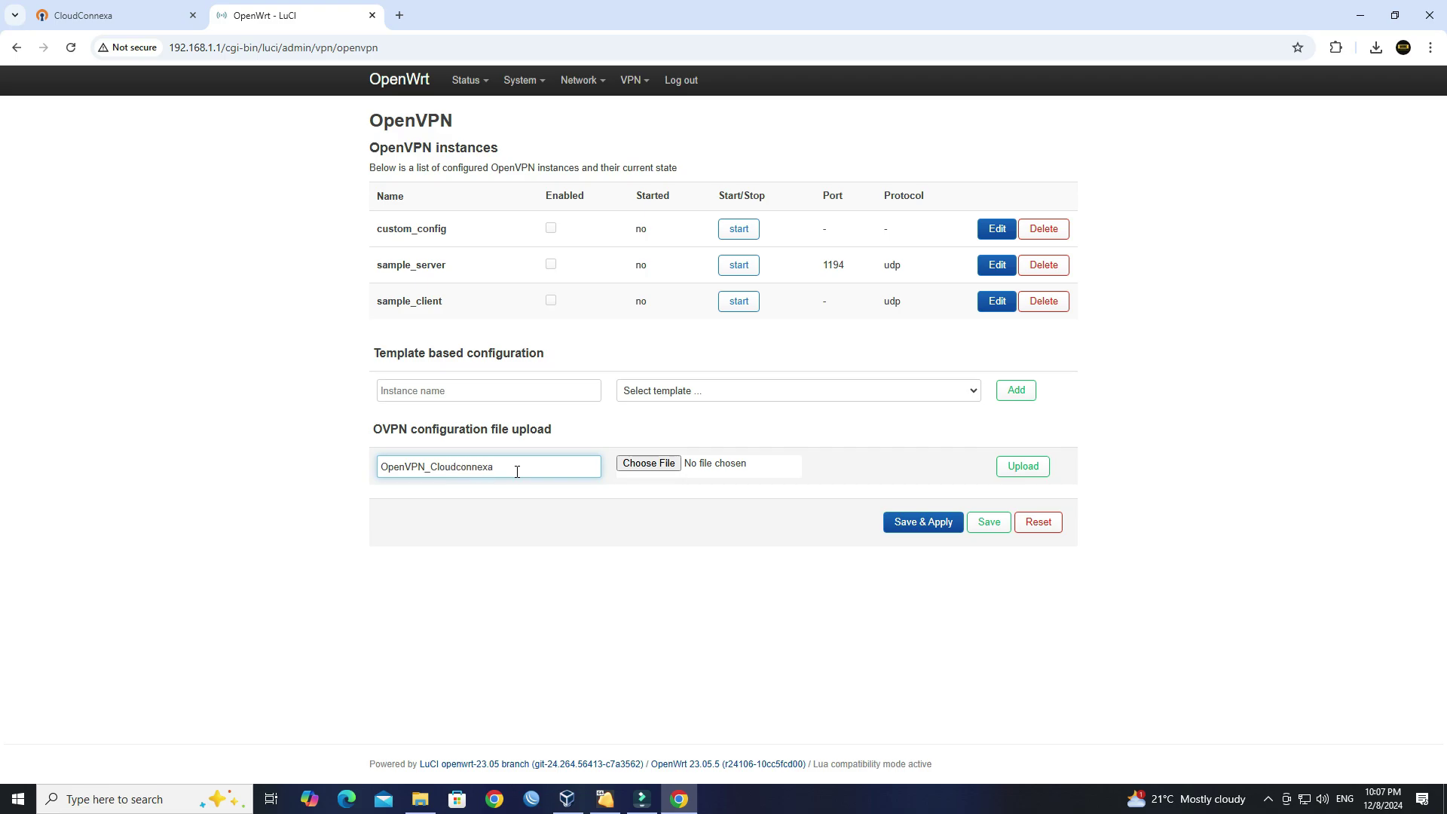
{"action": "key", "text": "ctrl+a"}
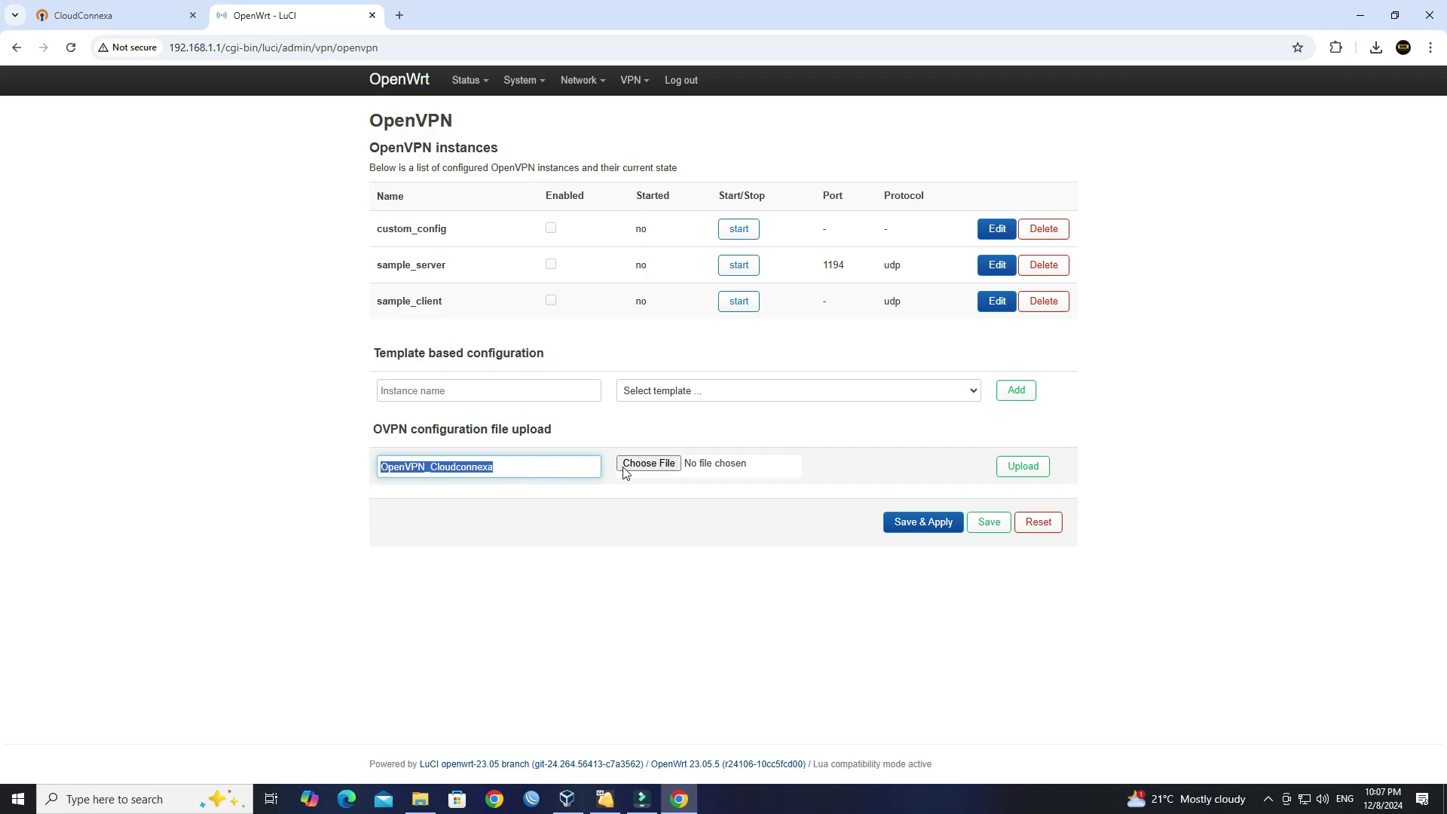
{"action": "left_click", "coordinate": [710, 465]}
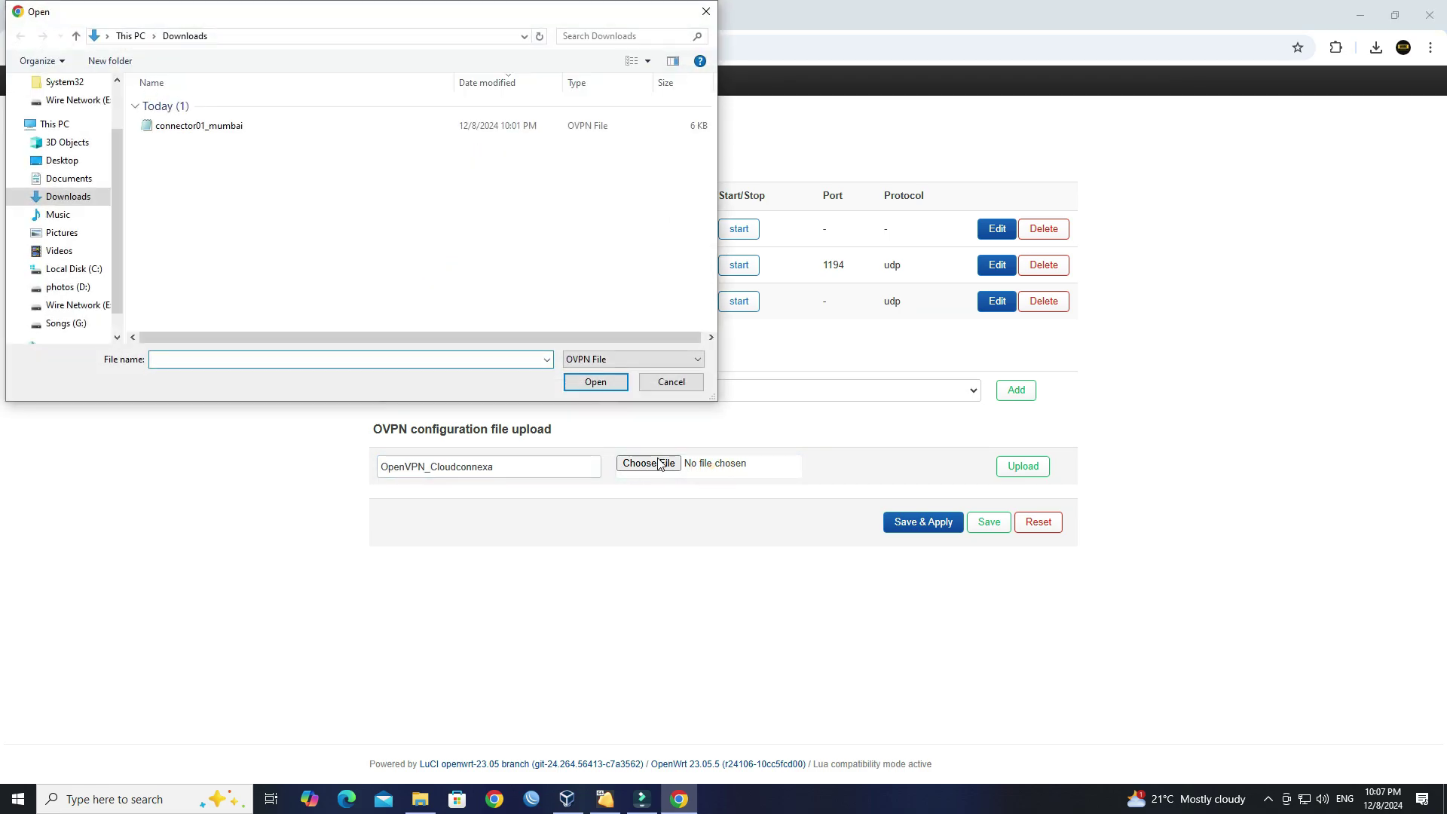
{"action": "left_click", "coordinate": [217, 125]}
{"action": "left_click", "coordinate": [225, 127]}
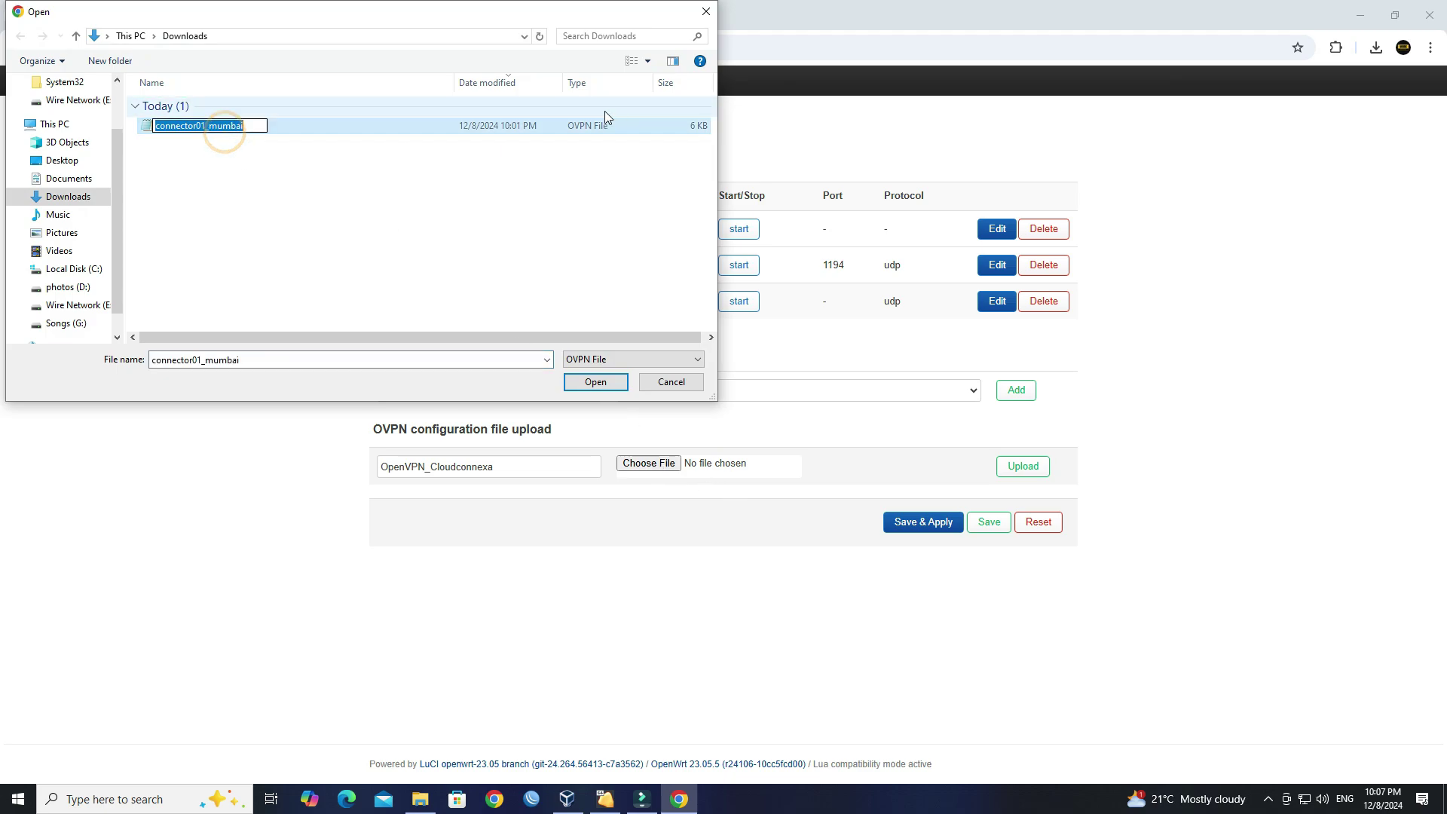
{"action": "left_click", "coordinate": [568, 143]}
{"action": "left_click", "coordinate": [438, 129]}
{"action": "left_click", "coordinate": [595, 382]}
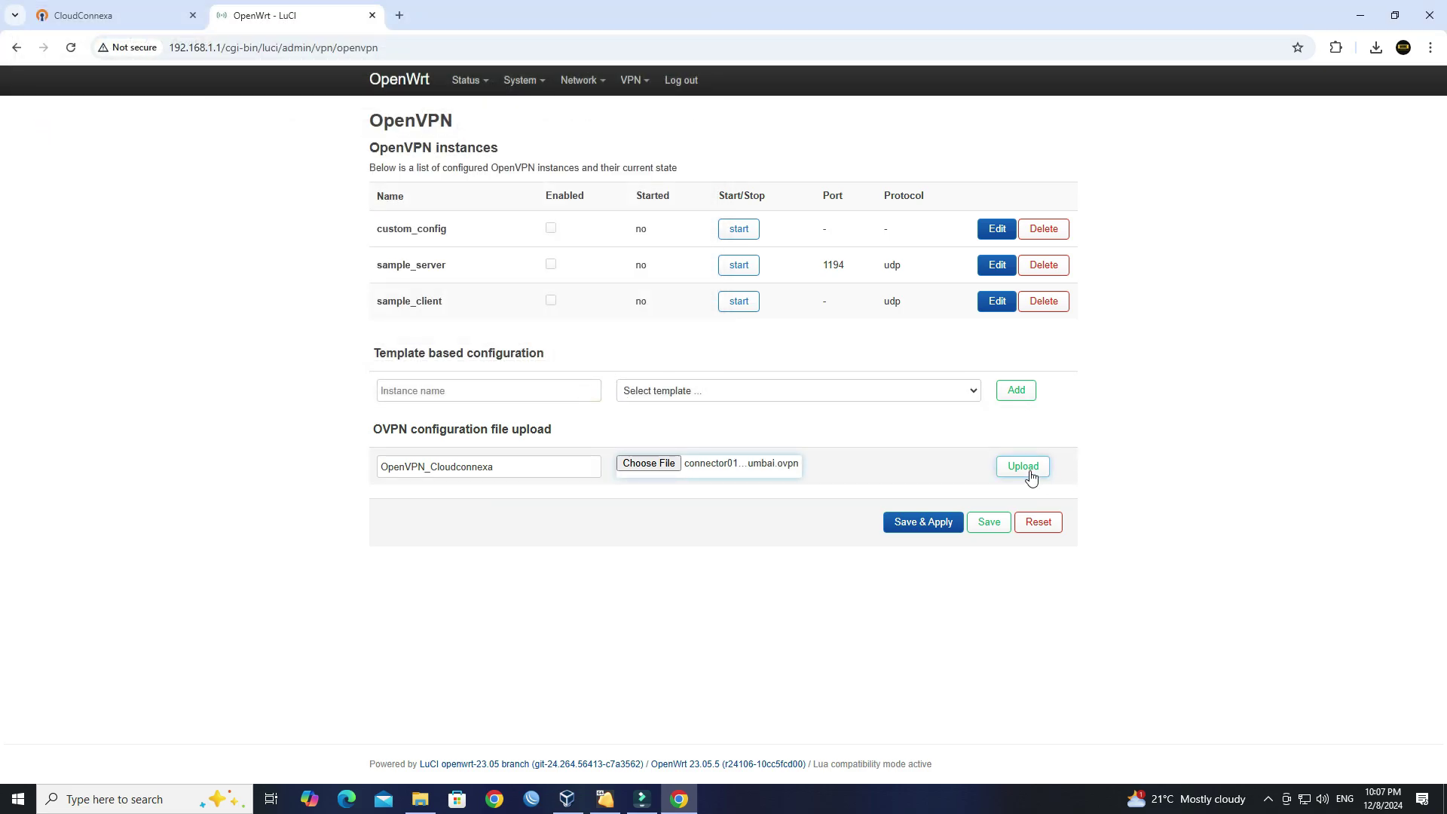
{"action": "left_click", "coordinate": [1029, 472]}
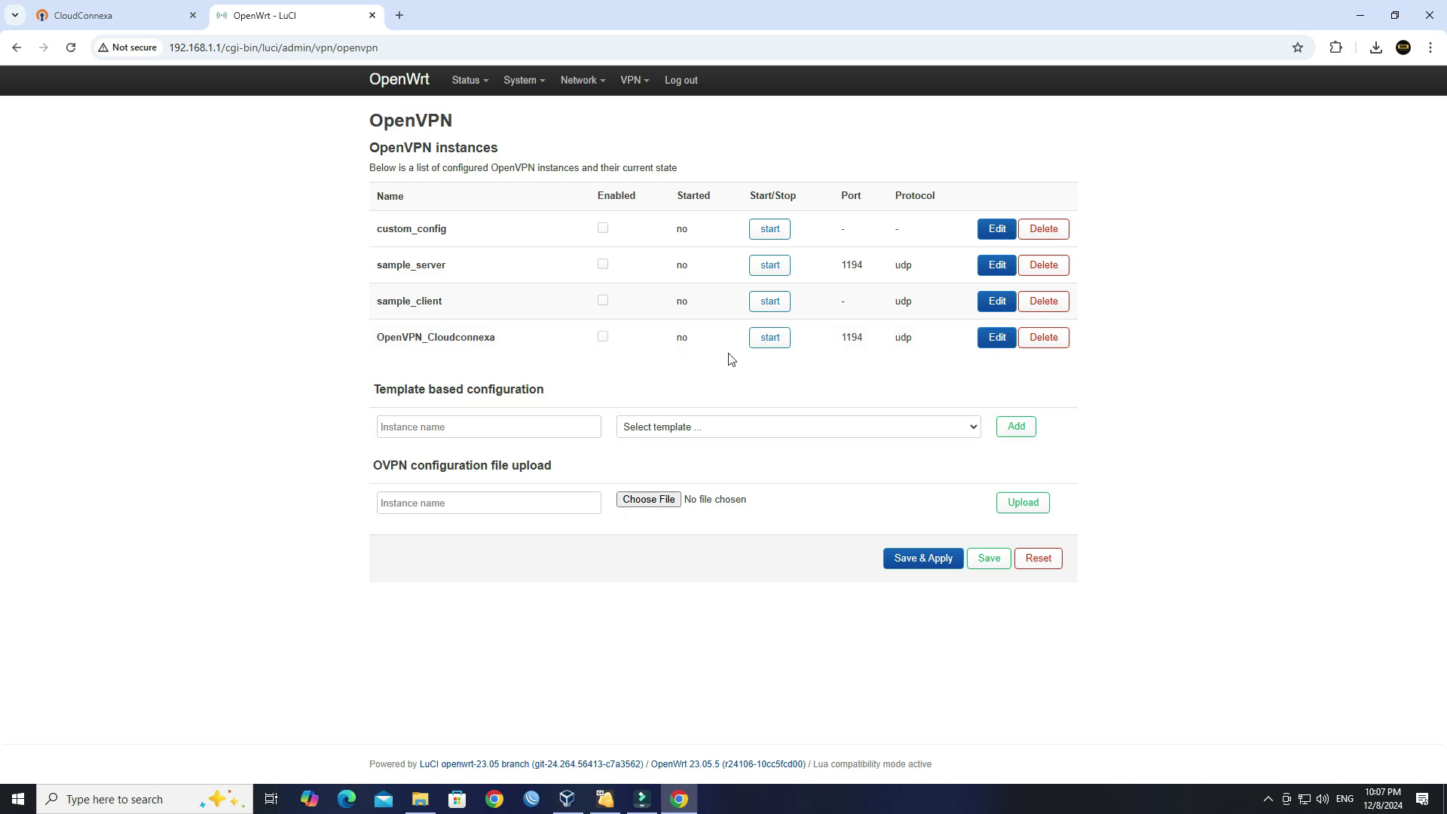
Tick Enabled for OpenVPN_Cloudconnexa, start it, and Save & Apply.
{"action": "left_click", "coordinate": [603, 337]}
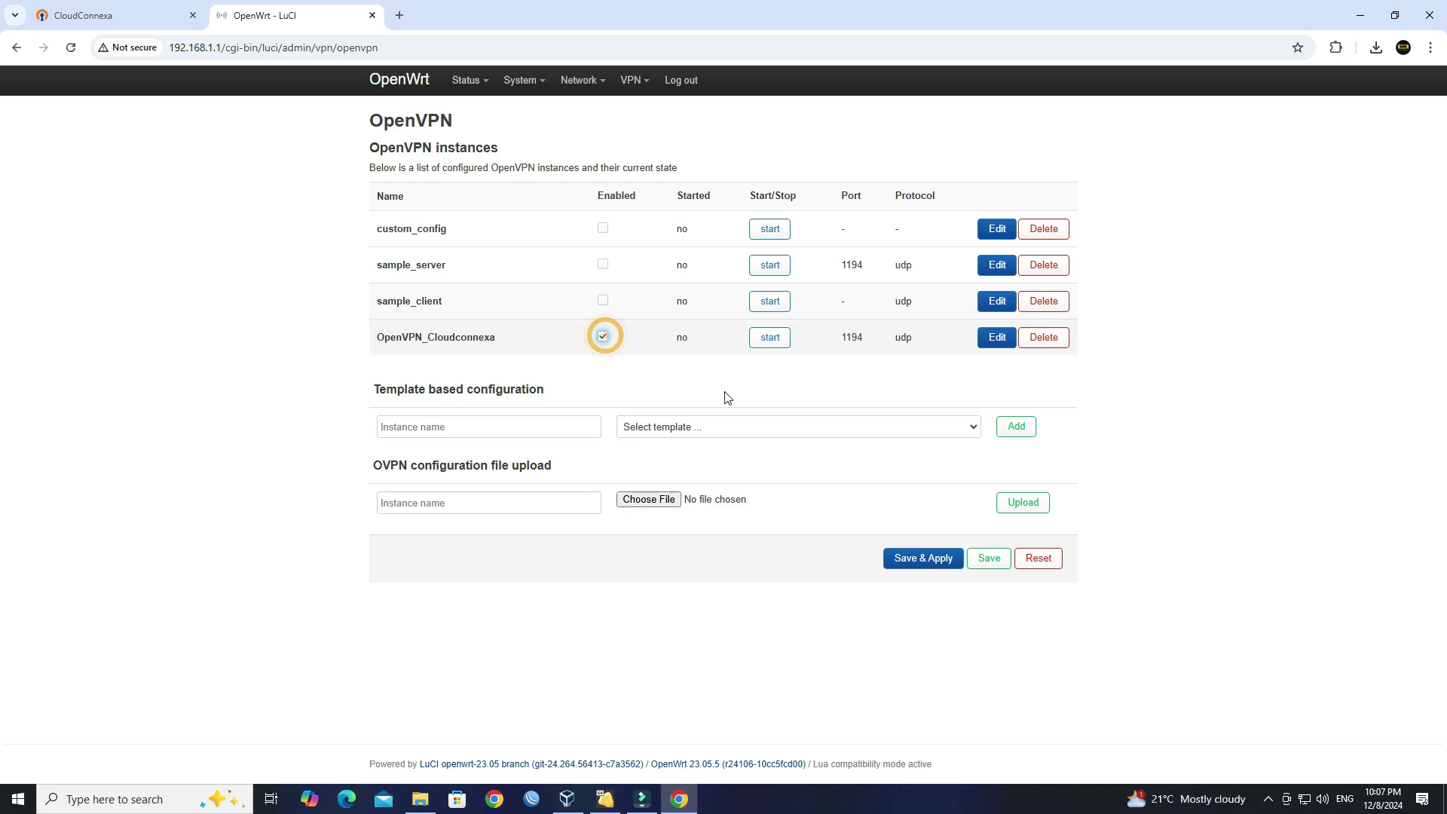
{"action": "left_click", "coordinate": [771, 338]}
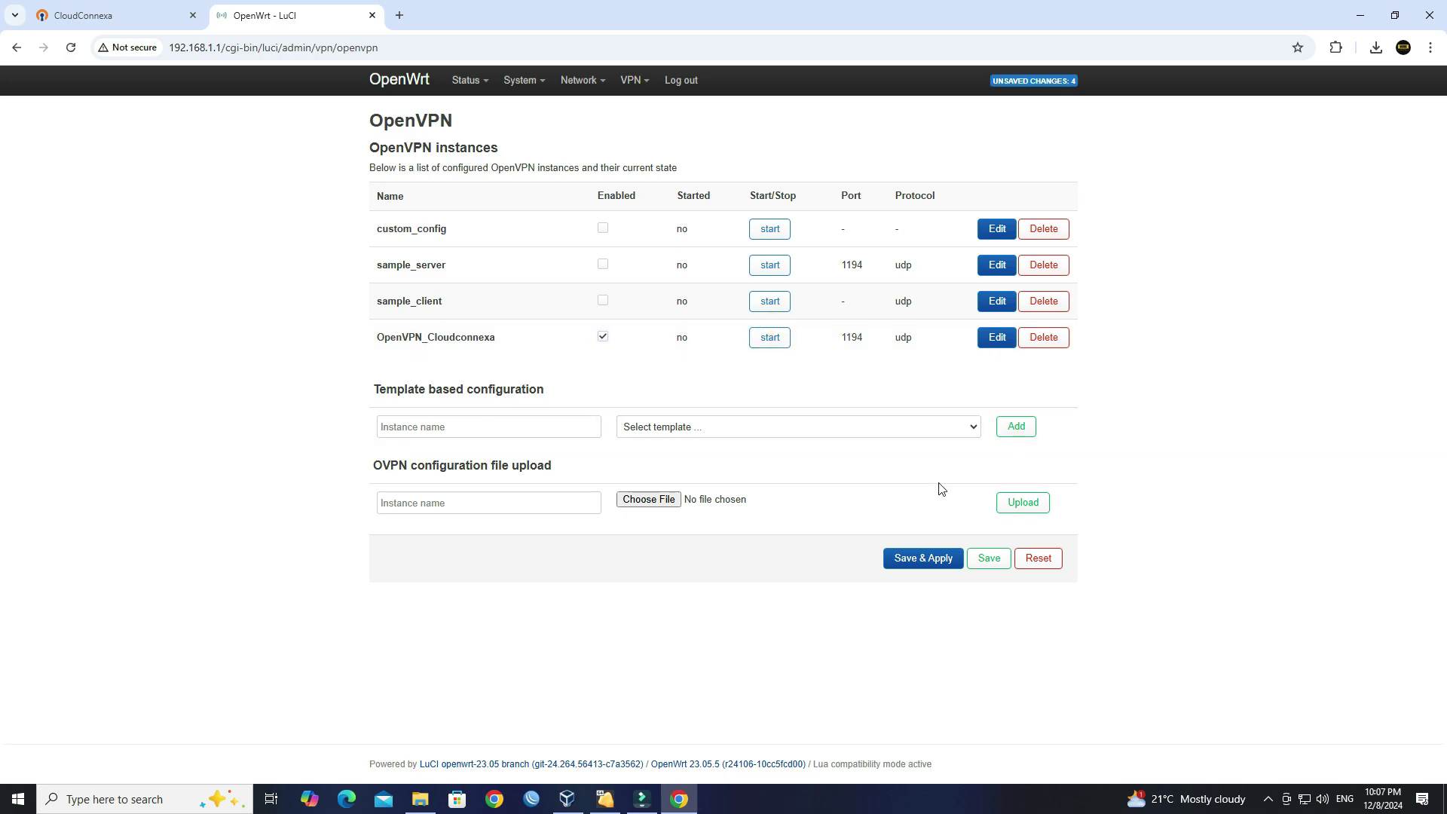
{"action": "left_click", "coordinate": [925, 558]}
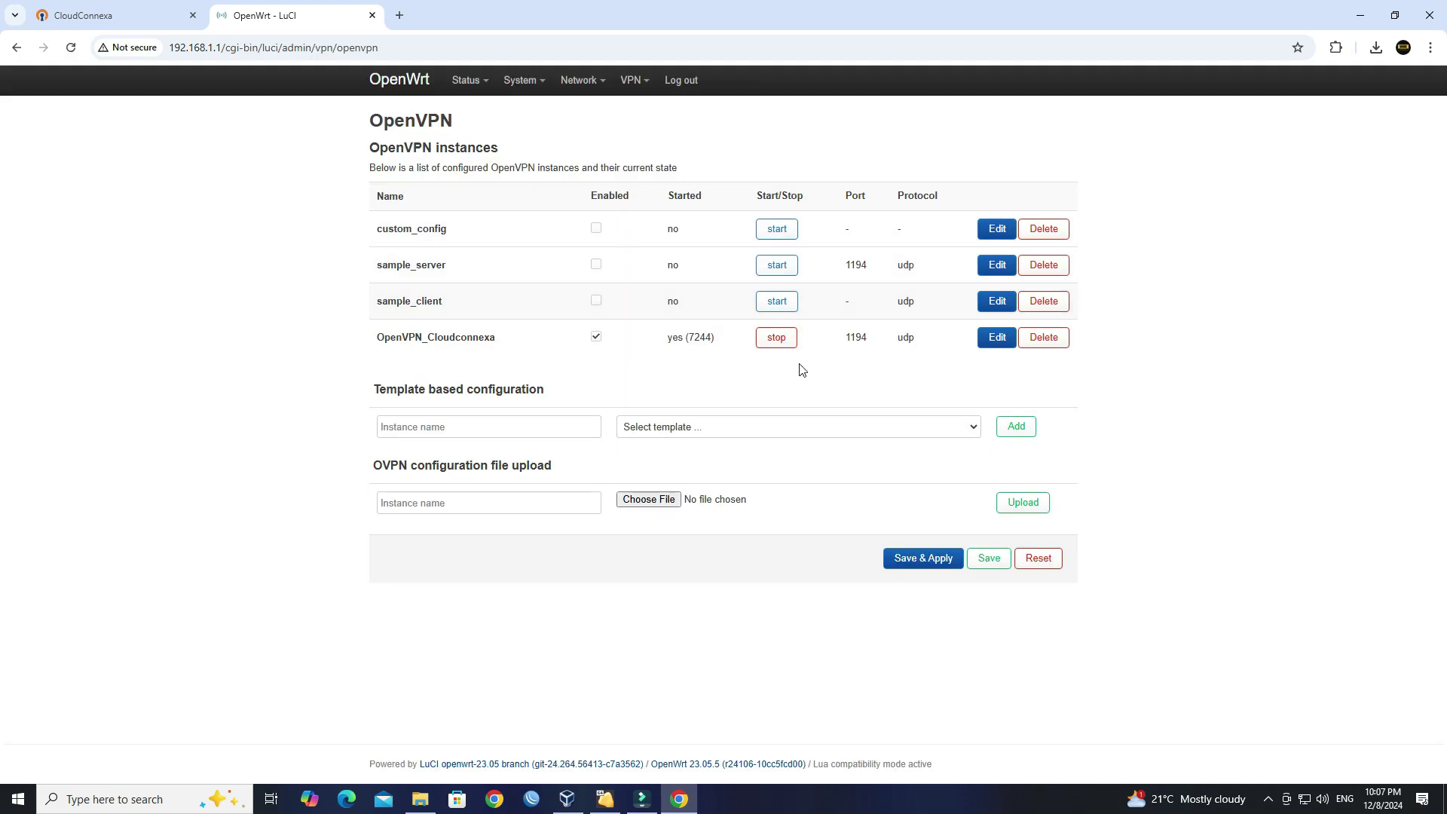
{"action": "left_click_drag", "start_coordinate": [817, 336], "coordinate": [797, 429]}
{"action": "left_click", "coordinate": [800, 366]}
Check that CloudConnexa's OpenWRT VPN network overview now reports Online.
{"action": "left_click", "coordinate": [113, 15]}
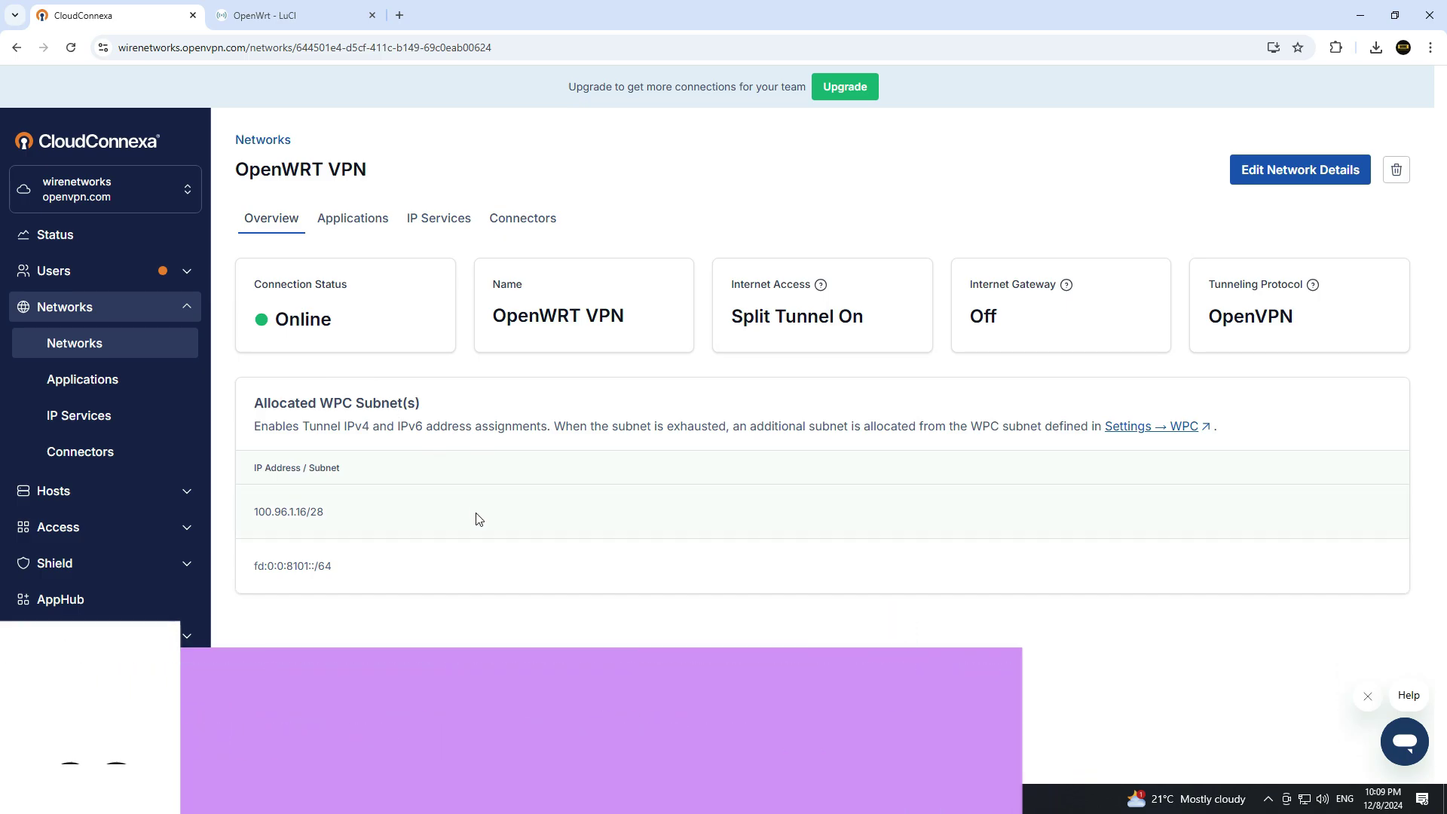
Create and save a new interface Cloudconnexa using the Unmanaged protocol on device tun0.
{"action": "left_click", "coordinate": [284, 16]}
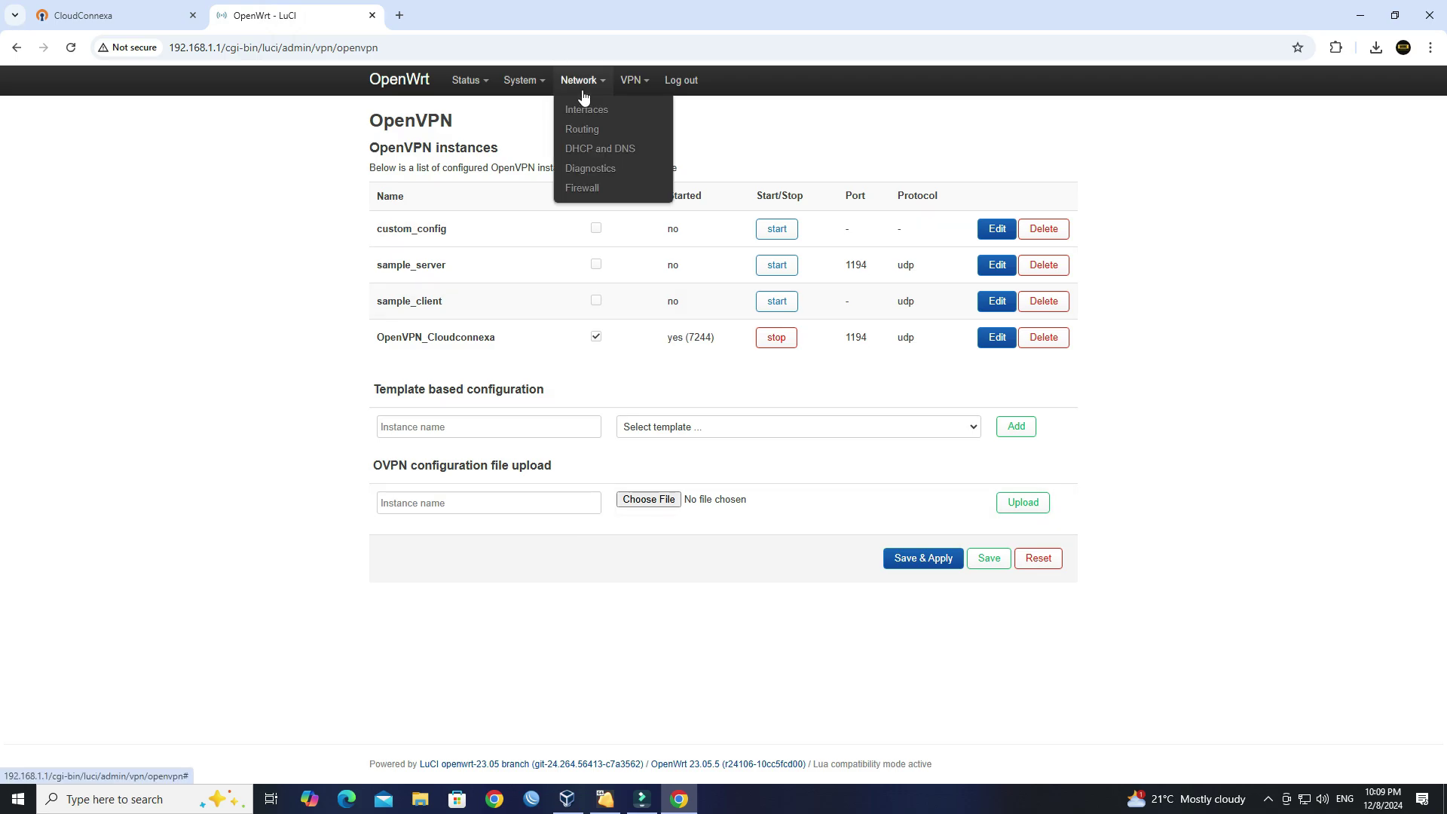
{"action": "left_click", "coordinate": [586, 110]}
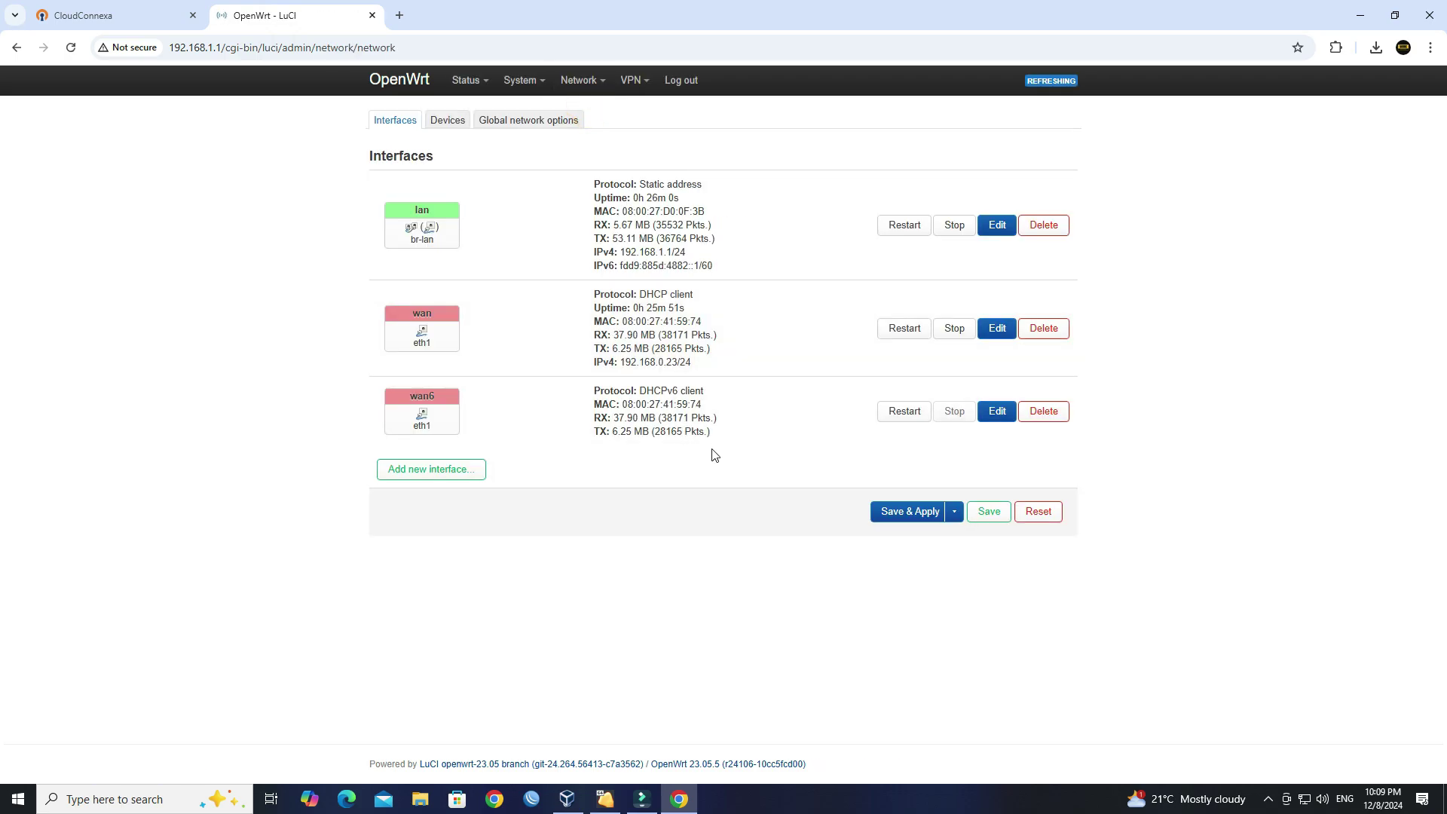
{"action": "left_click", "coordinate": [435, 471]}
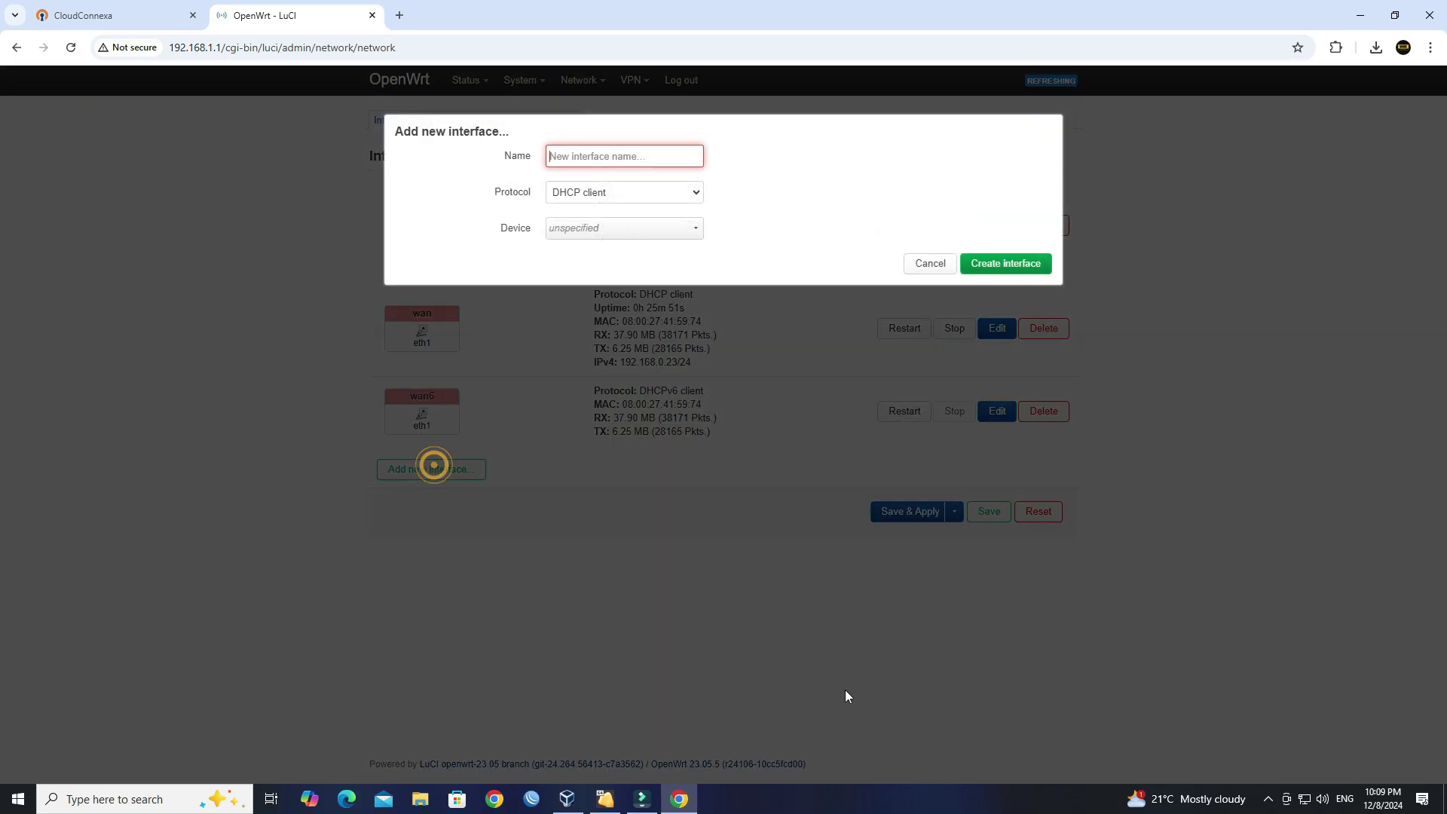
{"action": "left_click", "coordinate": [611, 159]}
{"action": "type", "text": "Cloudconnexa"}
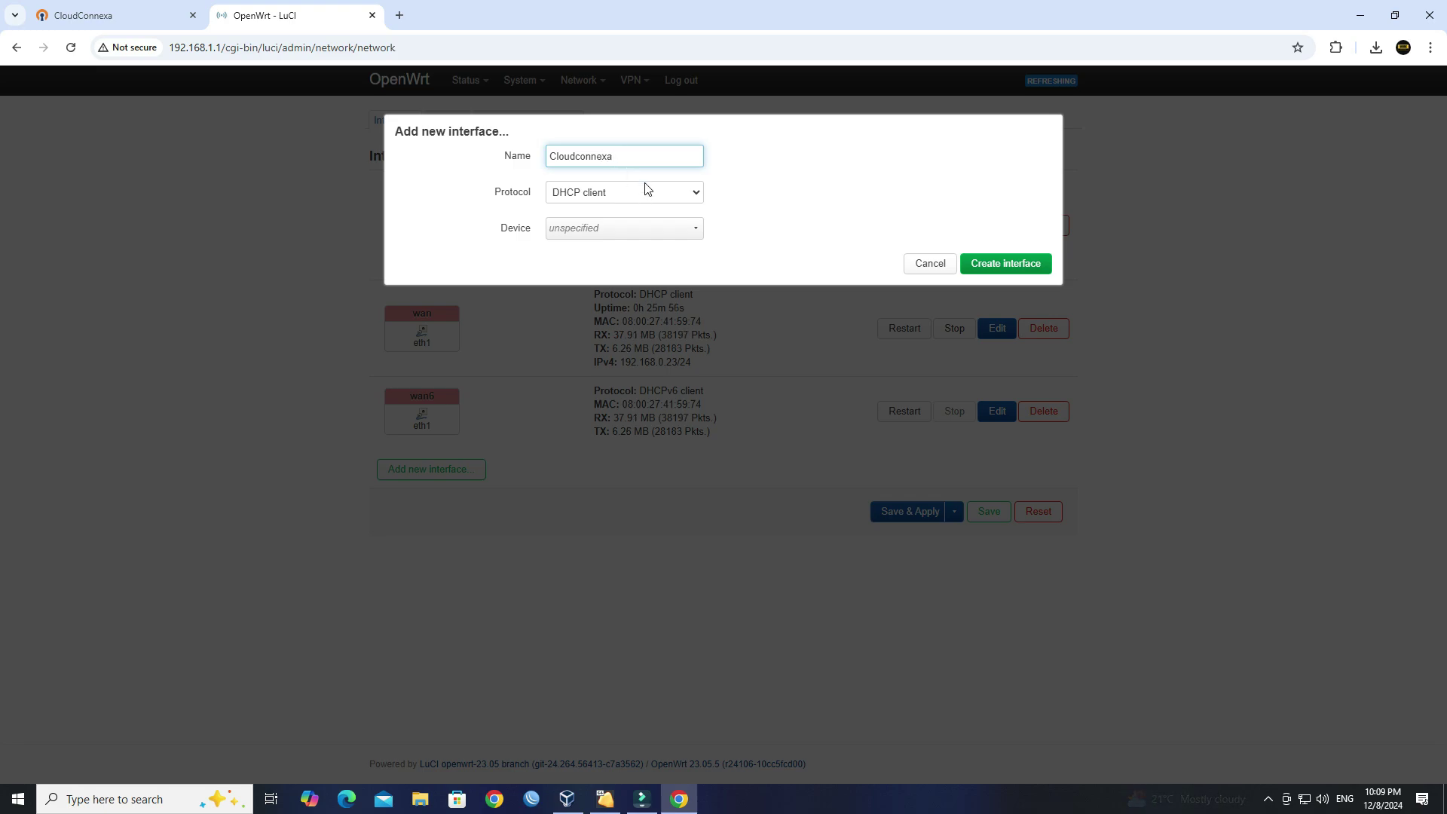
{"action": "double_click", "coordinate": [641, 157]}
{"action": "left_click", "coordinate": [673, 192]}
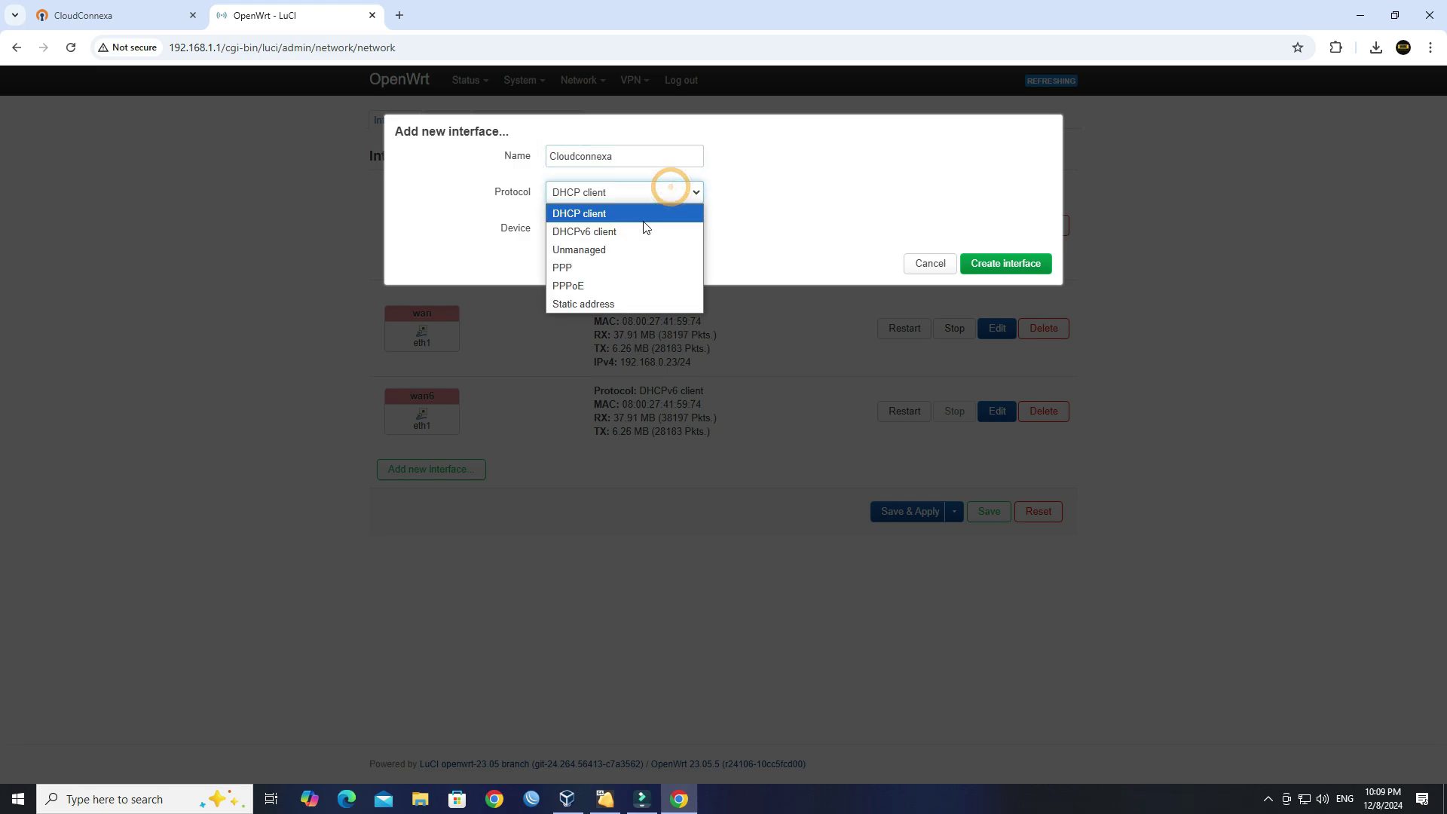
{"action": "left_click", "coordinate": [639, 243]}
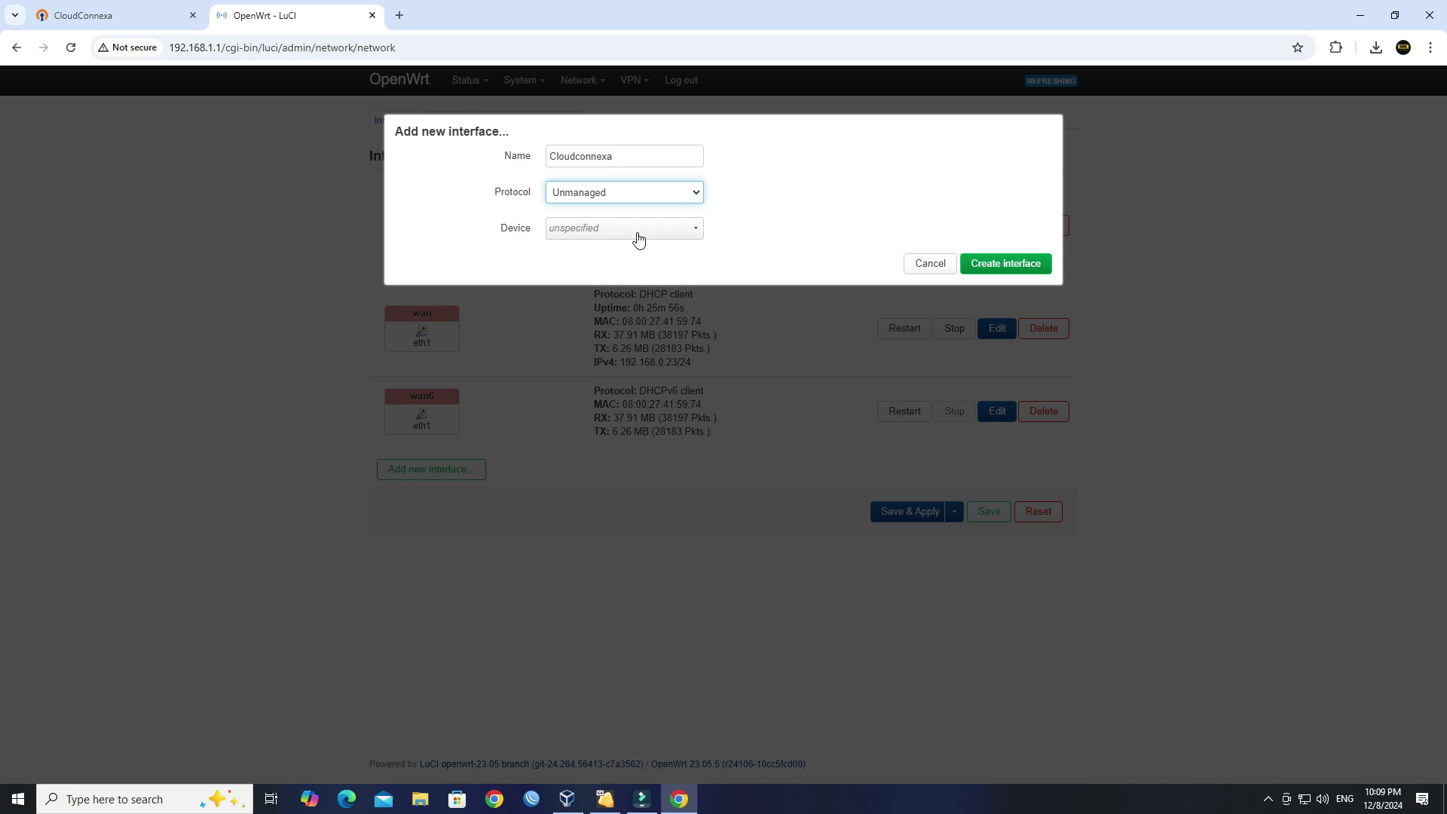
{"action": "left_click", "coordinate": [638, 237]}
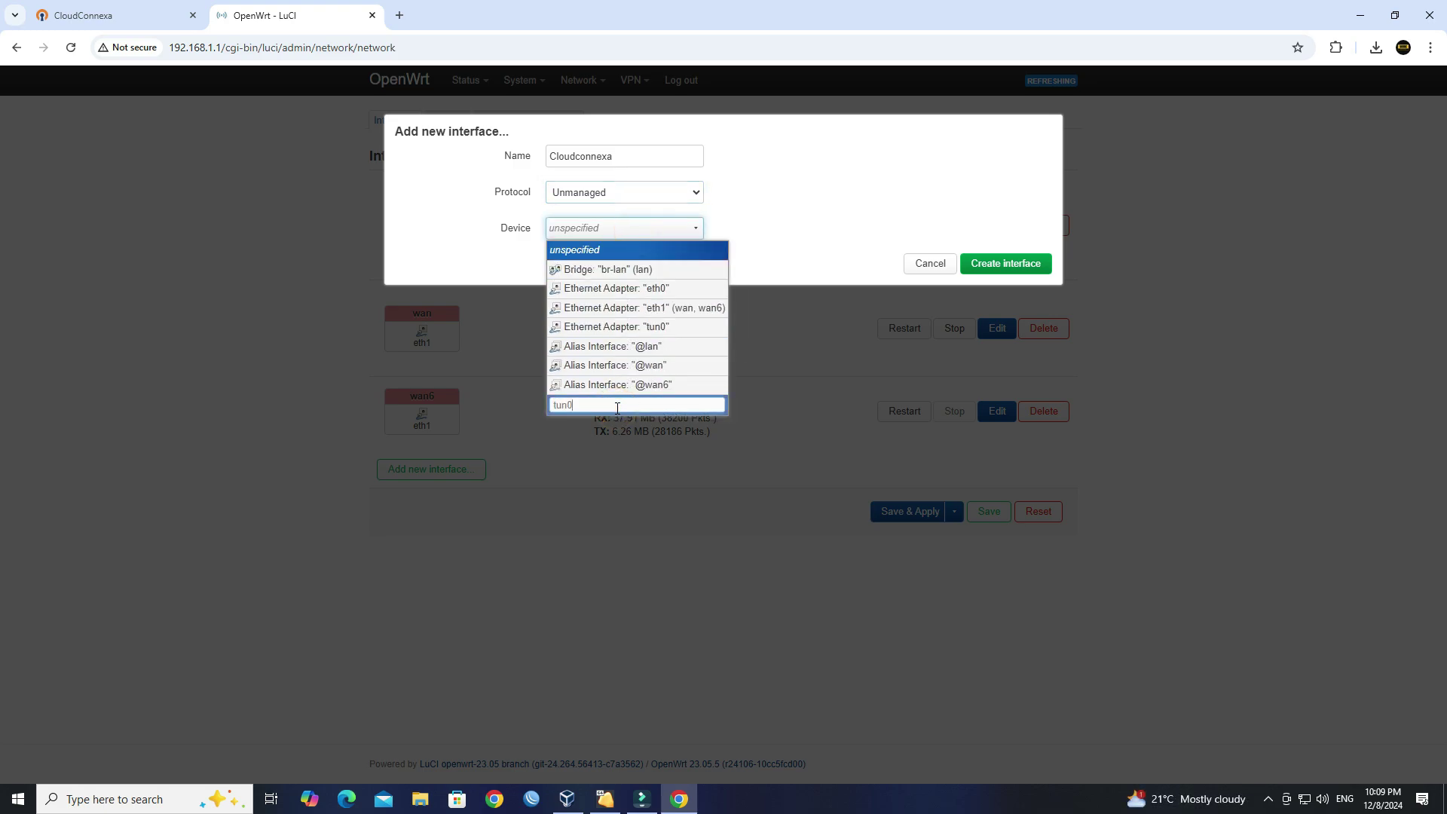
{"action": "key", "text": "Return"}
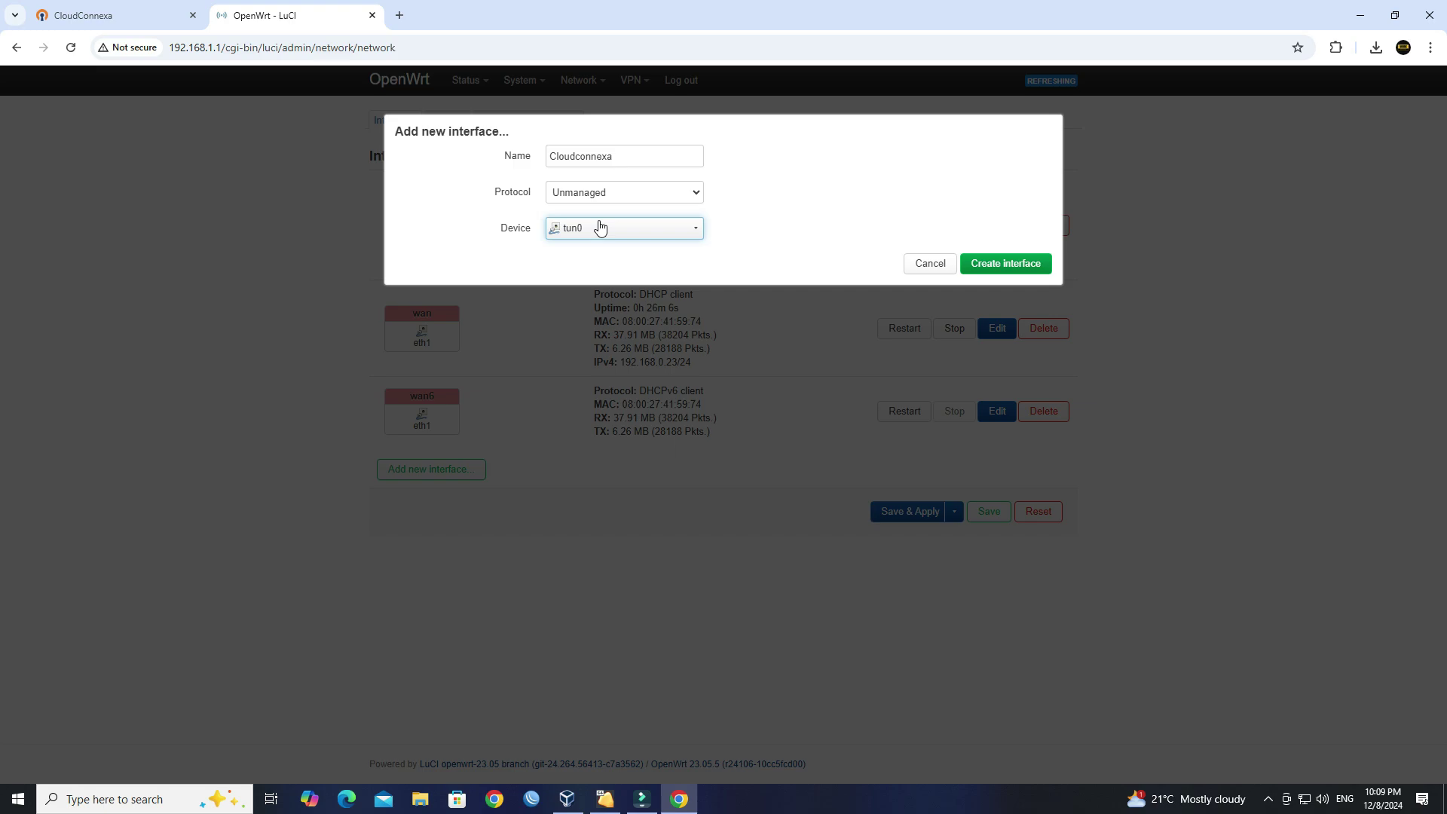
{"action": "left_click", "coordinate": [987, 270]}
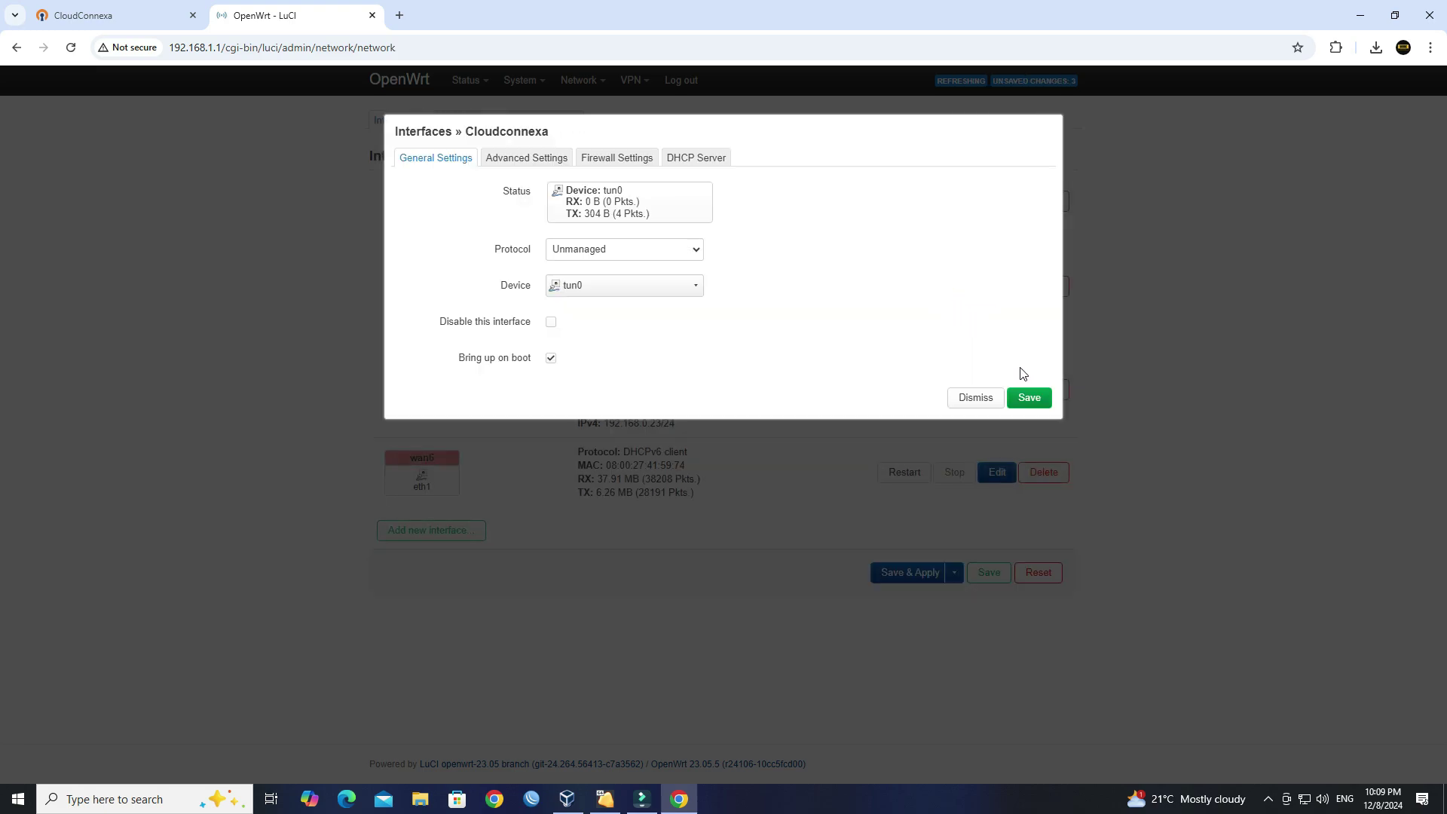
{"action": "left_click", "coordinate": [1026, 399]}
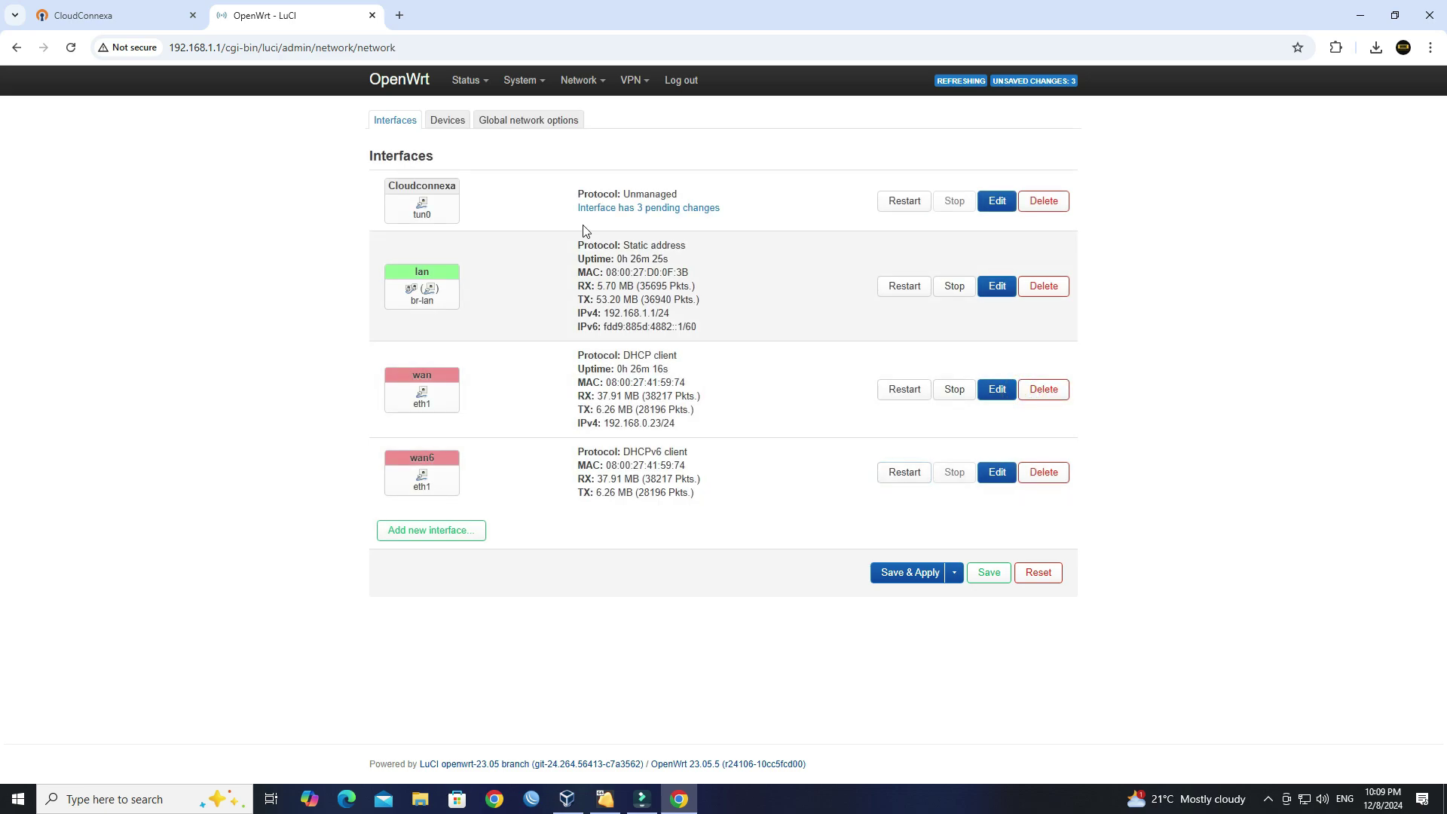
Save the tun0 device configuration and apply the network changes.
{"action": "left_click", "coordinate": [457, 127]}
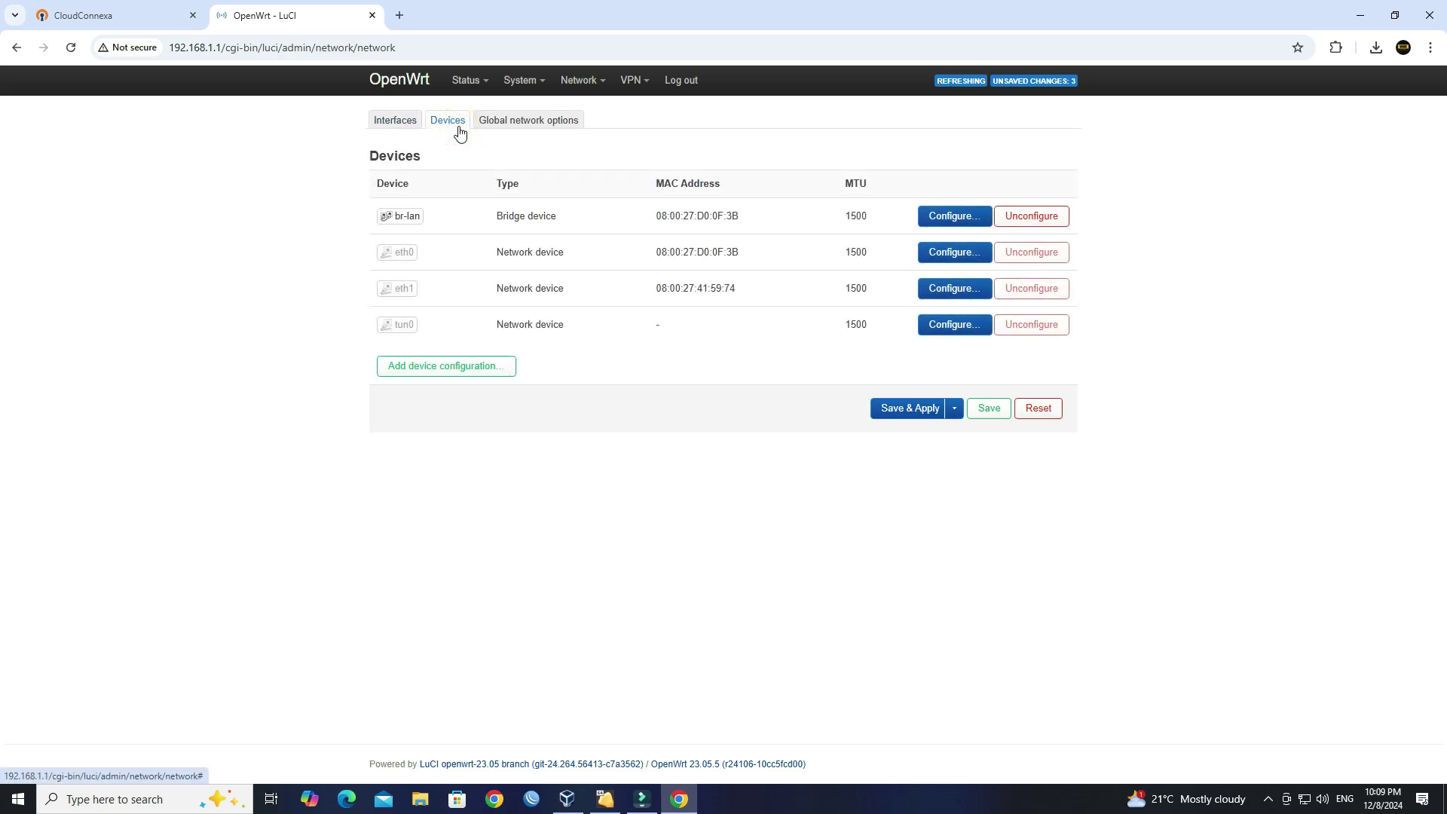
{"action": "left_click_drag", "start_coordinate": [564, 326], "coordinate": [495, 330]}
{"action": "left_click", "coordinate": [955, 329]}
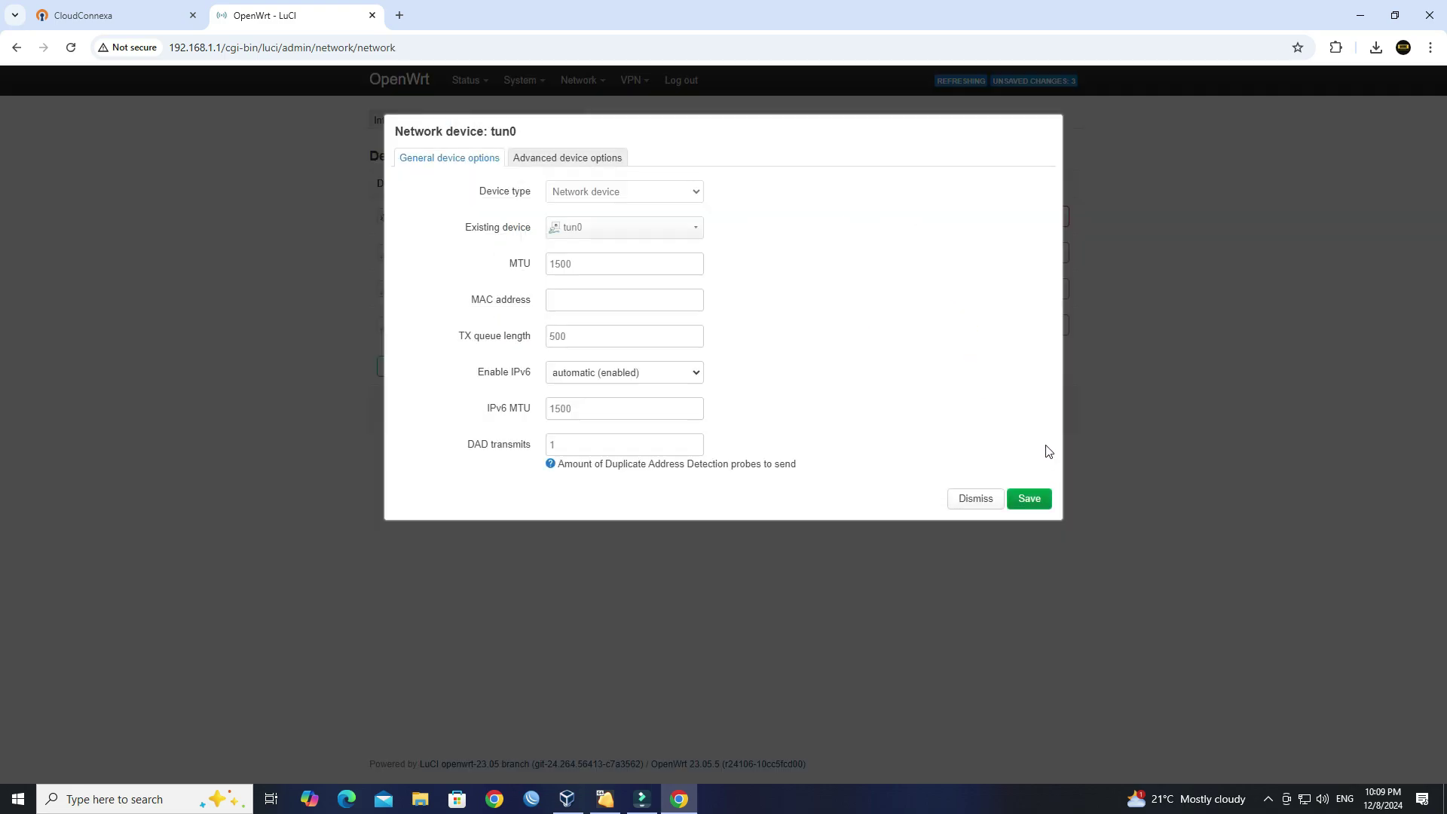
{"action": "left_click", "coordinate": [1023, 505]}
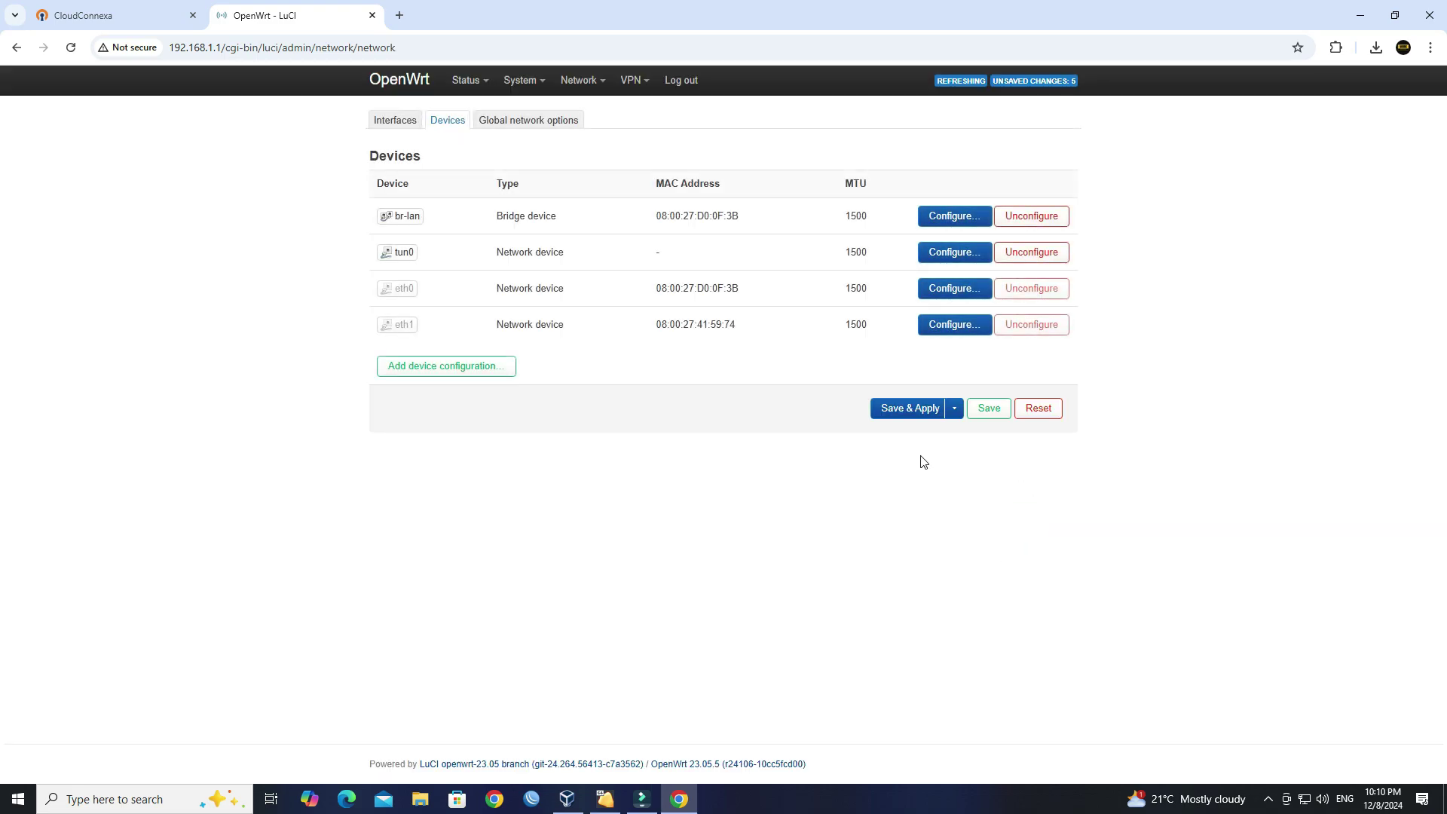
{"action": "left_click", "coordinate": [905, 420]}
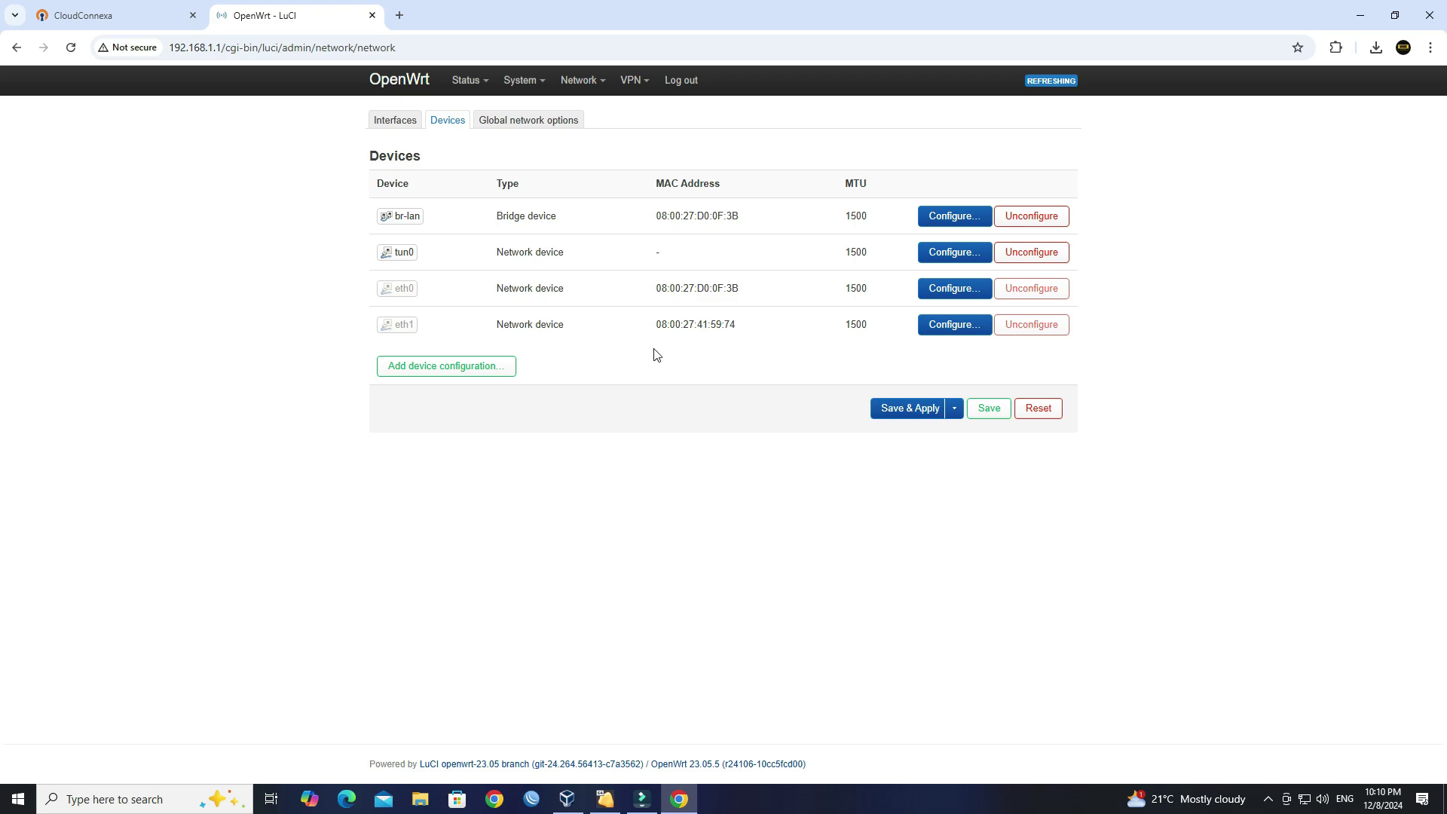
{"action": "left_click", "coordinate": [401, 120]}
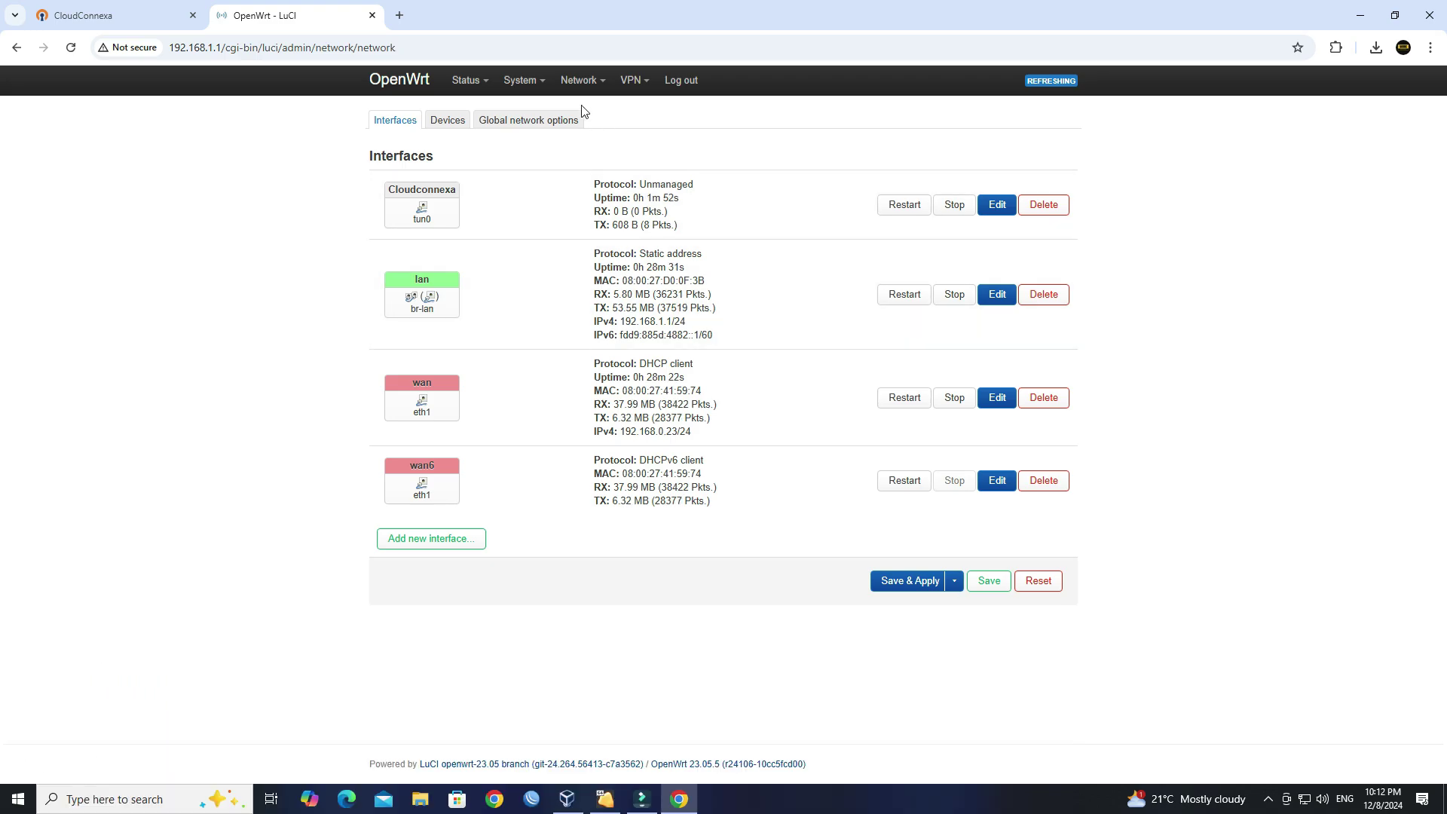
Add a firewall zone named OC with input, output and forward policies set to accept.
{"action": "mouse_move", "coordinate": [590, 92]}
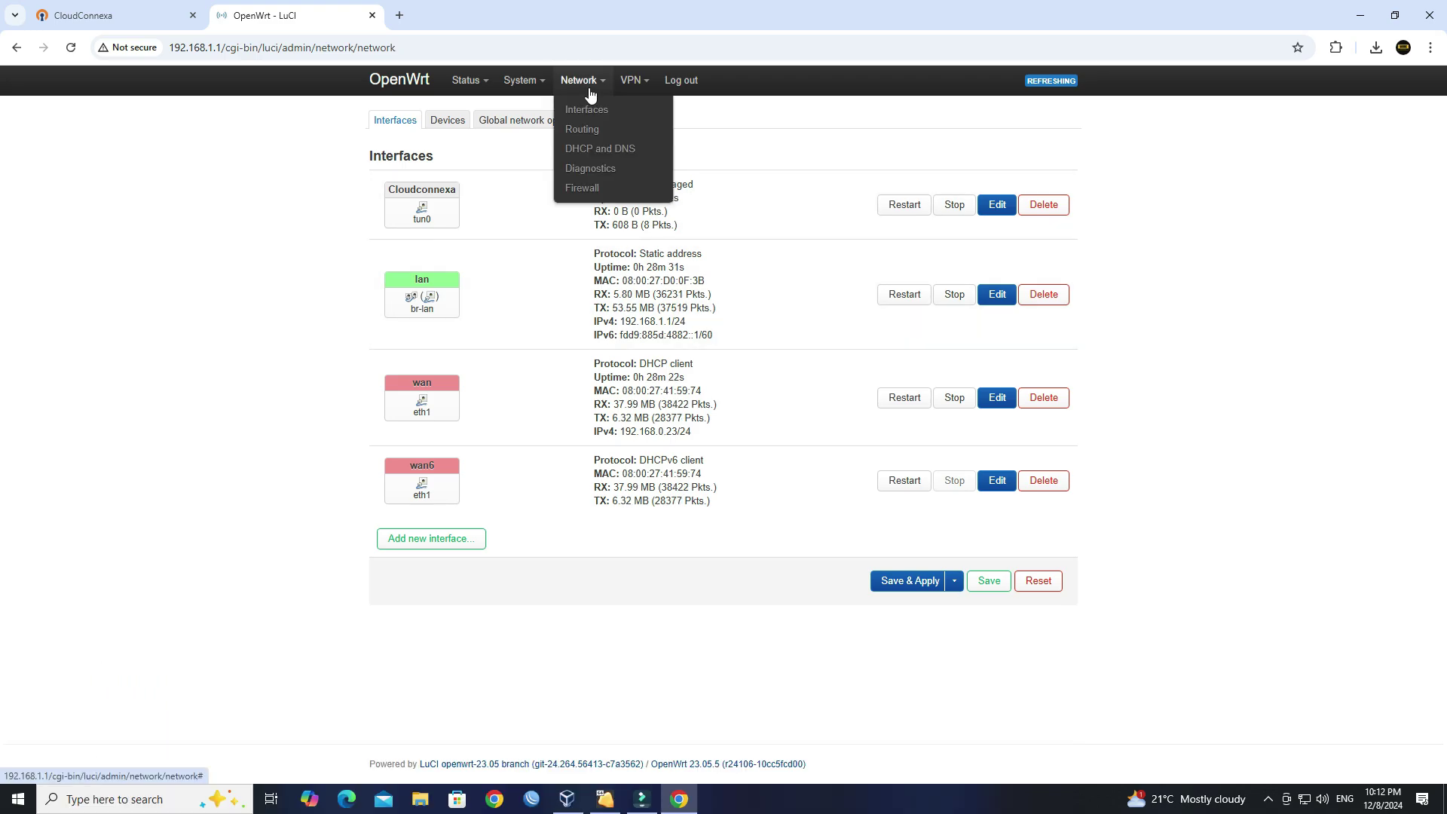
{"action": "left_click", "coordinate": [600, 191]}
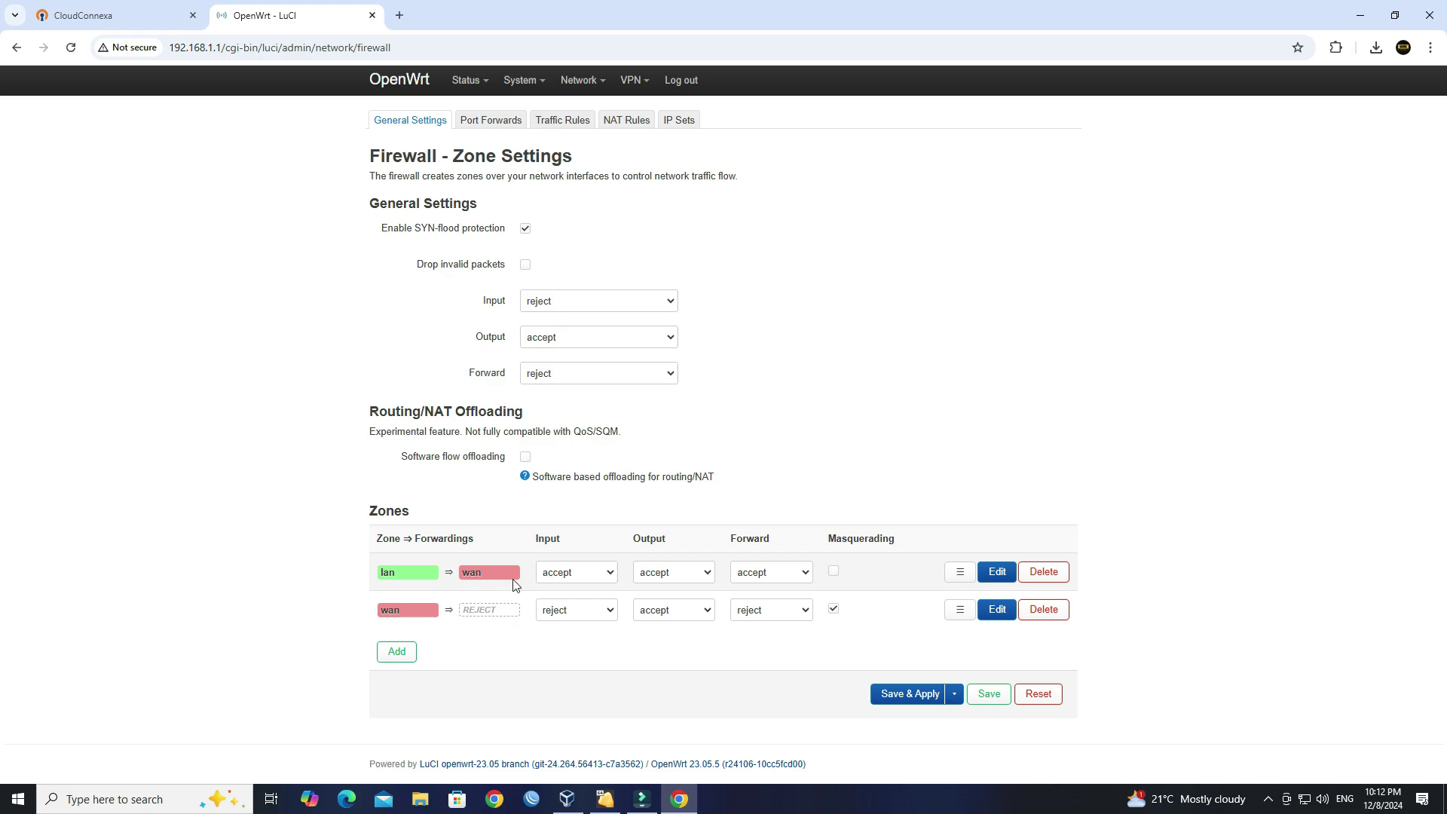
{"action": "left_click", "coordinate": [397, 653]}
{"action": "left_click", "coordinate": [584, 240]}
{"action": "type", "text": "OC"}
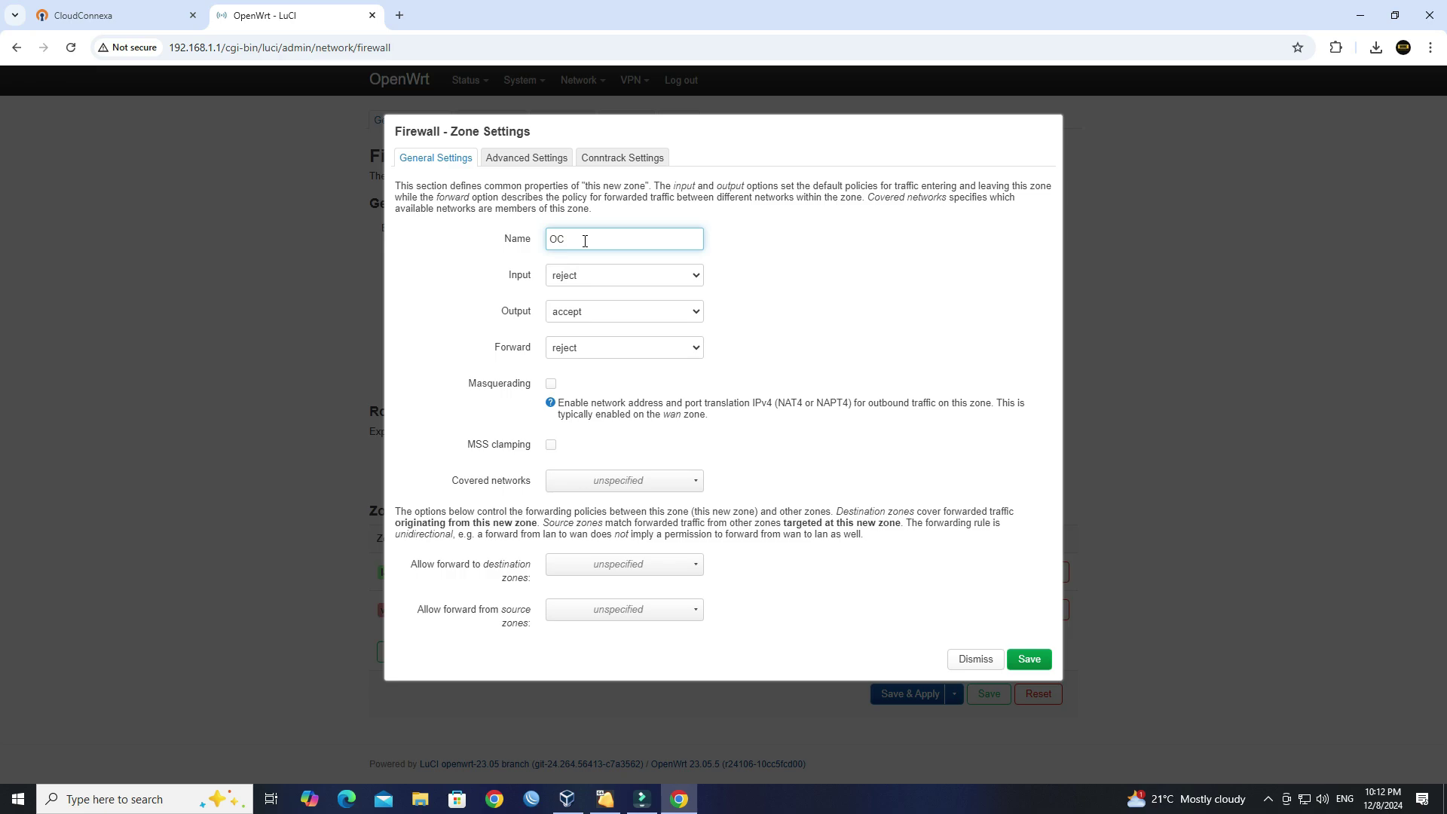
{"action": "left_click", "coordinate": [590, 278]}
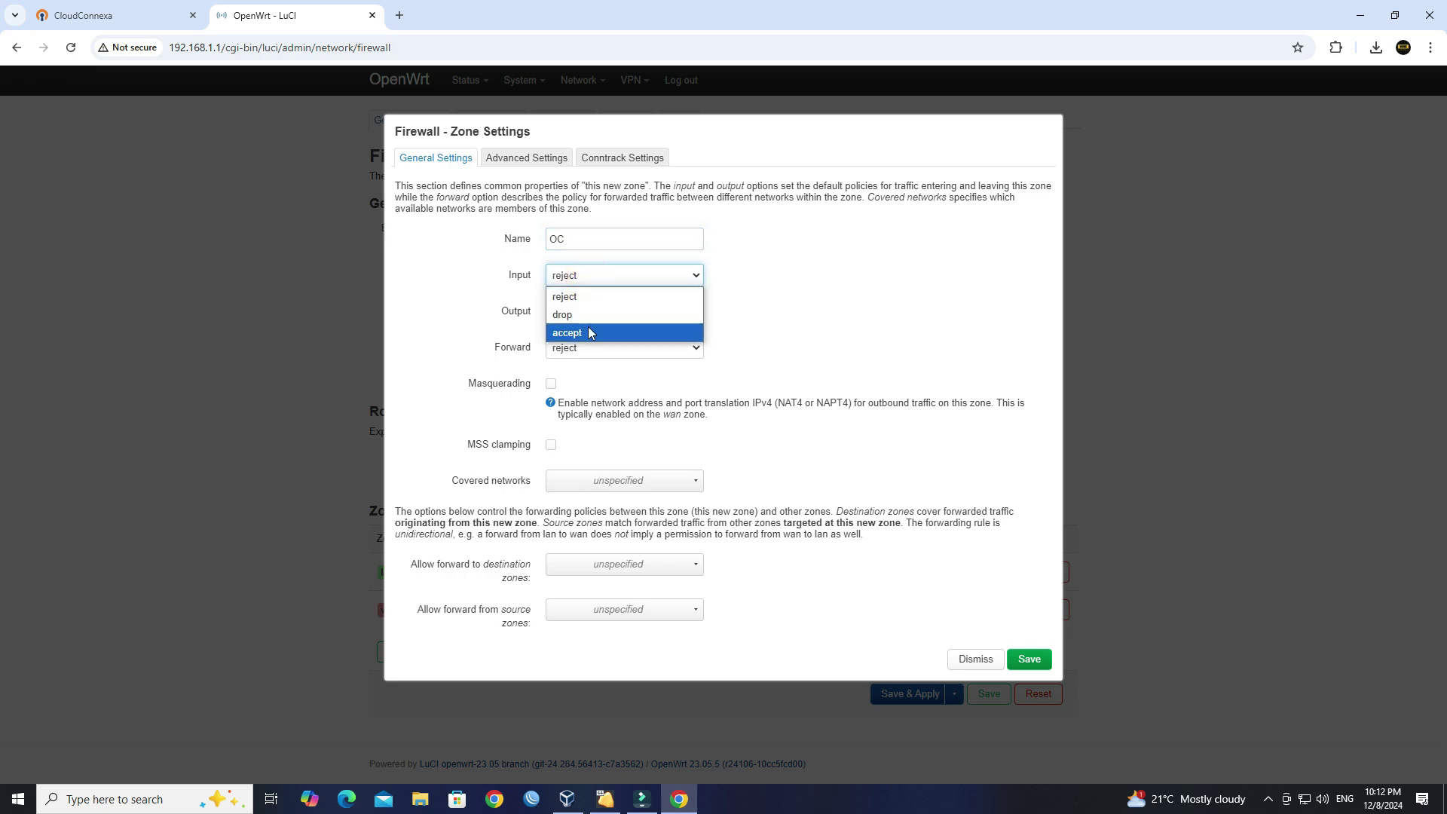
{"action": "left_click", "coordinate": [590, 332]}
{"action": "left_click", "coordinate": [591, 313]}
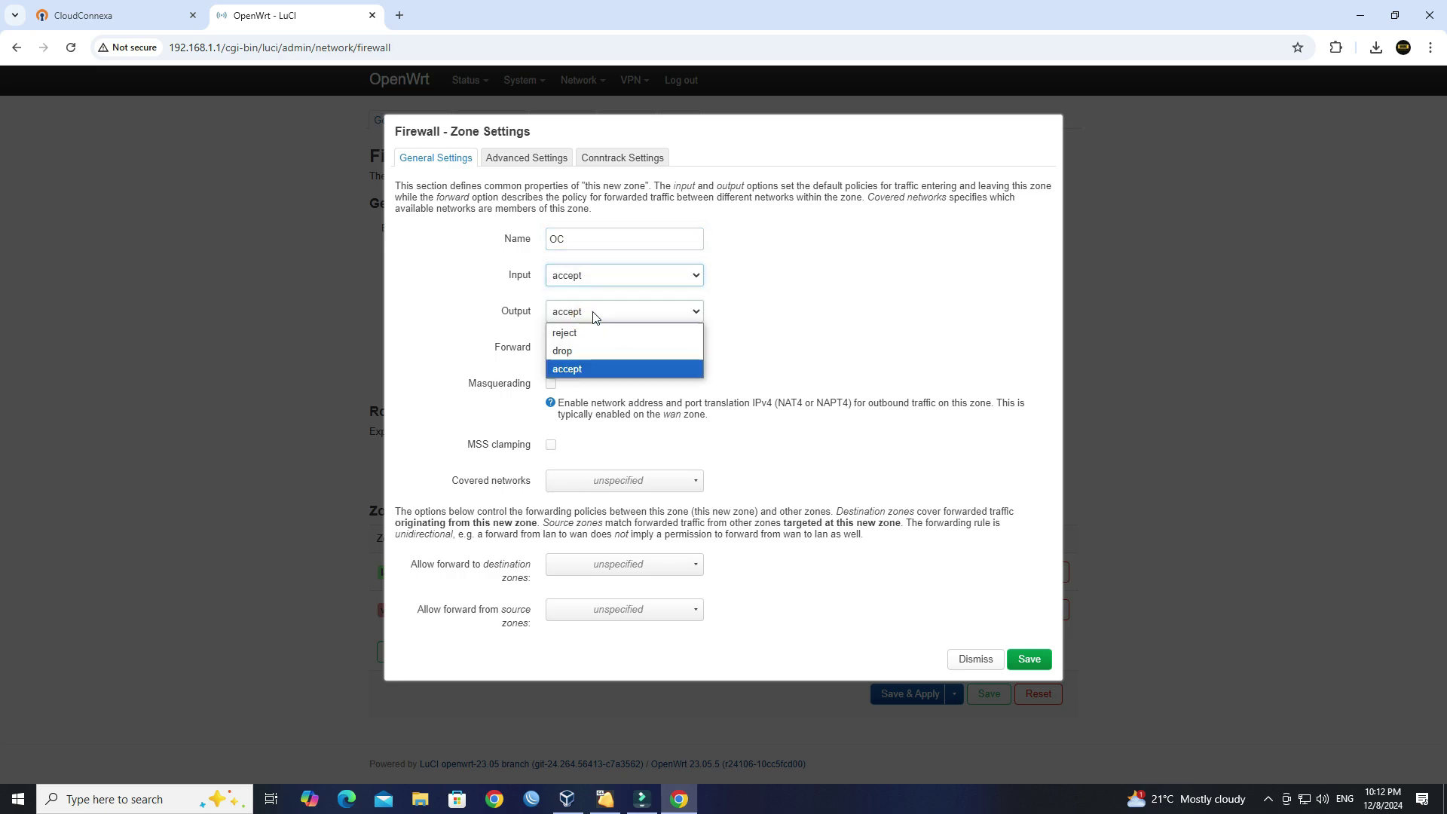
{"action": "left_click", "coordinate": [590, 364]}
{"action": "left_click", "coordinate": [598, 355]}
{"action": "left_click", "coordinate": [595, 402]}
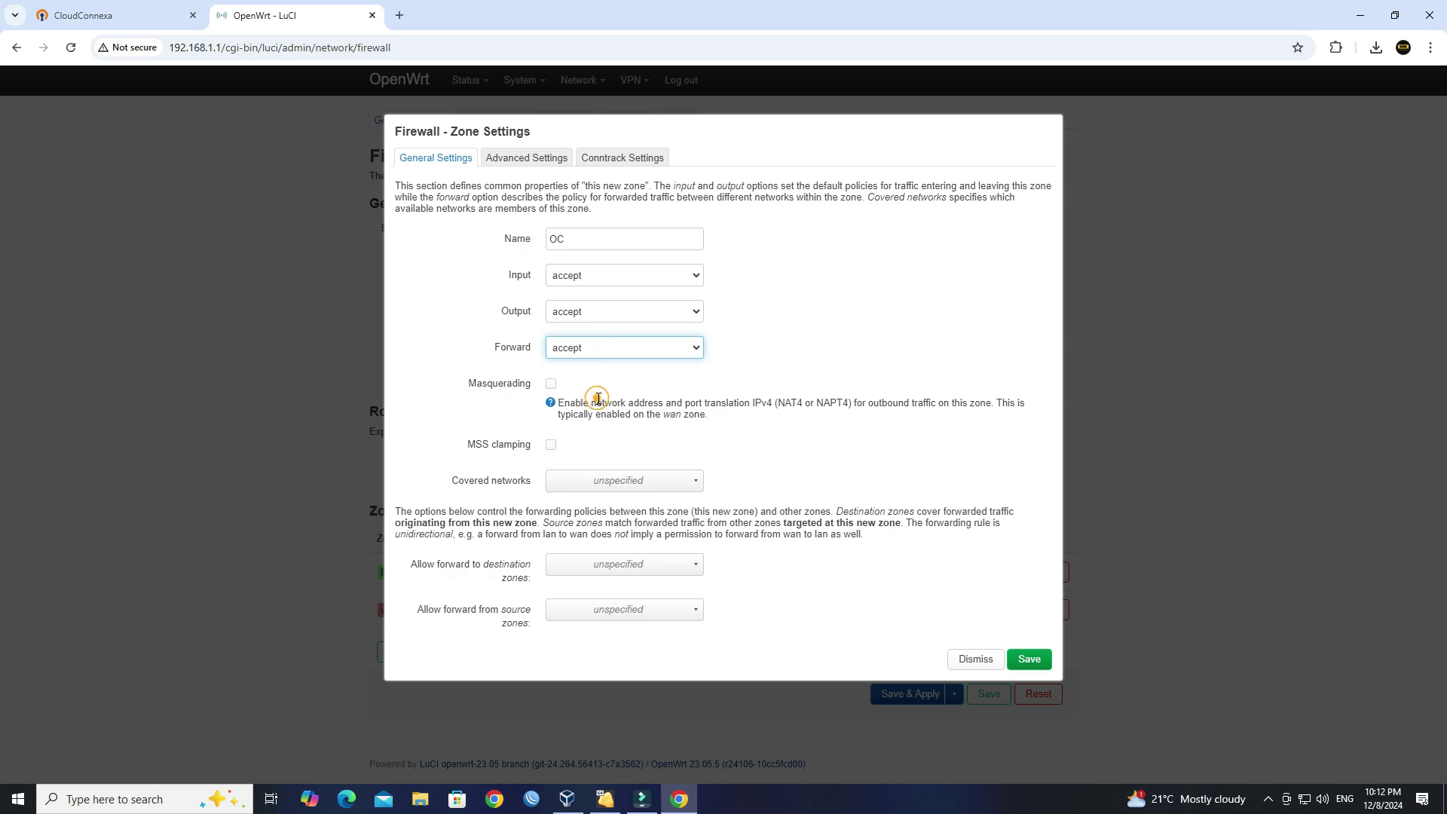
Enable masquerading, cover Cloudconnexa and lan, allow forwarding from lan, and save the zone.
{"action": "left_click", "coordinate": [550, 385]}
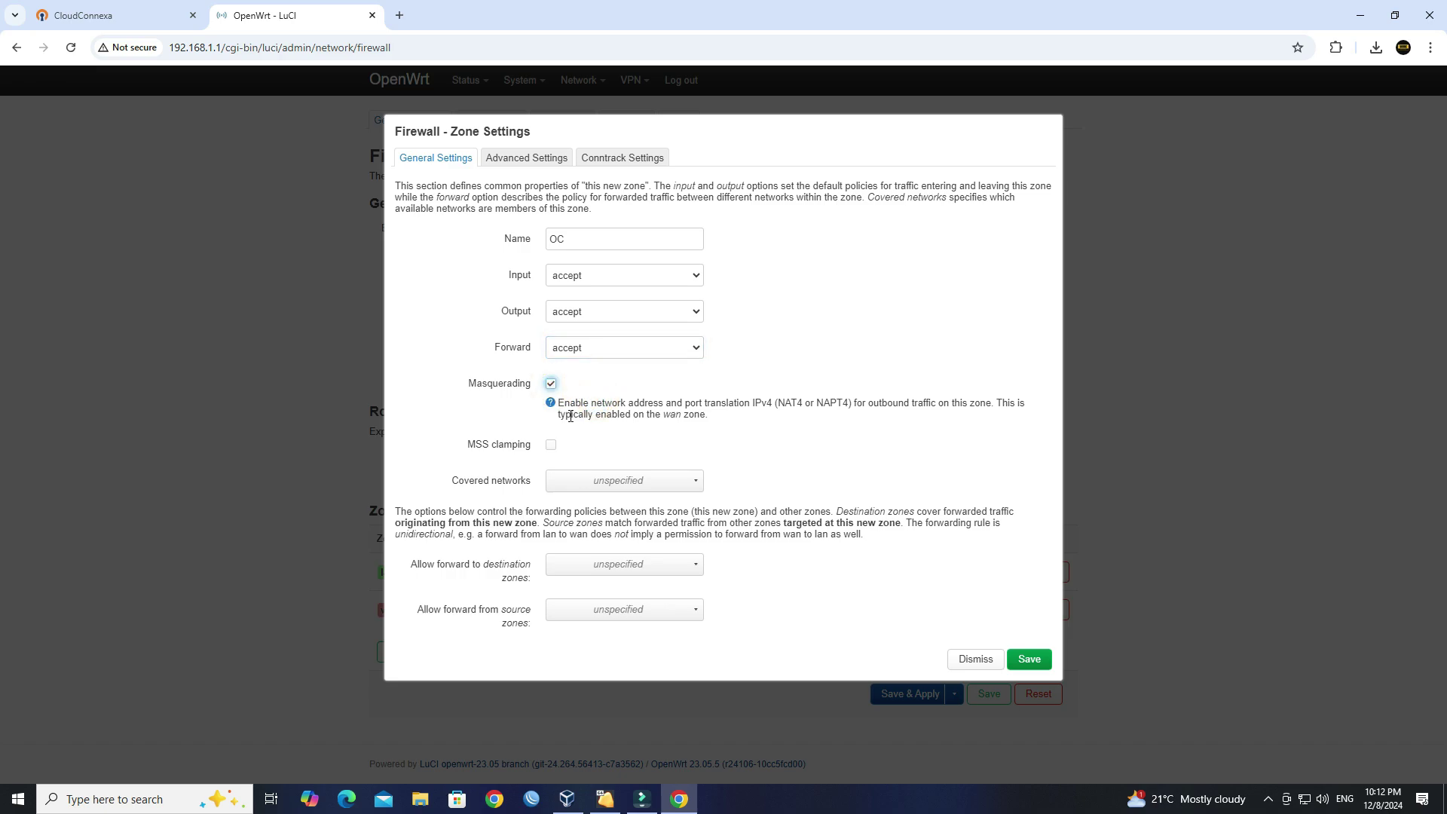
{"action": "left_click", "coordinate": [588, 489]}
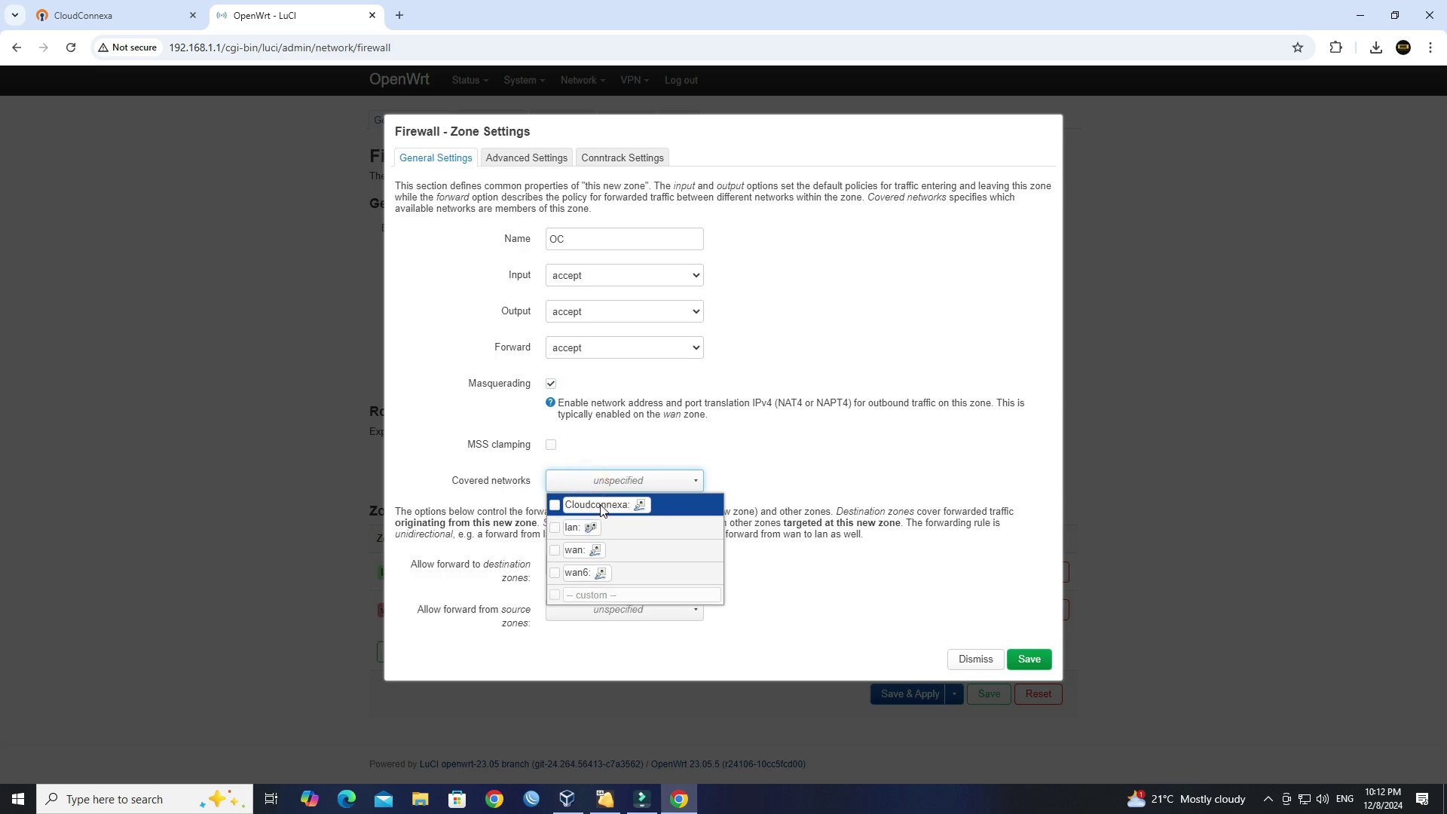
{"action": "left_click", "coordinate": [597, 505]}
{"action": "left_click", "coordinate": [556, 528]}
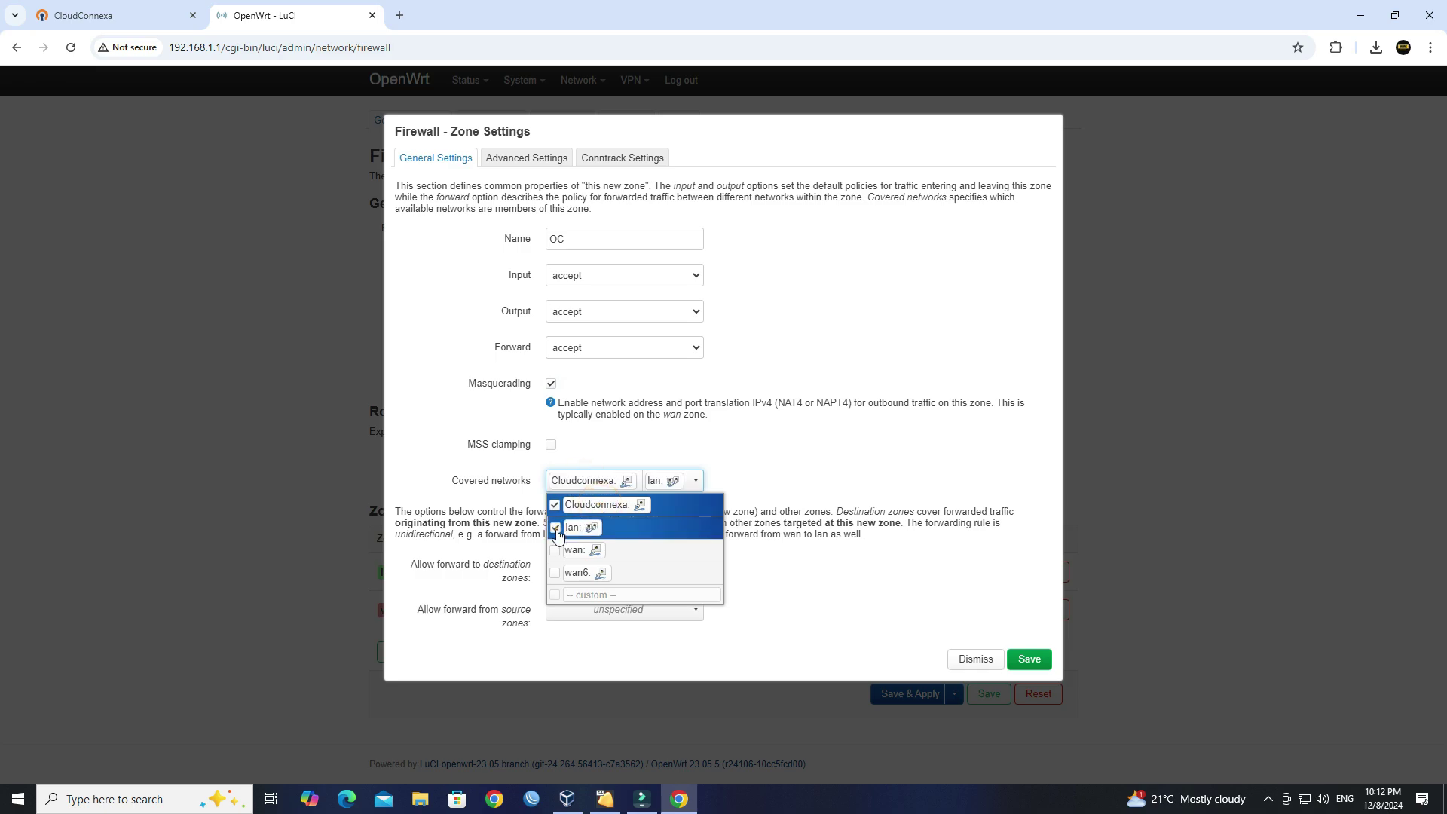
{"action": "left_click", "coordinate": [730, 453]}
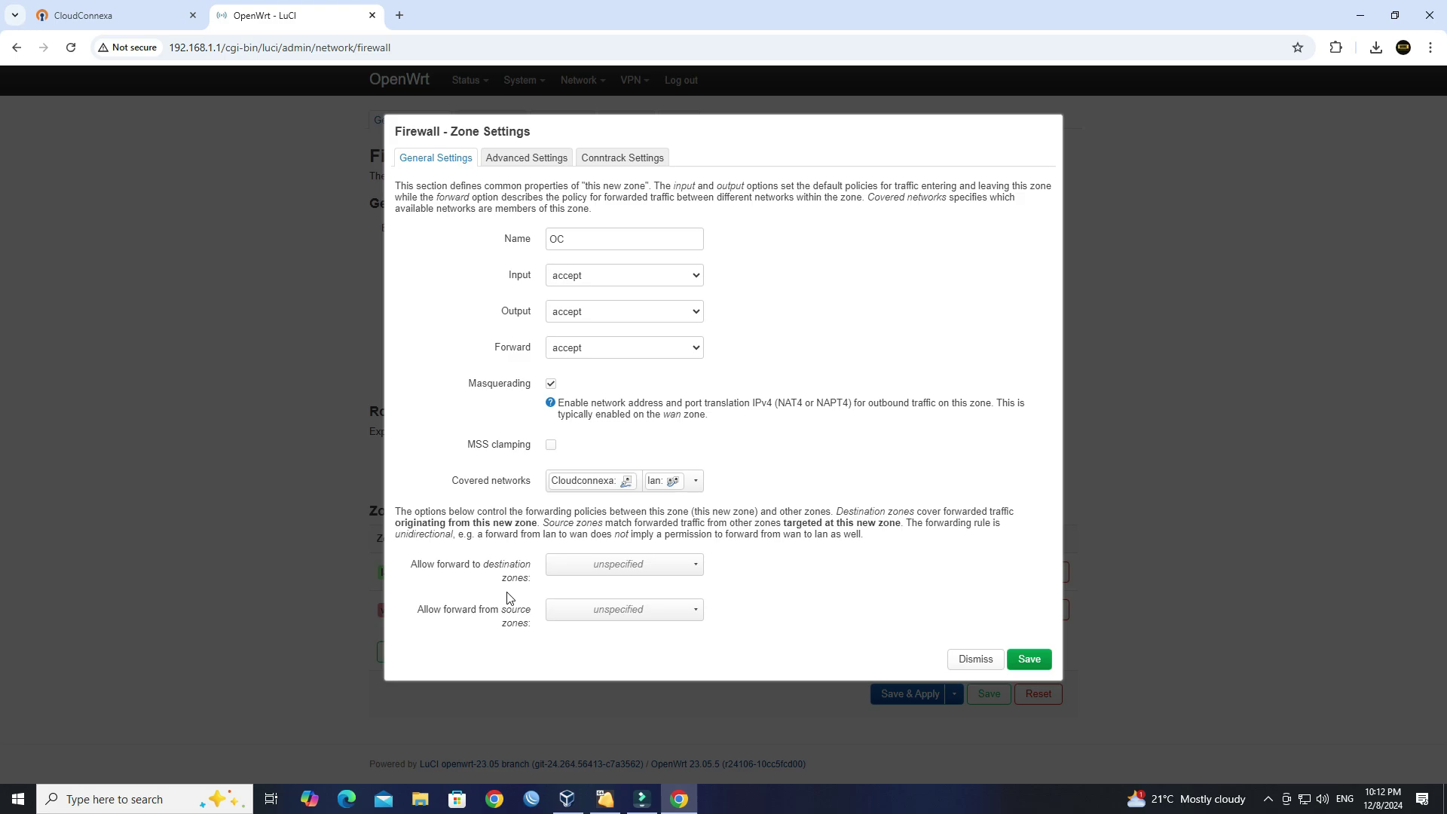
{"action": "left_click", "coordinate": [645, 612]}
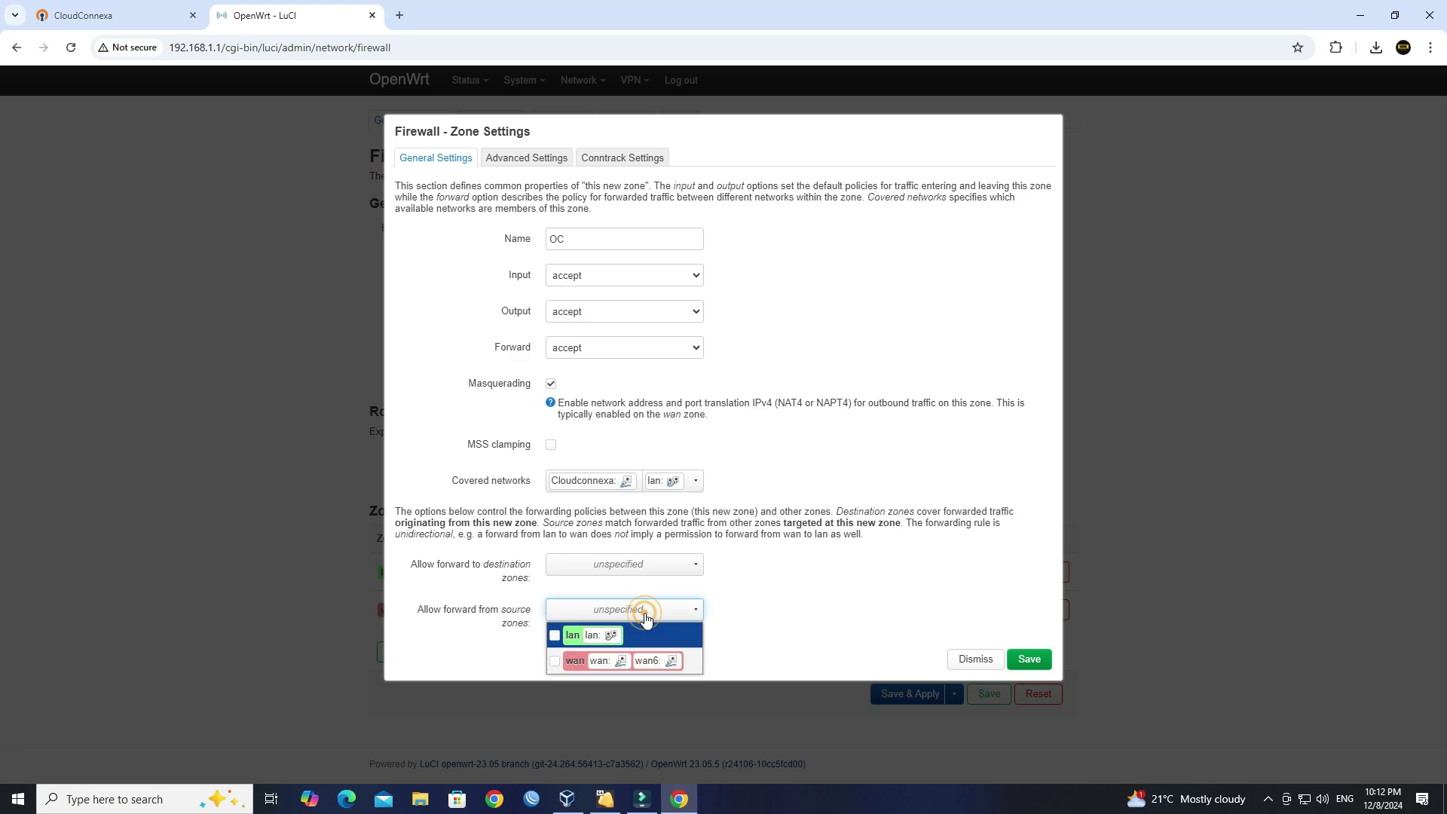
{"action": "left_click", "coordinate": [573, 633]}
{"action": "left_click", "coordinate": [768, 625]}
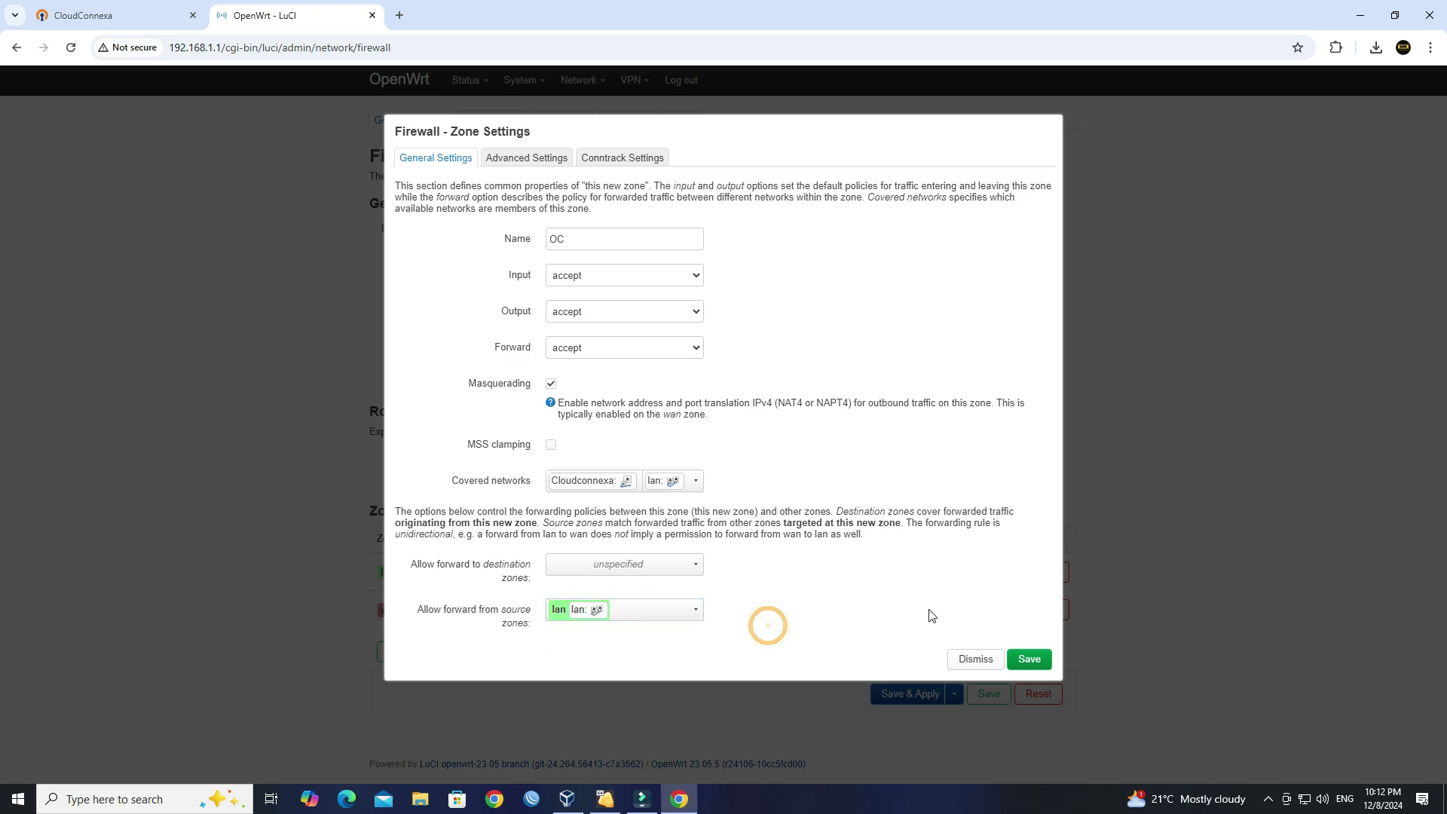
{"action": "left_click", "coordinate": [1031, 661]}
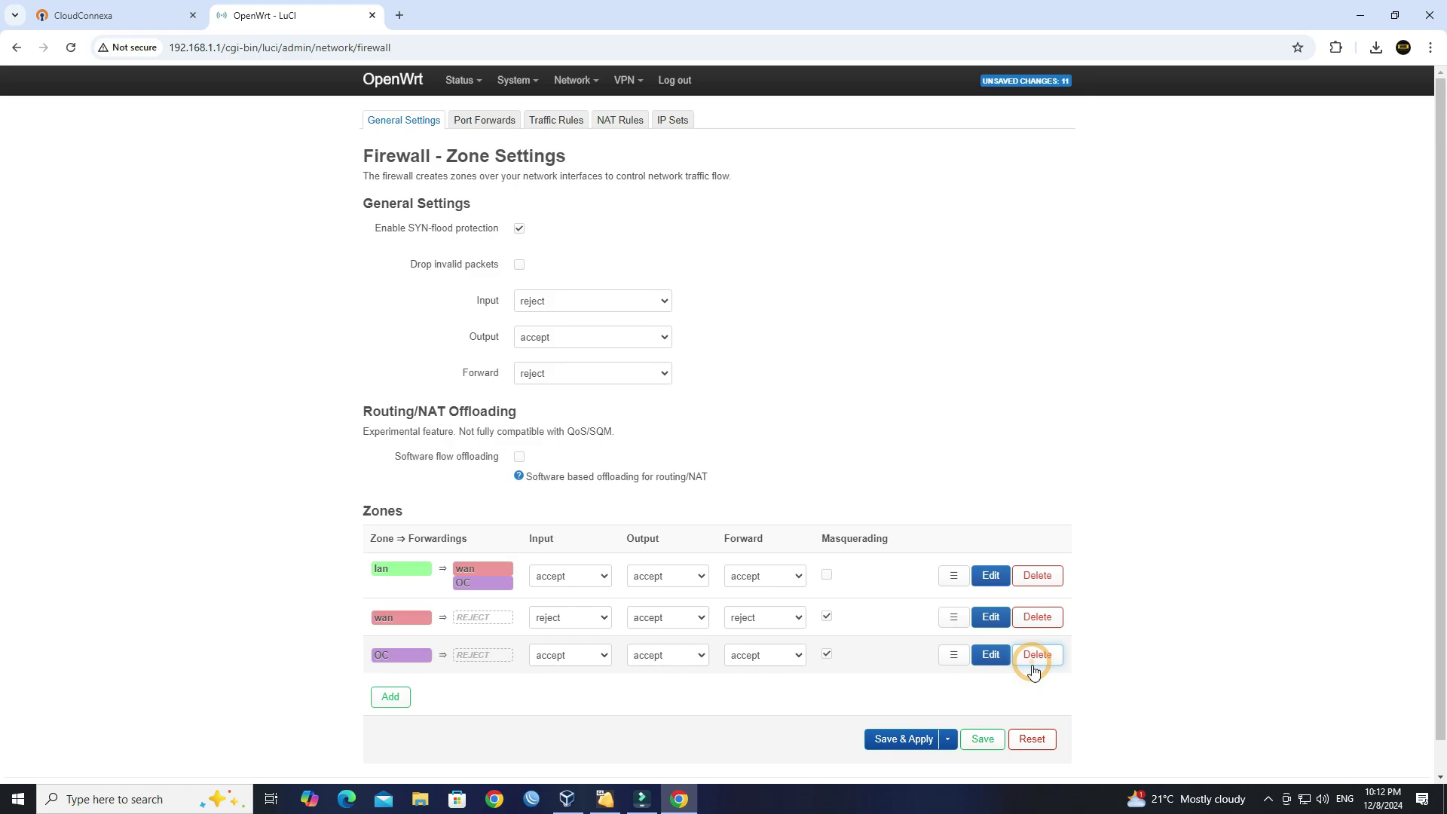
Save & Apply the firewall configuration.
{"action": "left_click", "coordinate": [921, 740]}
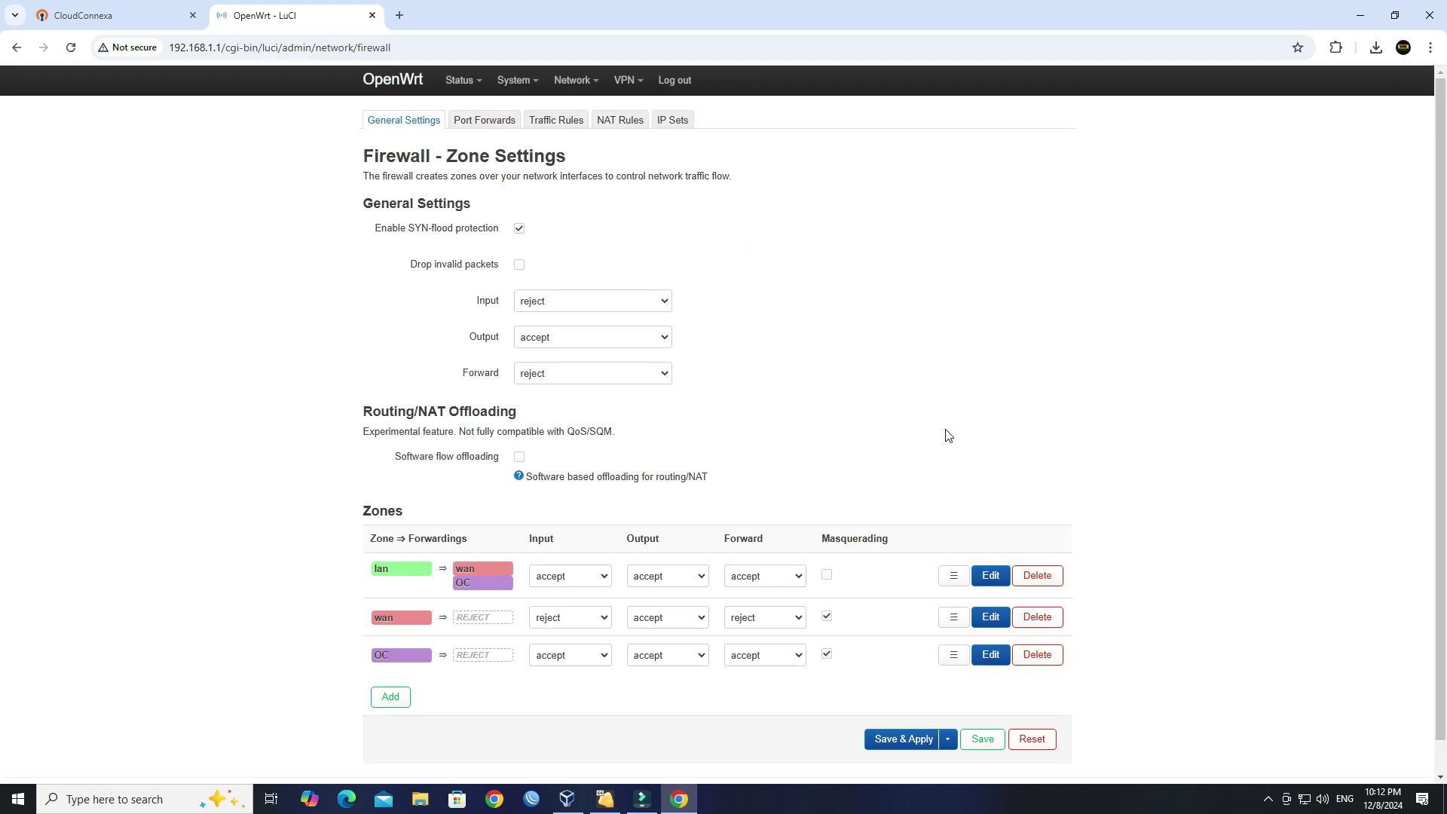
{"action": "scroll", "coordinate": [897, 443], "scroll_direction": "down", "scroll_amount": 1}
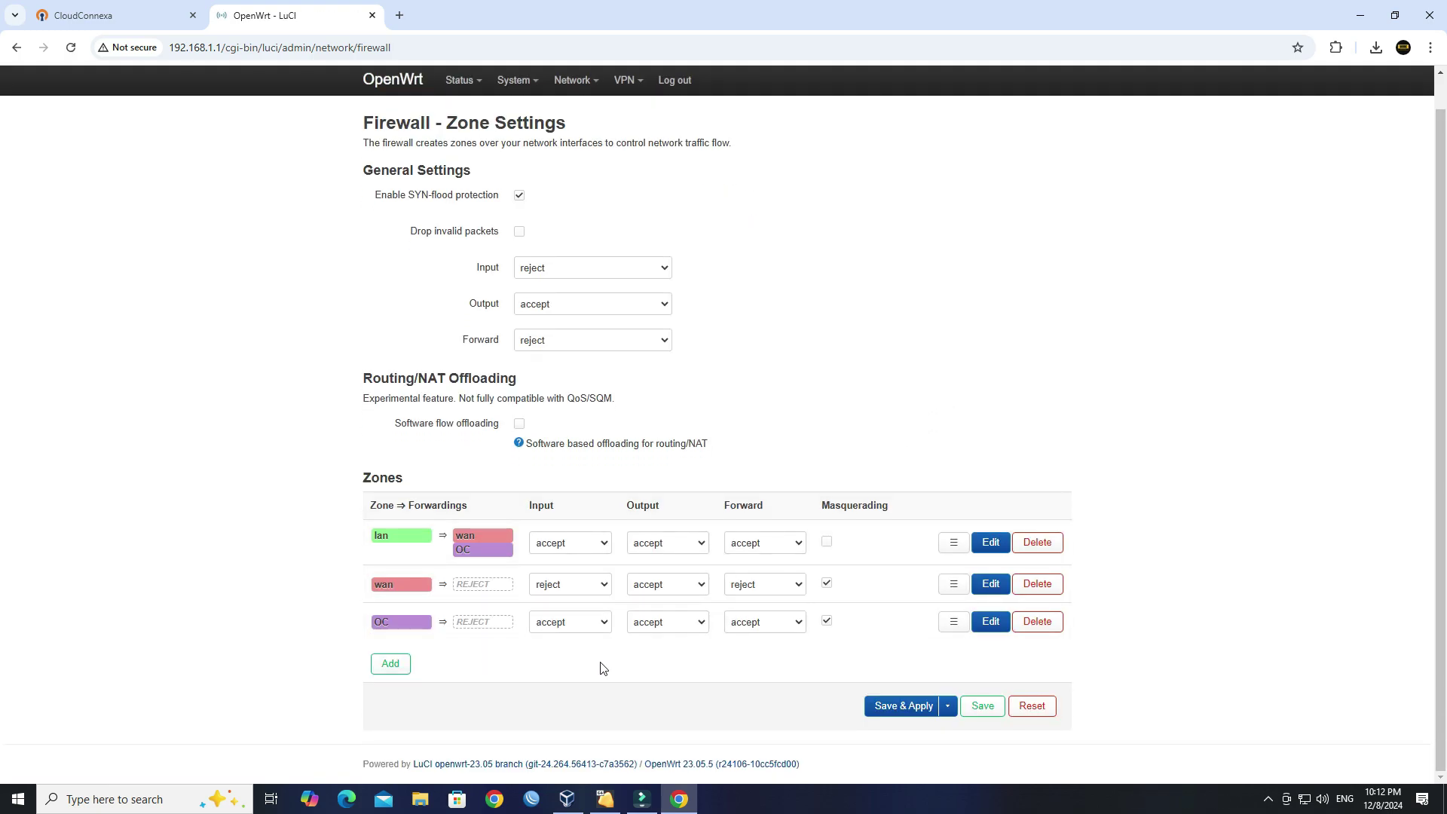
{"action": "scroll", "coordinate": [631, 315], "scroll_direction": "up", "scroll_amount": 1}
Reboot the router from System > Reboot.
{"action": "mouse_move", "coordinate": [514, 81]}
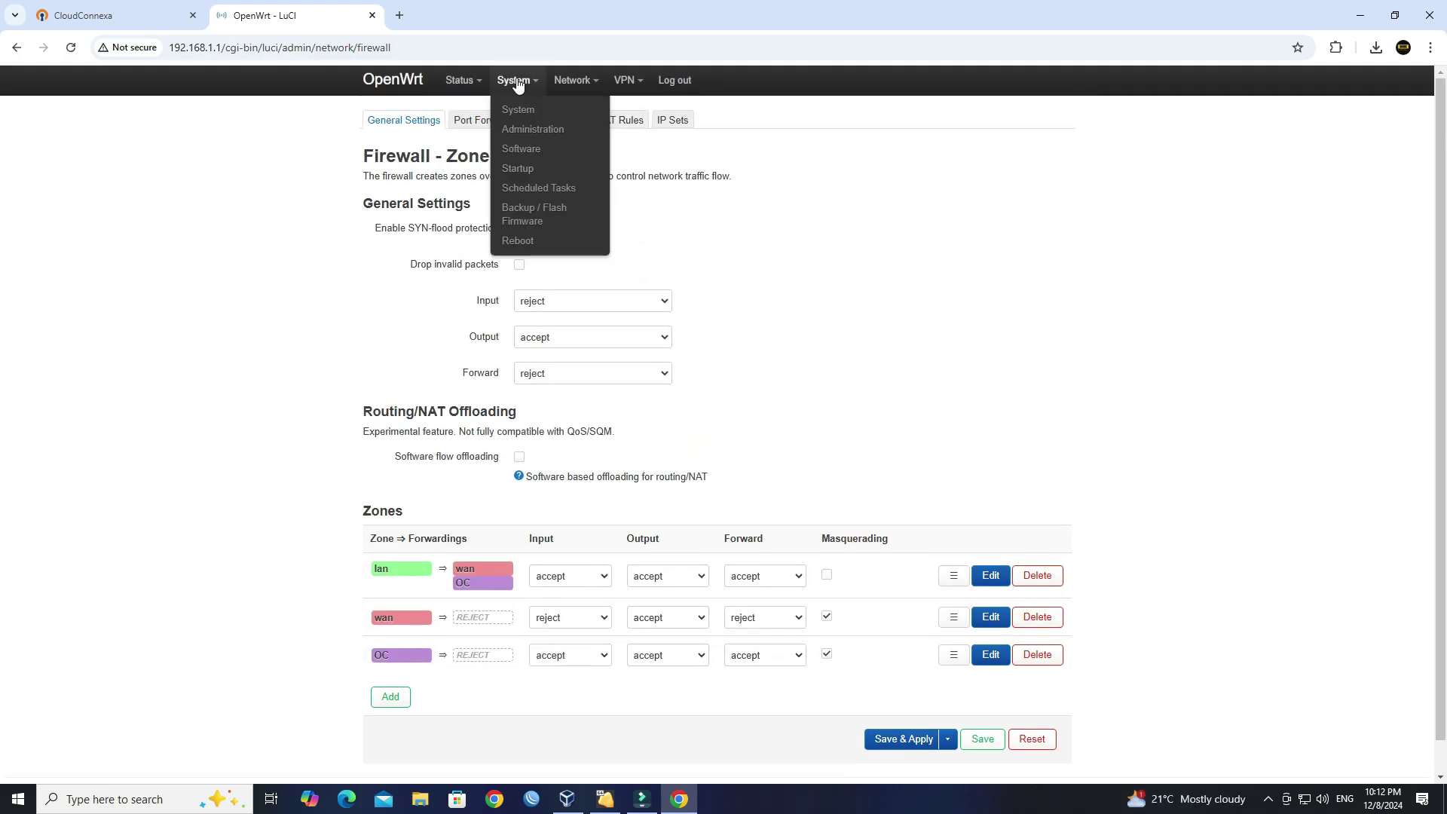
{"action": "left_click", "coordinate": [542, 239]}
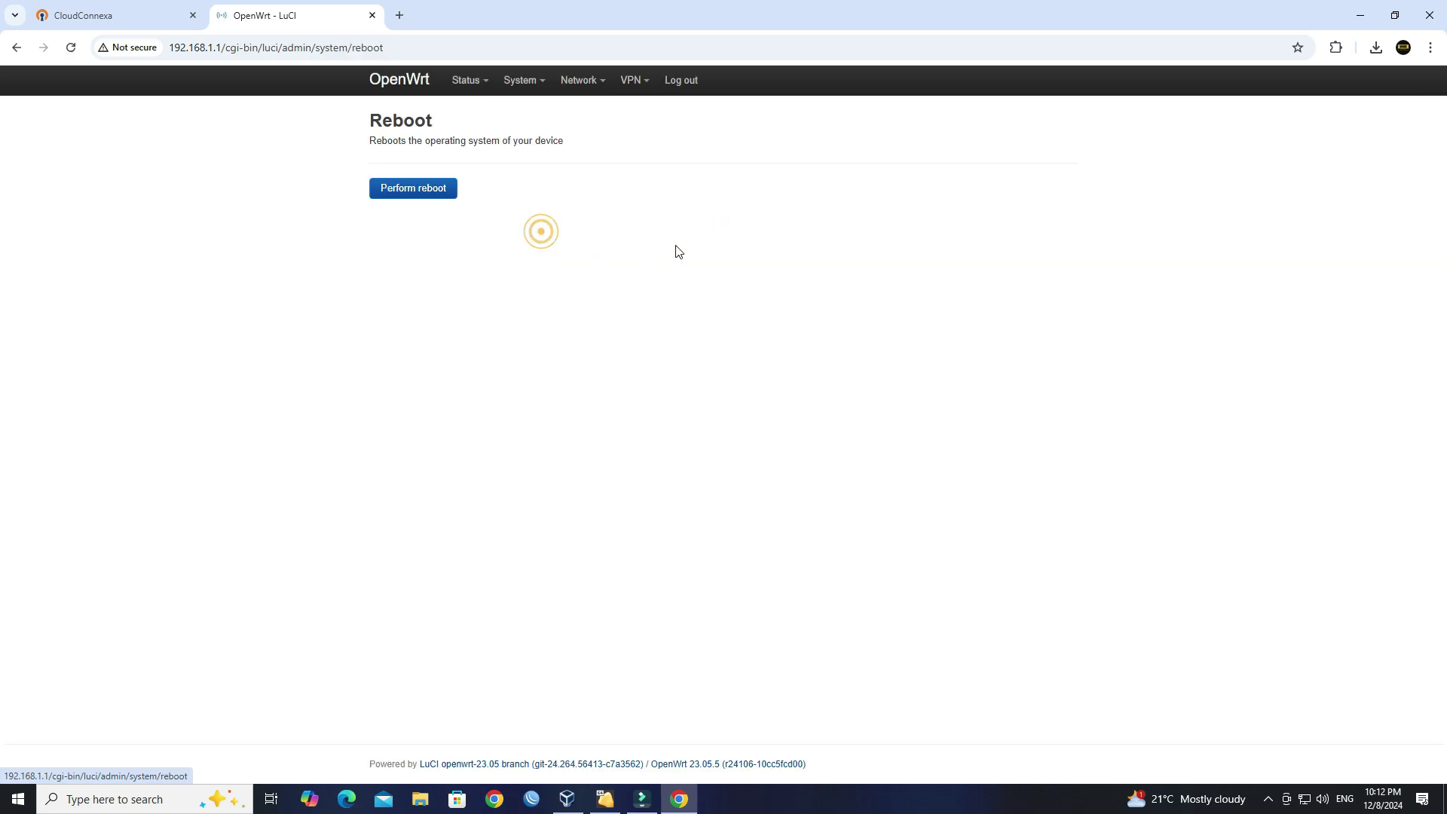
{"action": "left_click", "coordinate": [432, 189]}
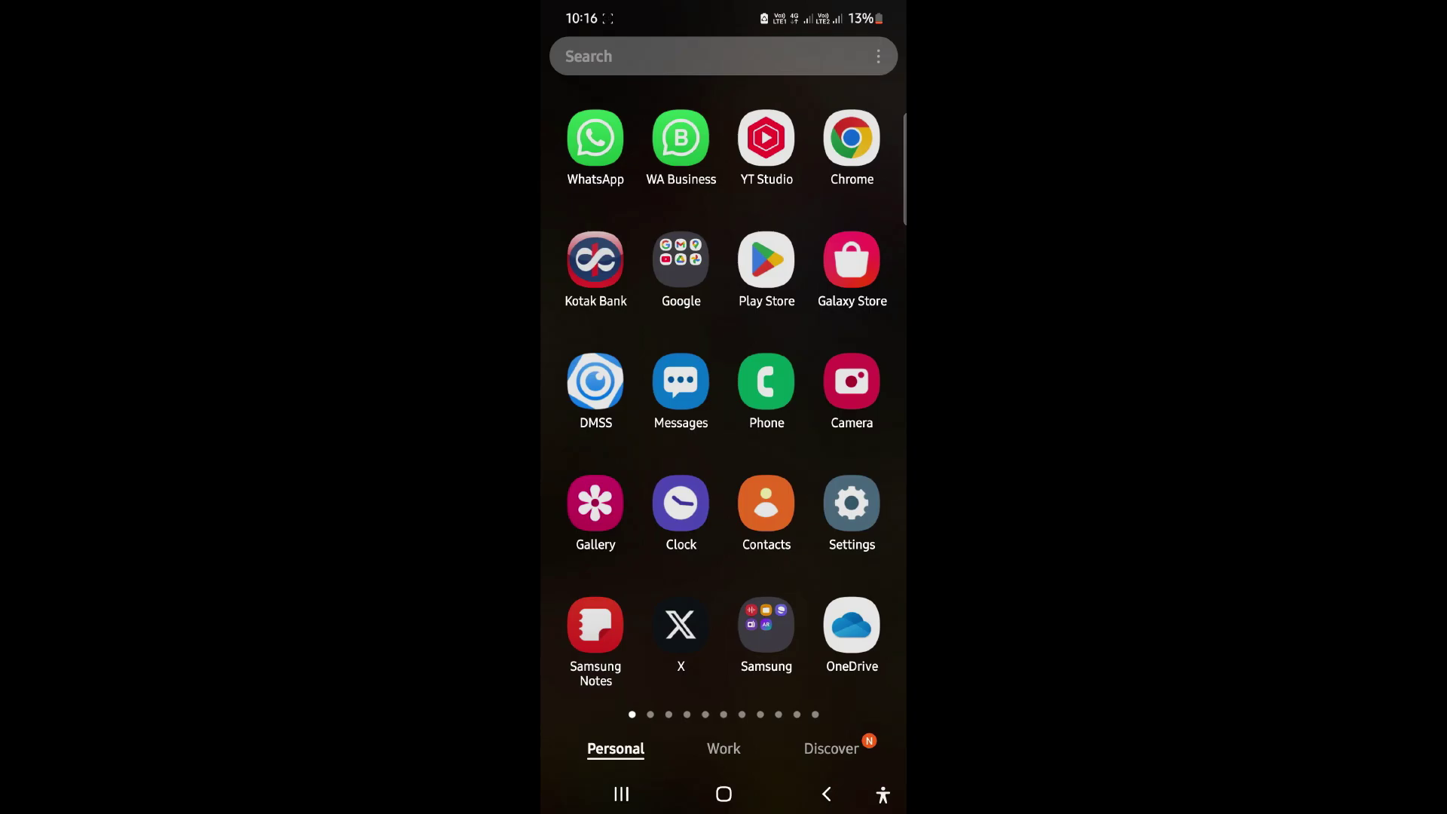
Search the installed apps for 'open' to bring up OpenVPN Connect.
{"action": "left_click", "coordinate": [603, 55]}
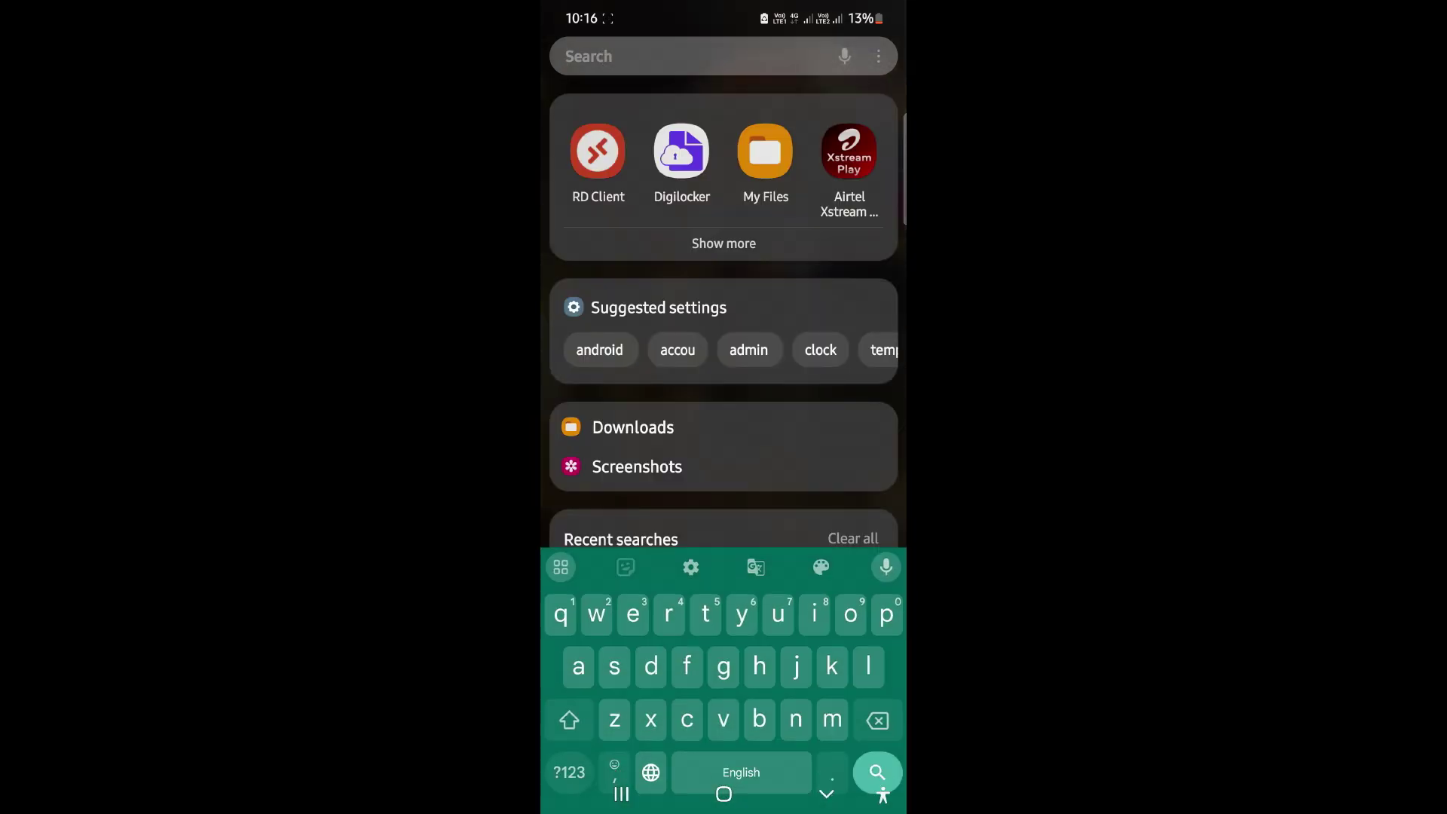
{"action": "type", "text": "open"}
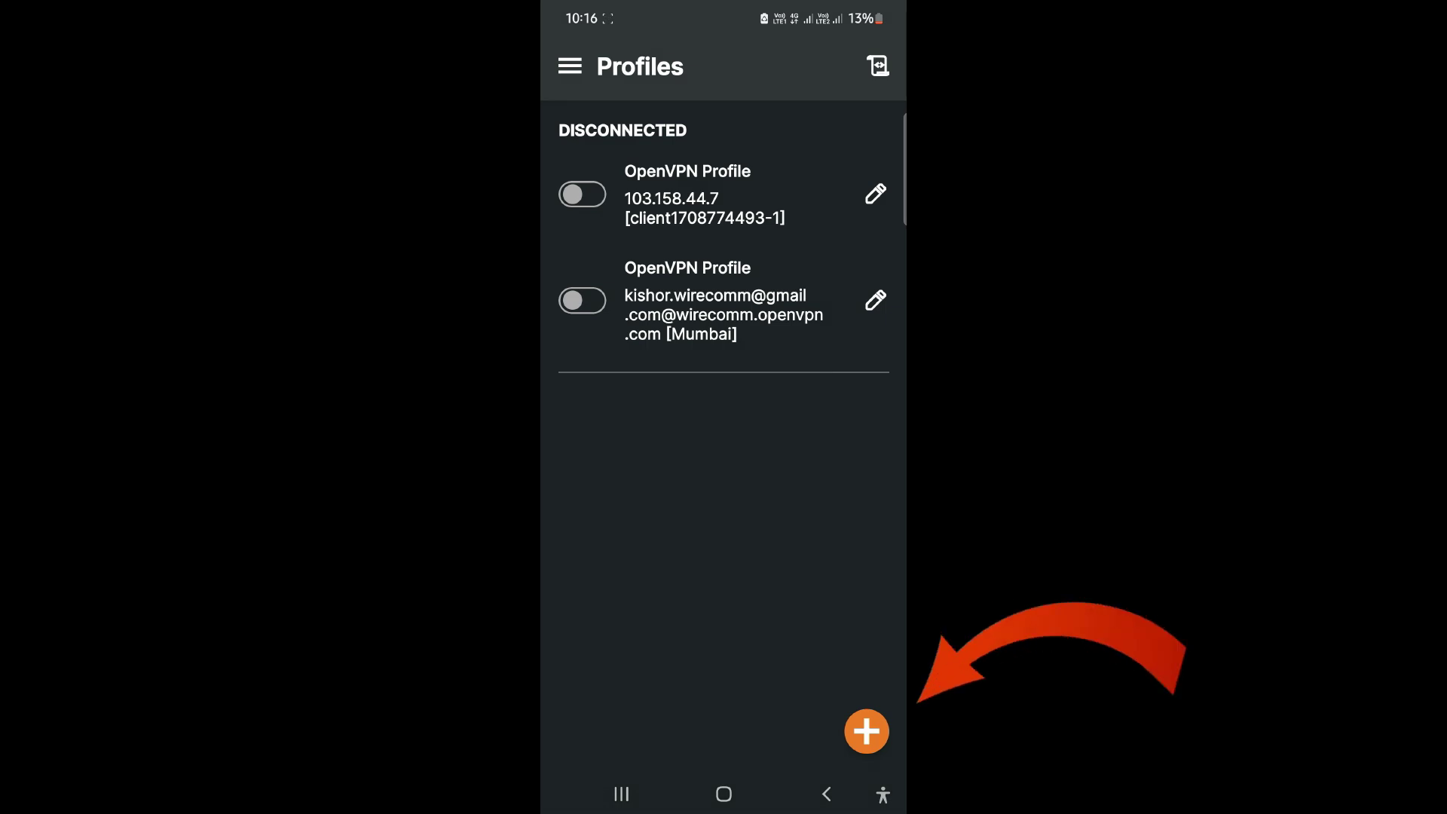
Add a new profile by URL from wirenetworks.openvpn.com and continue to the CloudConnexa sign-in.
{"action": "left_click", "coordinate": [866, 731]}
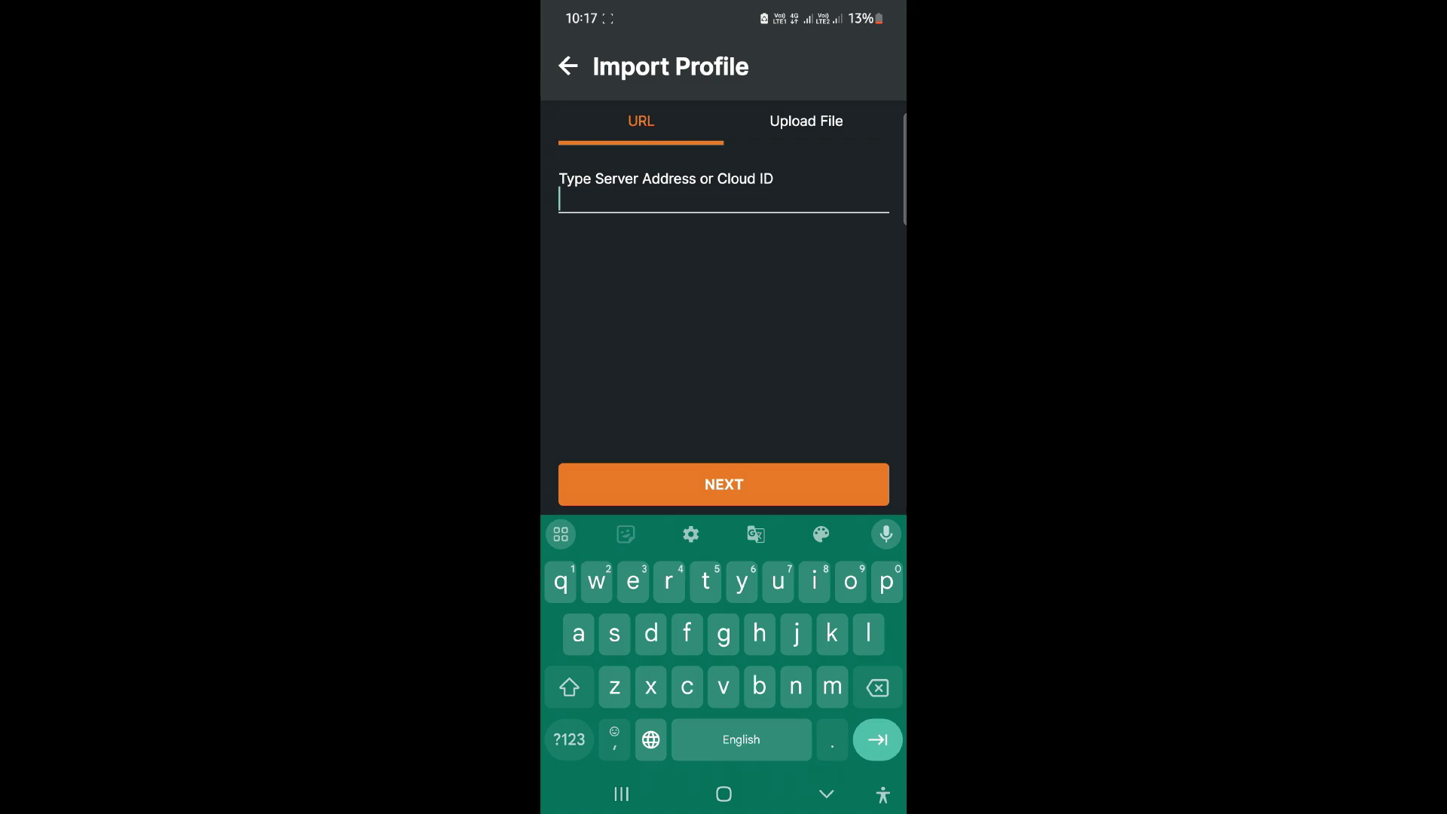
{"action": "left_click", "coordinate": [599, 587]}
{"action": "type", "text": "renet"}
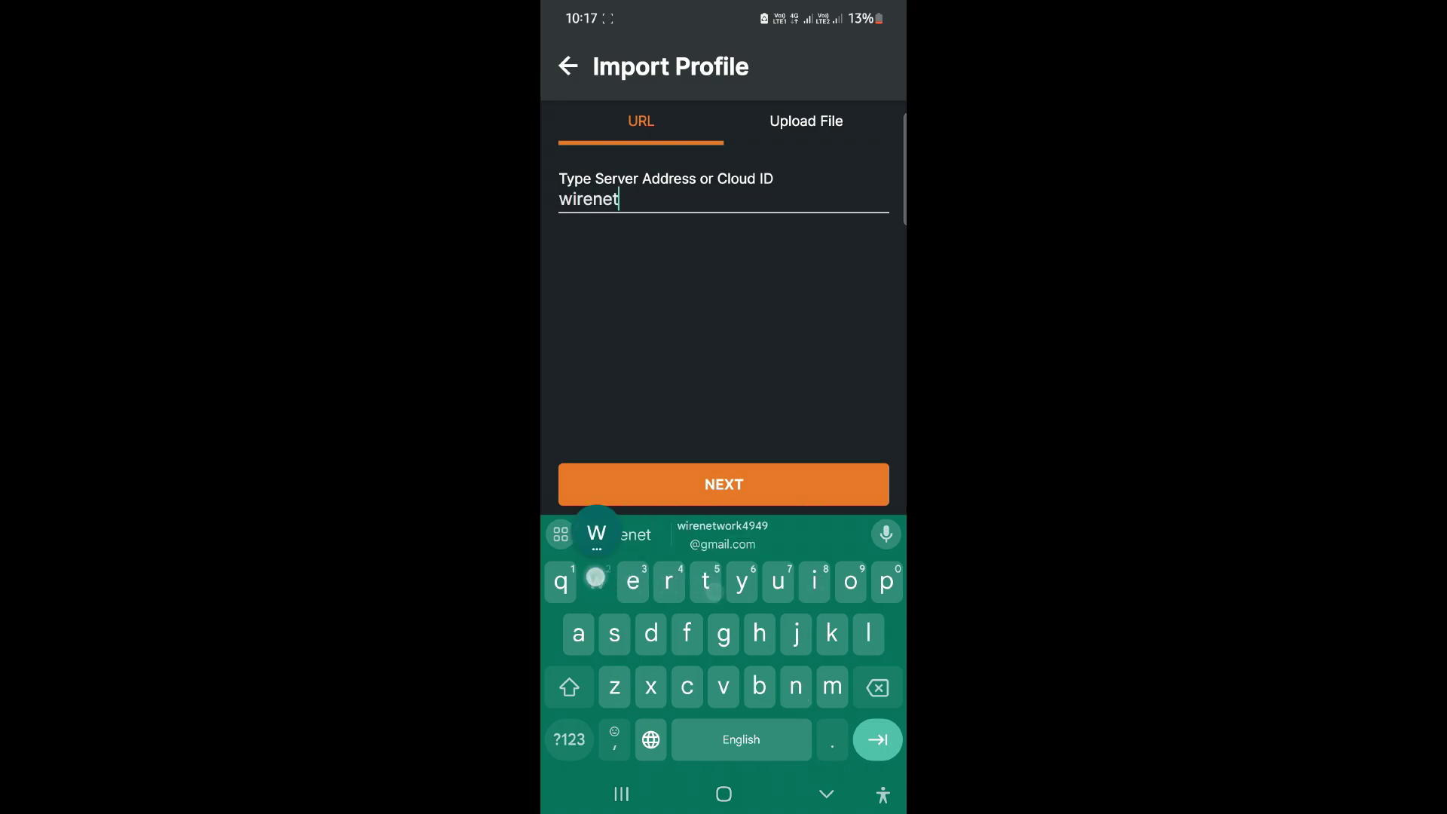
{"action": "type", "text": "works"}
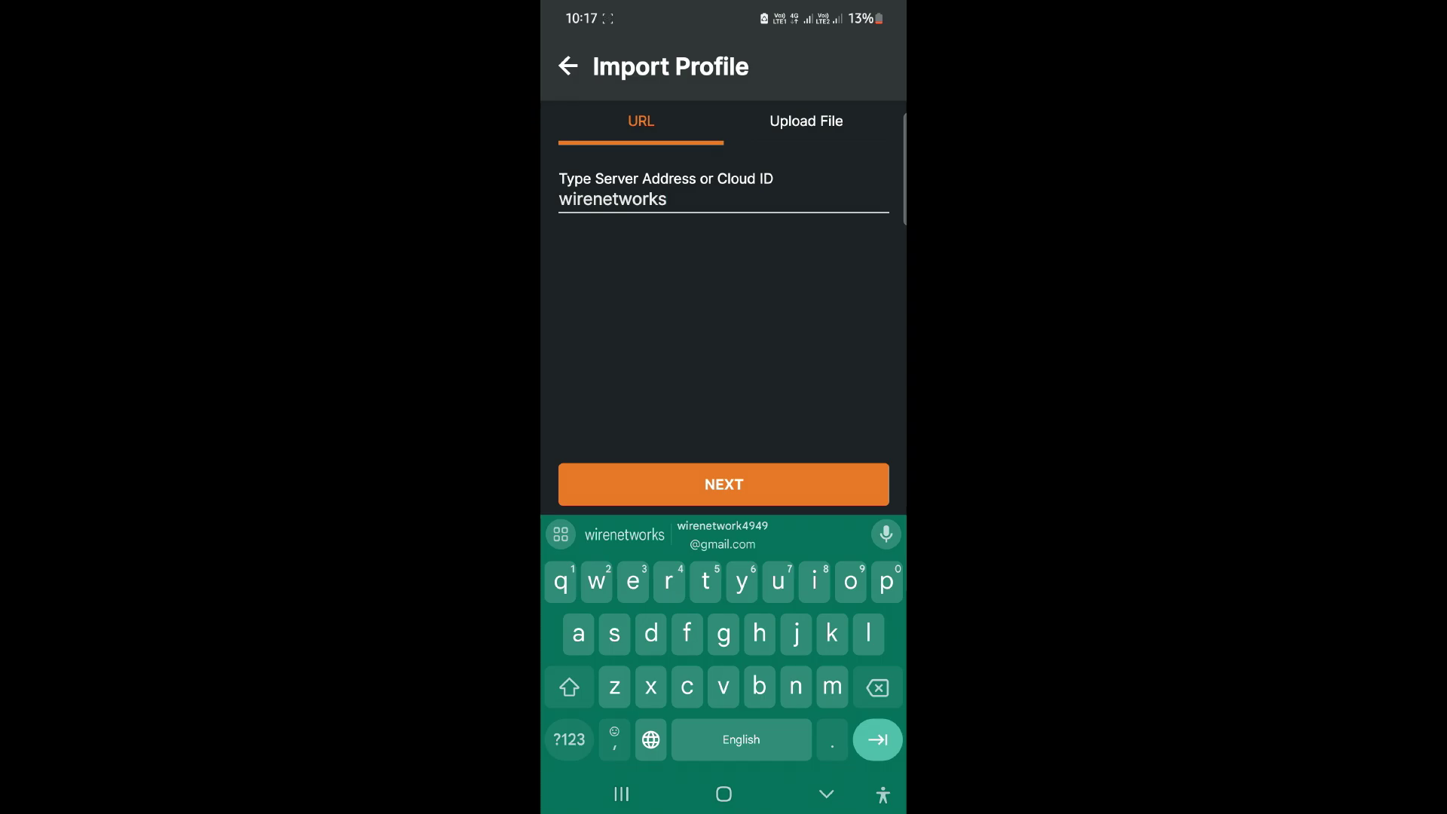
{"action": "type", "text": ".open"}
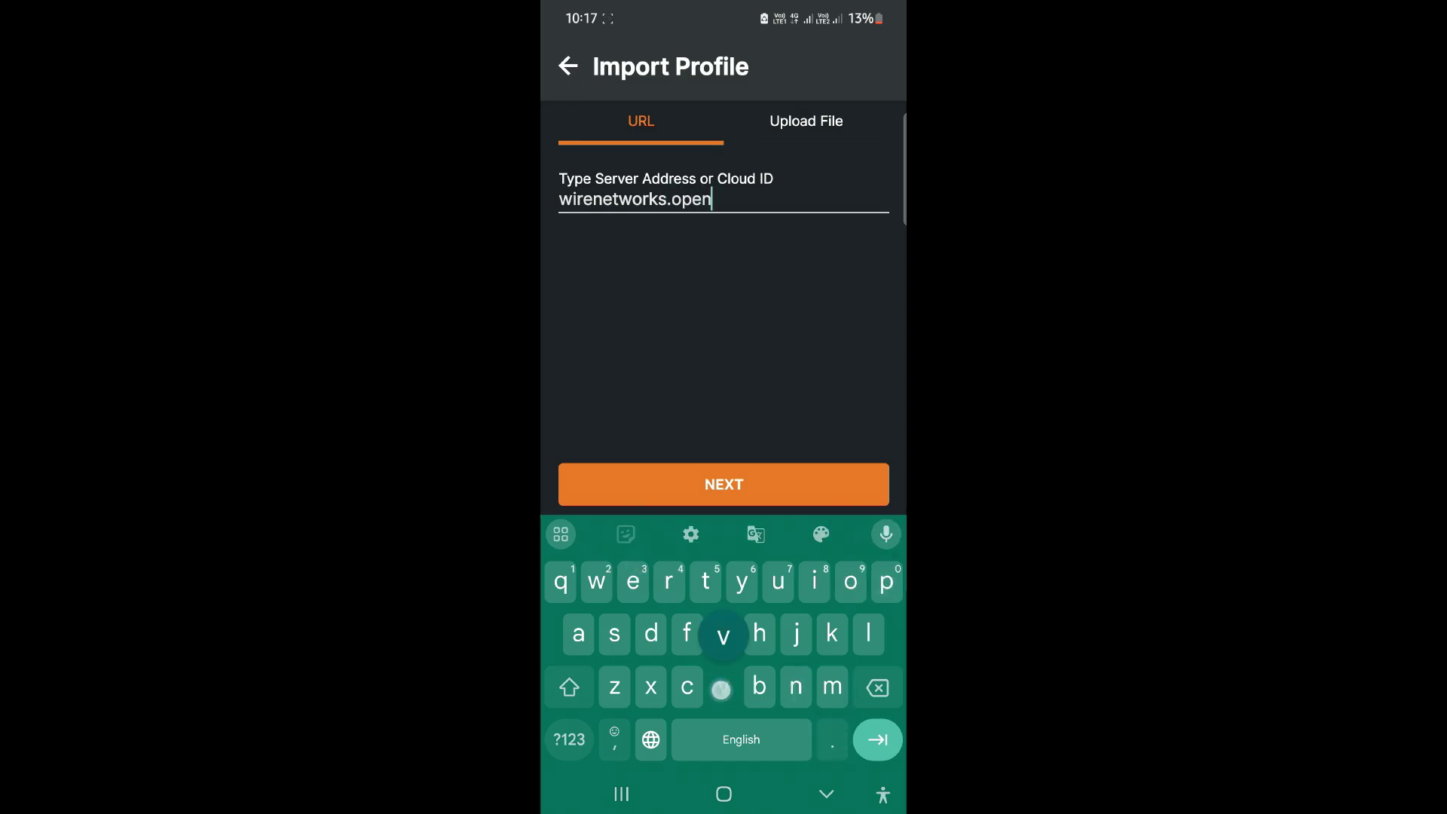
{"action": "type", "text": "vpn.co"}
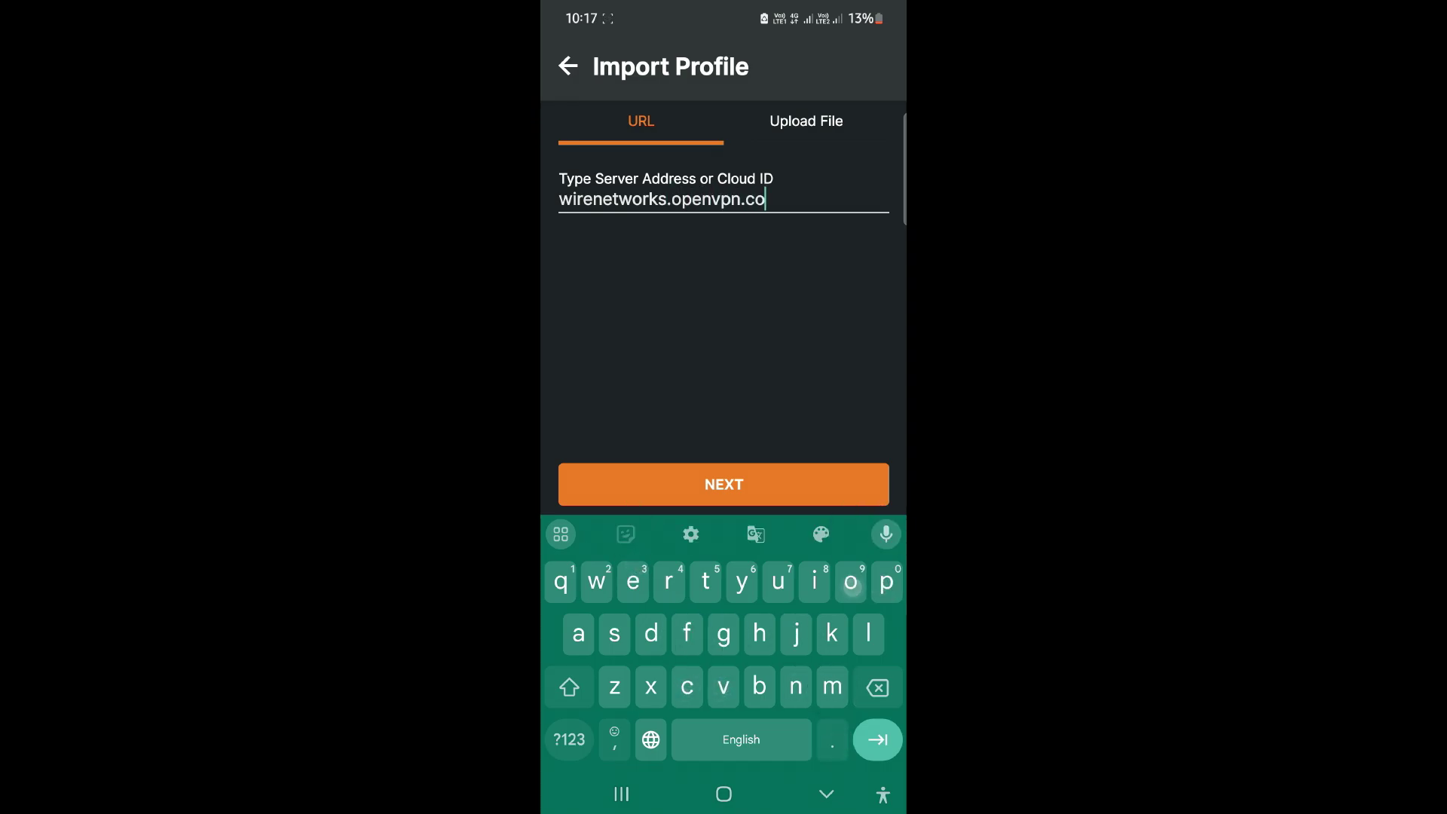
{"action": "type", "text": "m"}
{"action": "left_click", "coordinate": [645, 485]}
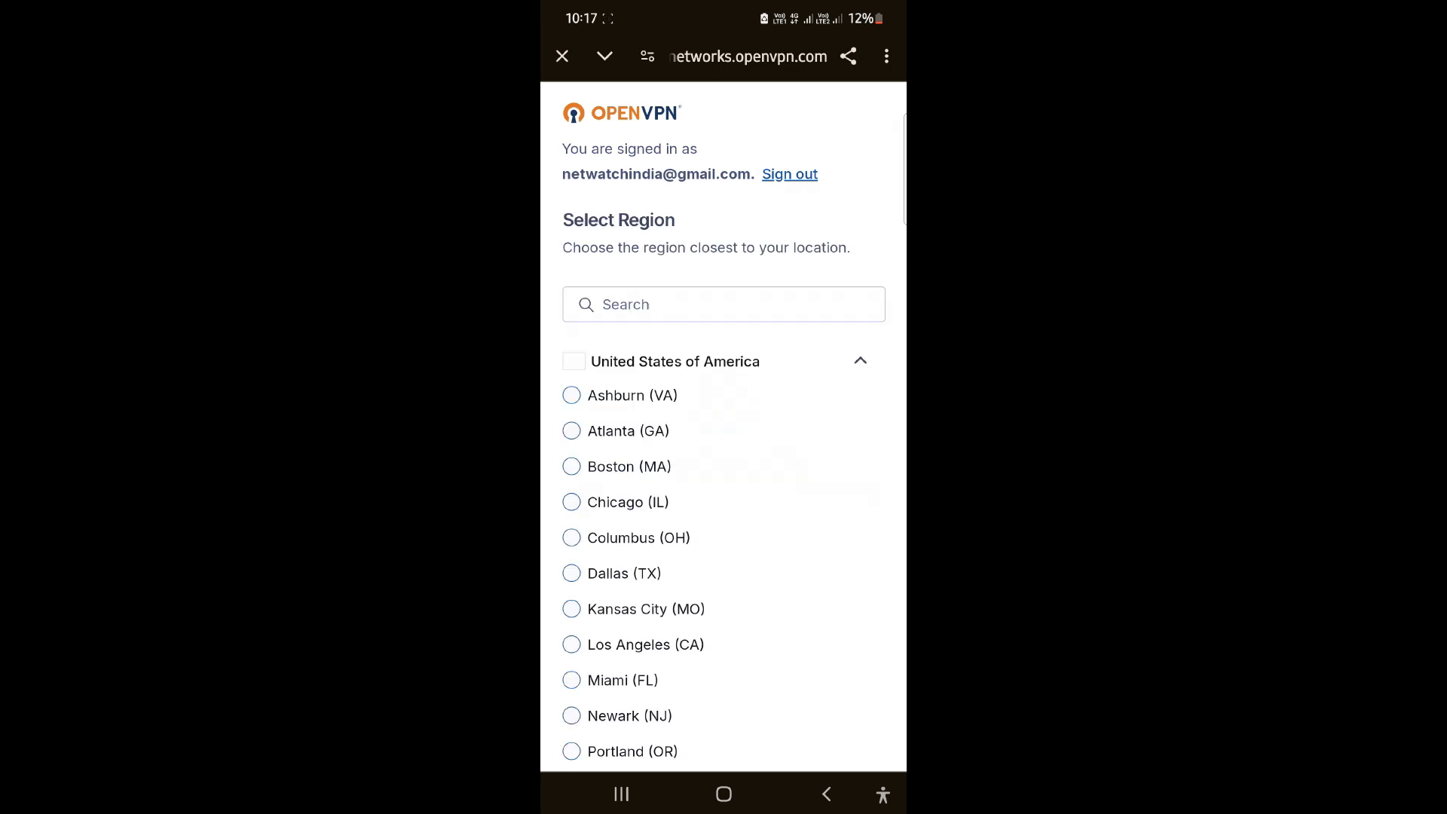
Search regions for 'Mum', pick Mumbai, continue, and confirm the profile import.
{"action": "left_click", "coordinate": [703, 300]}
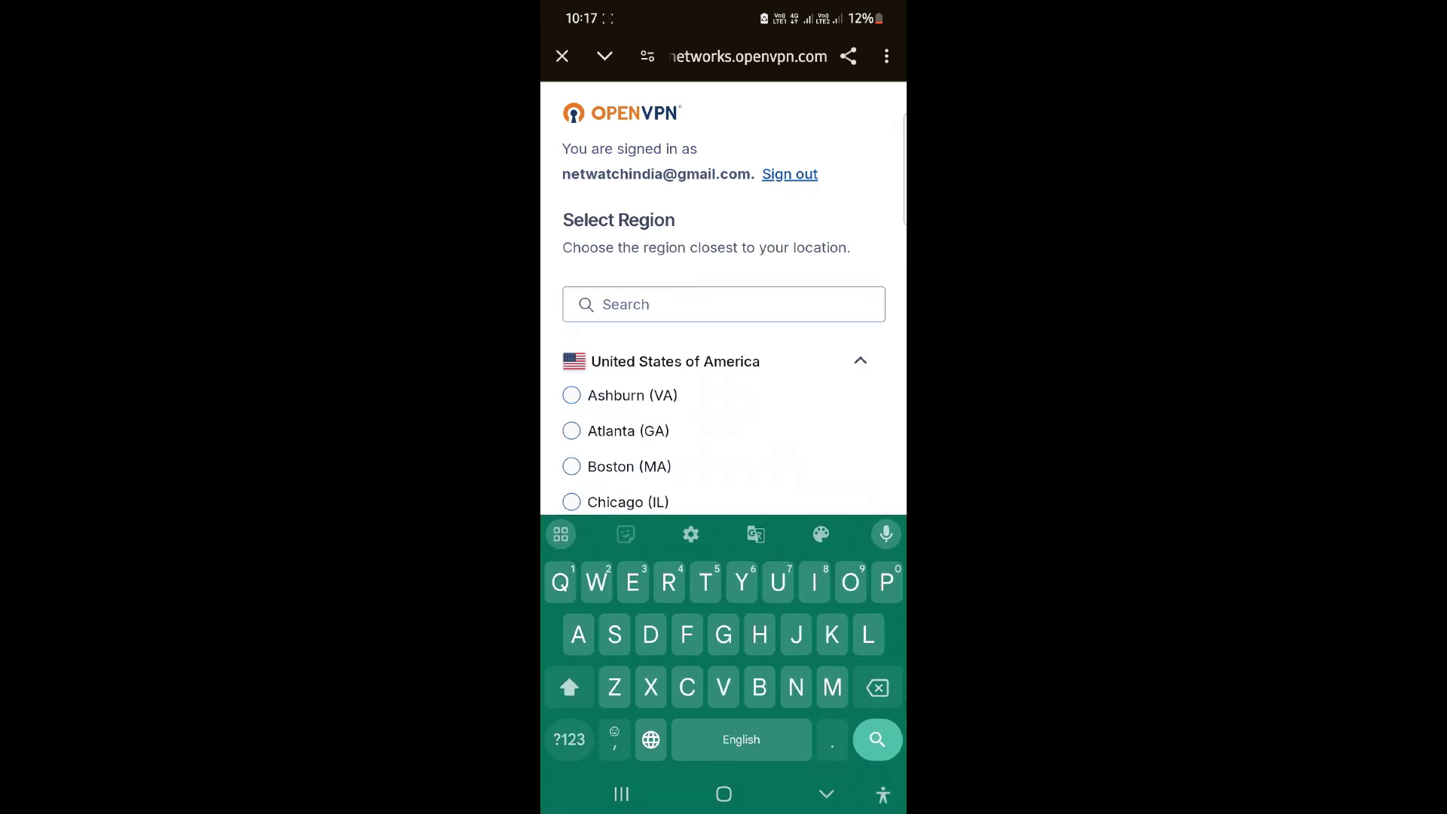
{"action": "type", "text": "Mum"}
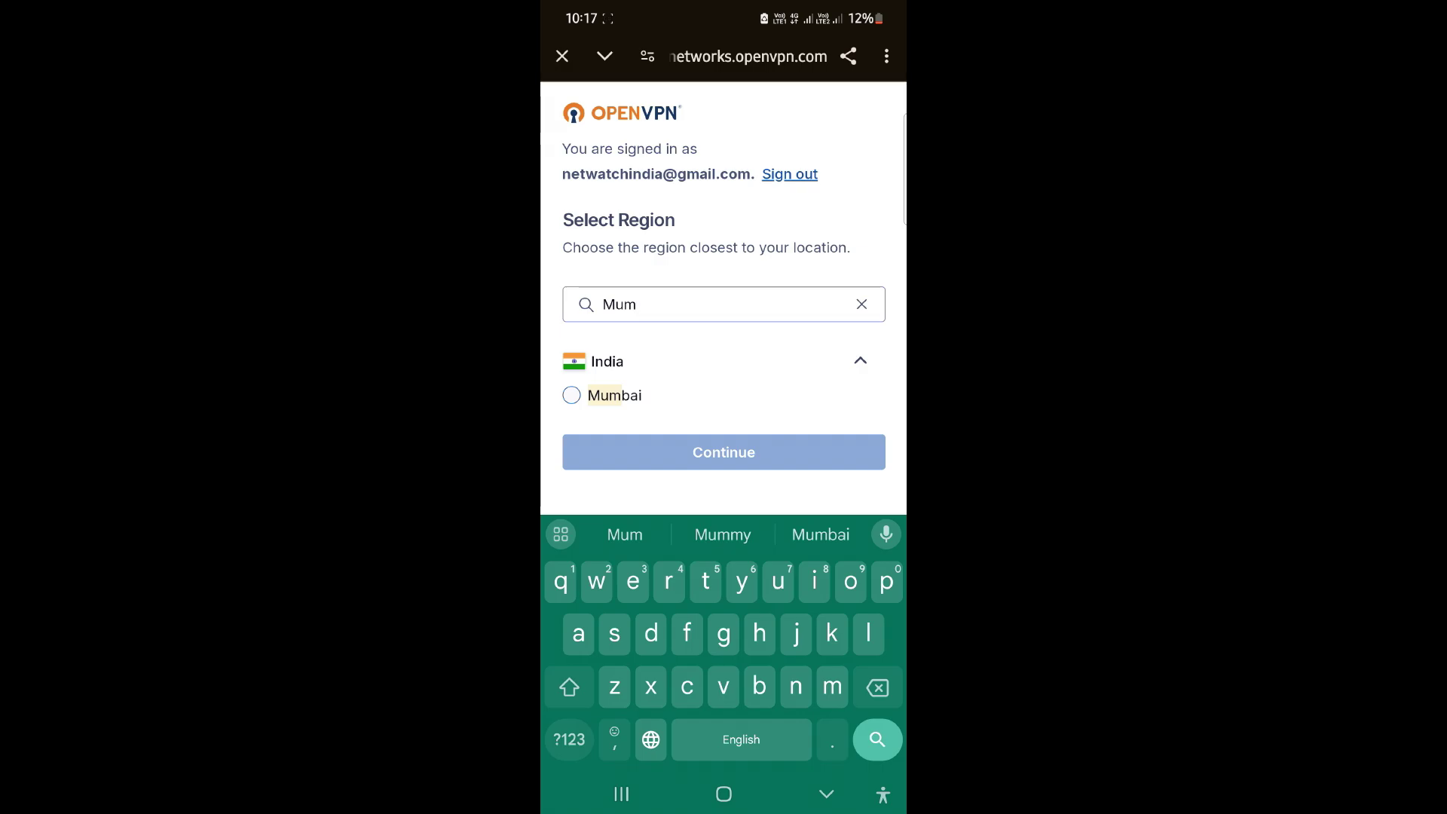
{"action": "left_click", "coordinate": [862, 303]}
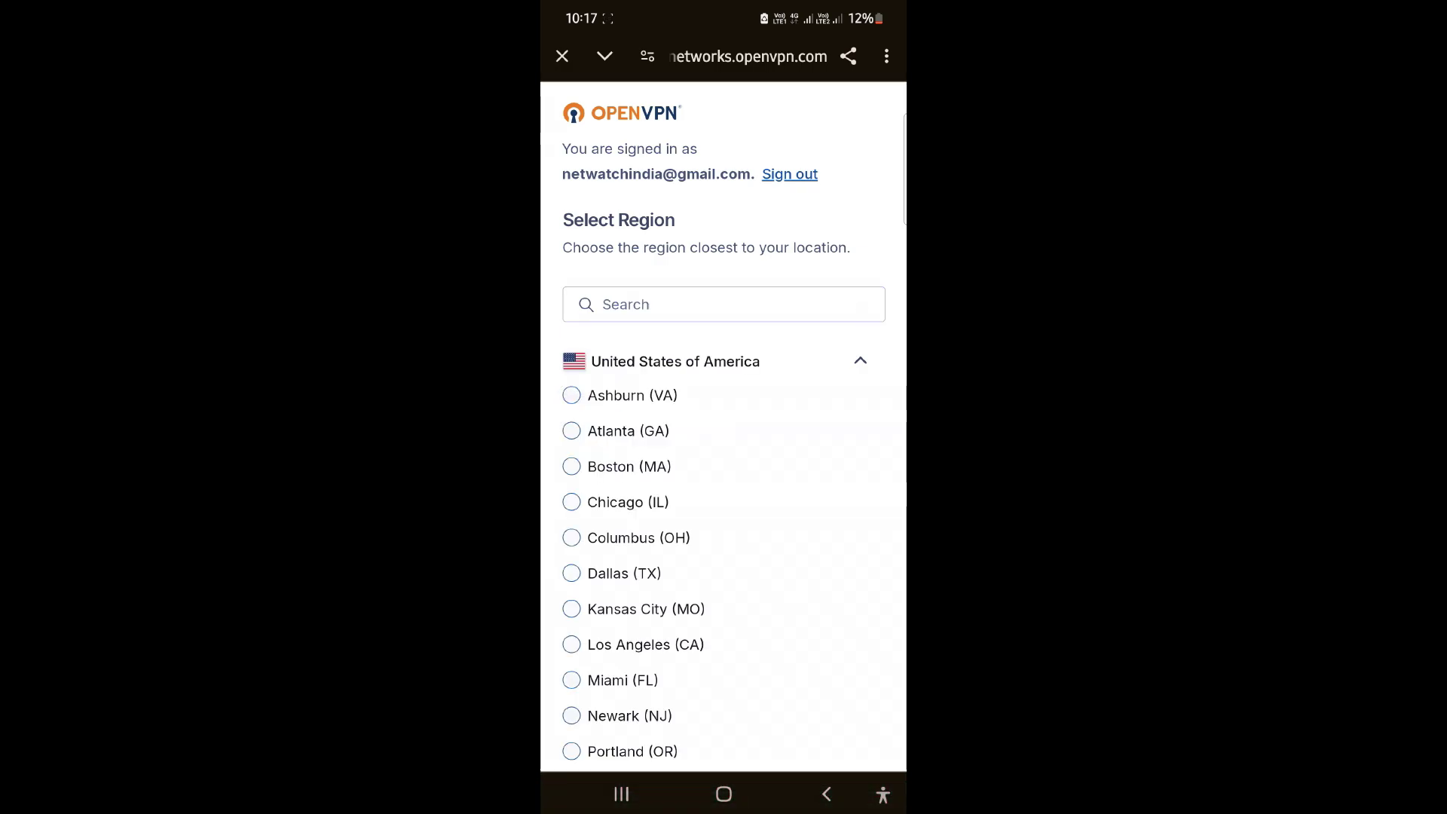
{"action": "left_click", "coordinate": [703, 303]}
{"action": "type", "text": "Mum"}
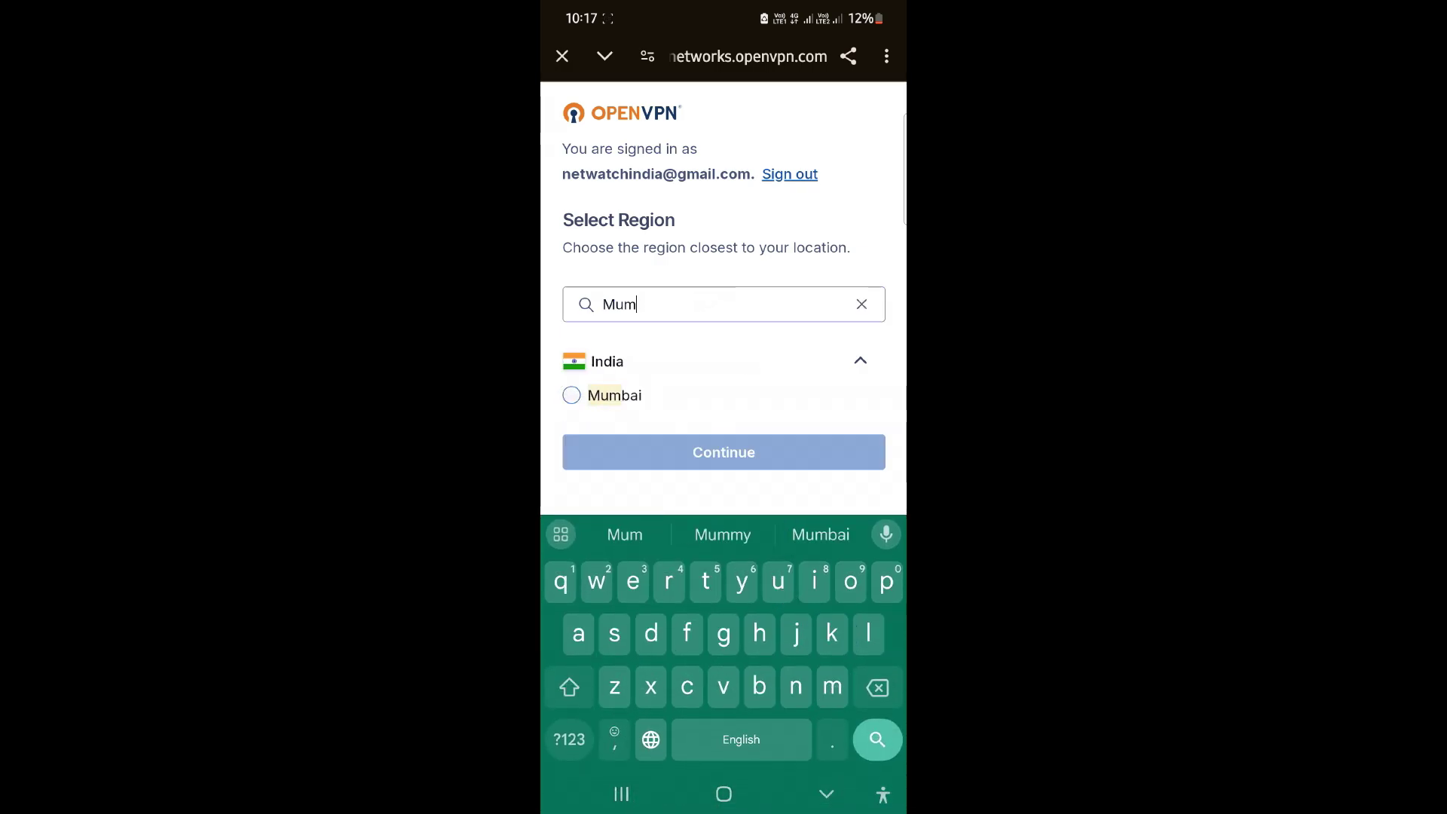
{"action": "left_click", "coordinate": [615, 395]}
{"action": "scroll", "coordinate": [794, 487], "scroll_direction": "down", "scroll_amount": 15}
{"action": "left_click", "coordinate": [723, 709]}
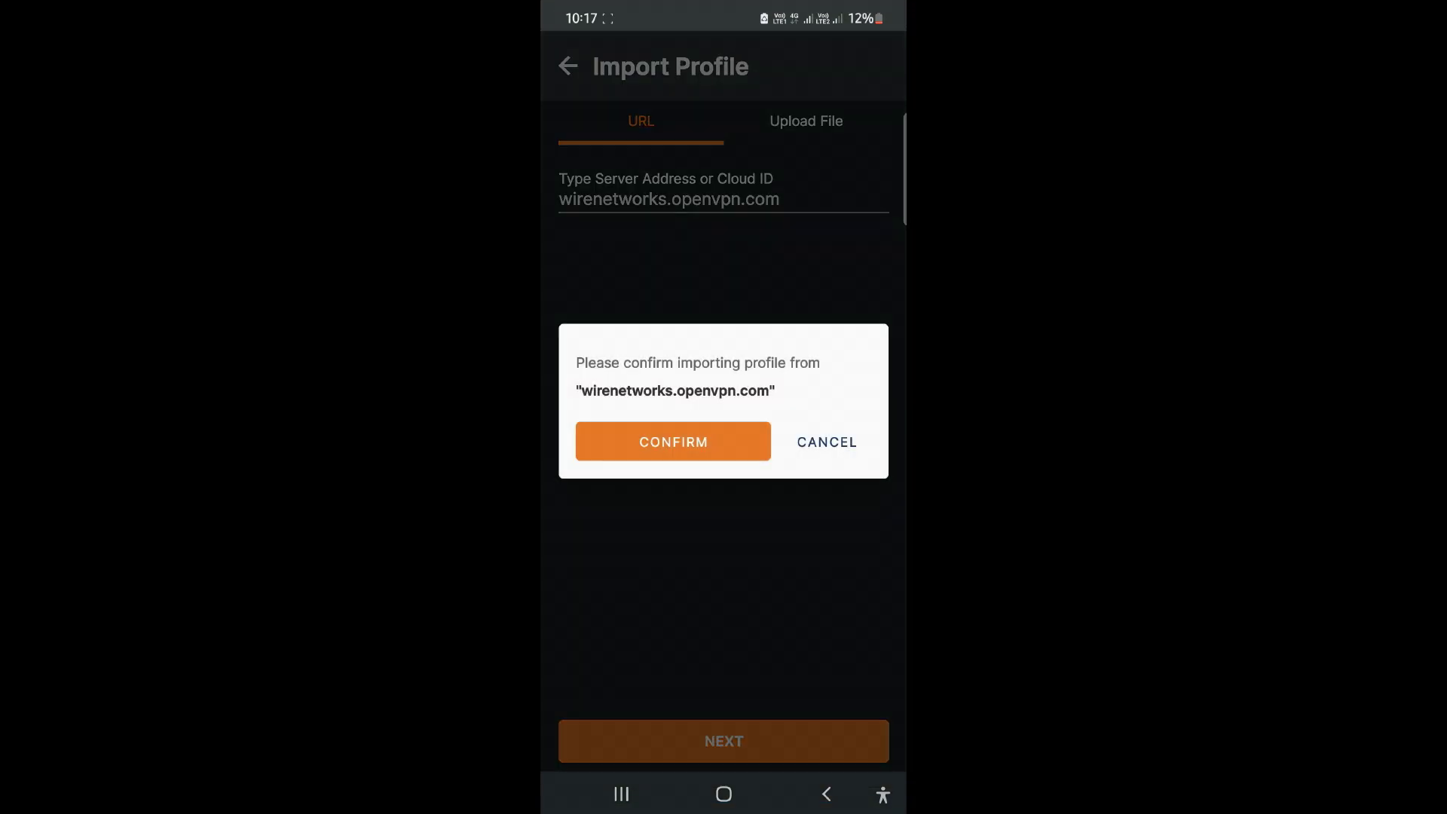
{"action": "left_click", "coordinate": [735, 441]}
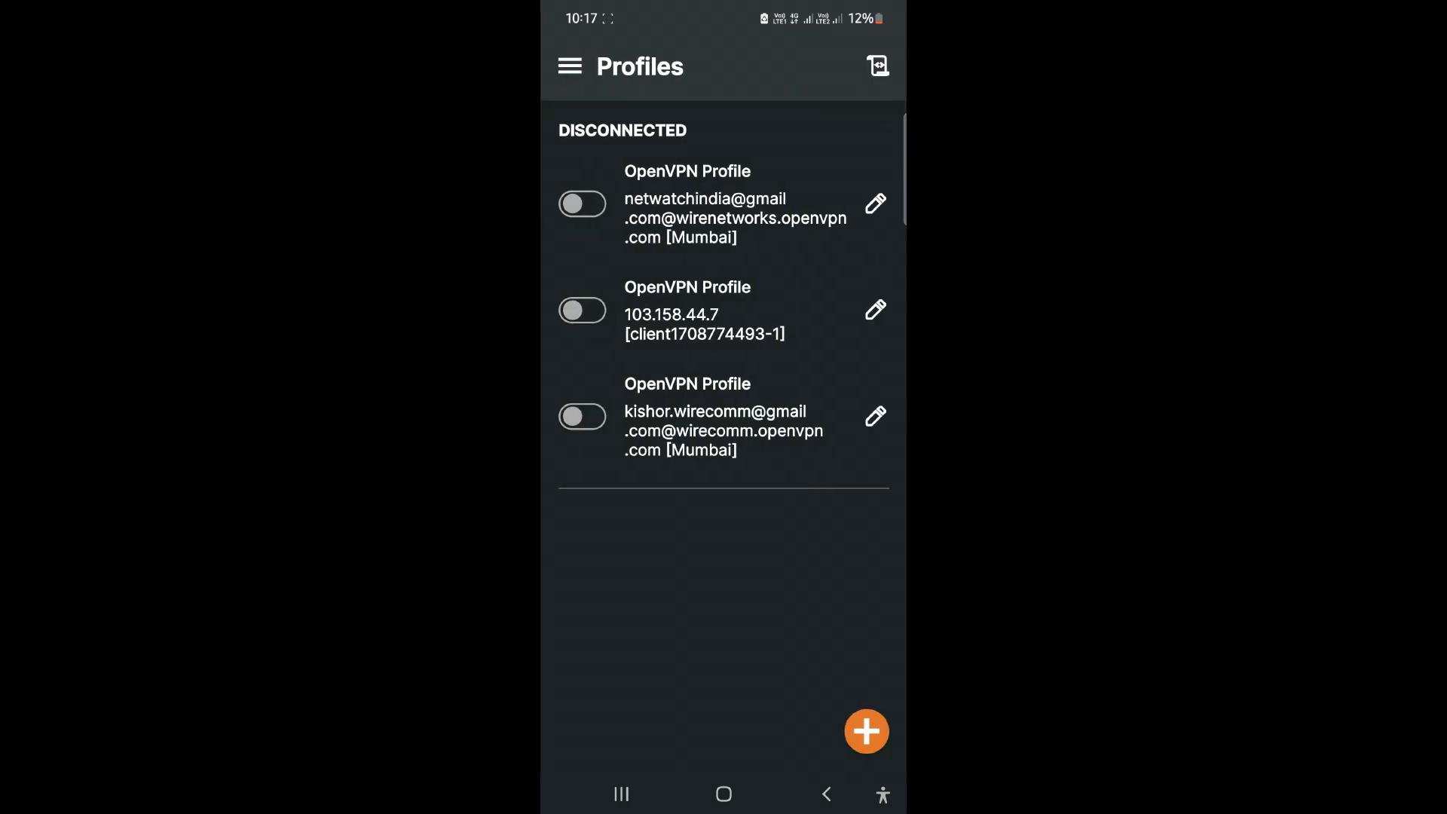